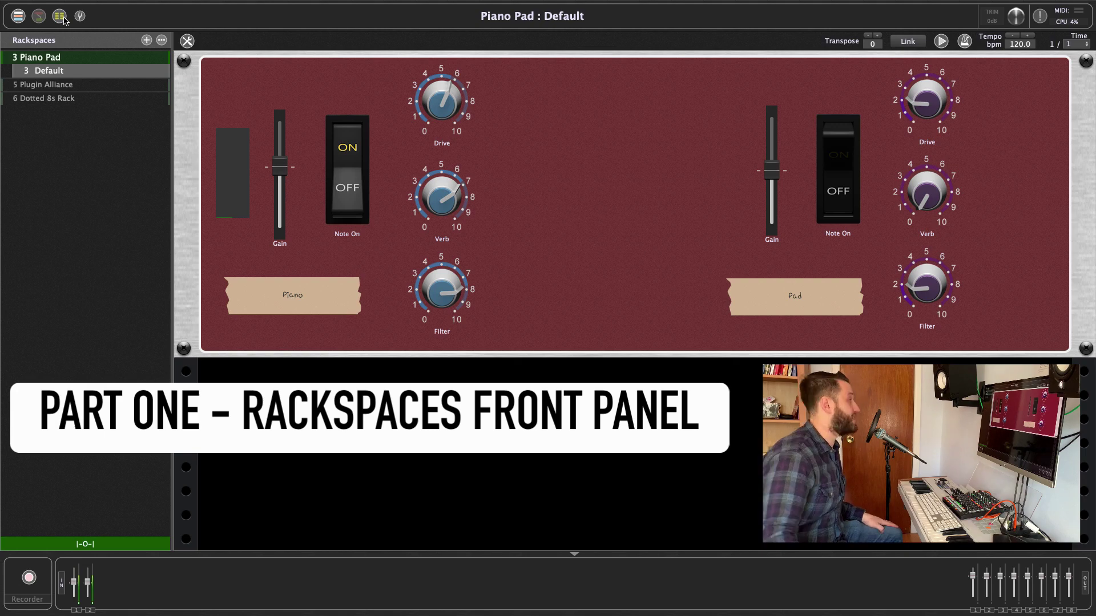
Turn up the piano Drive knob and switch Piano Pad to its rear wiring view
drag(443, 137, 442, 94)
click(38, 16)
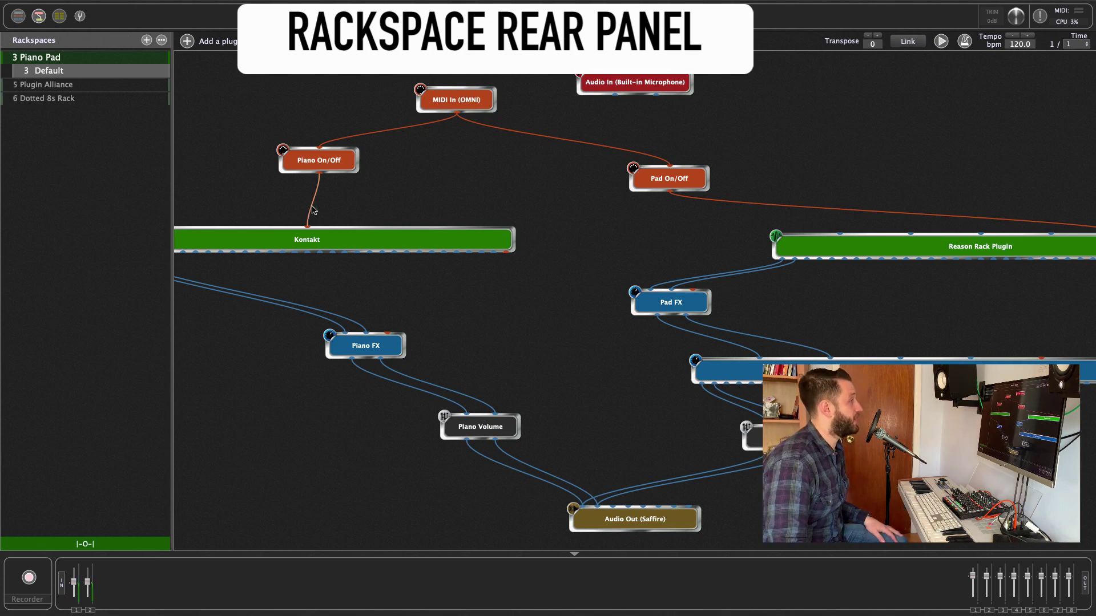
Reposition the Kontakt block in the Piano Pad wiring view
drag(360, 240, 456, 239)
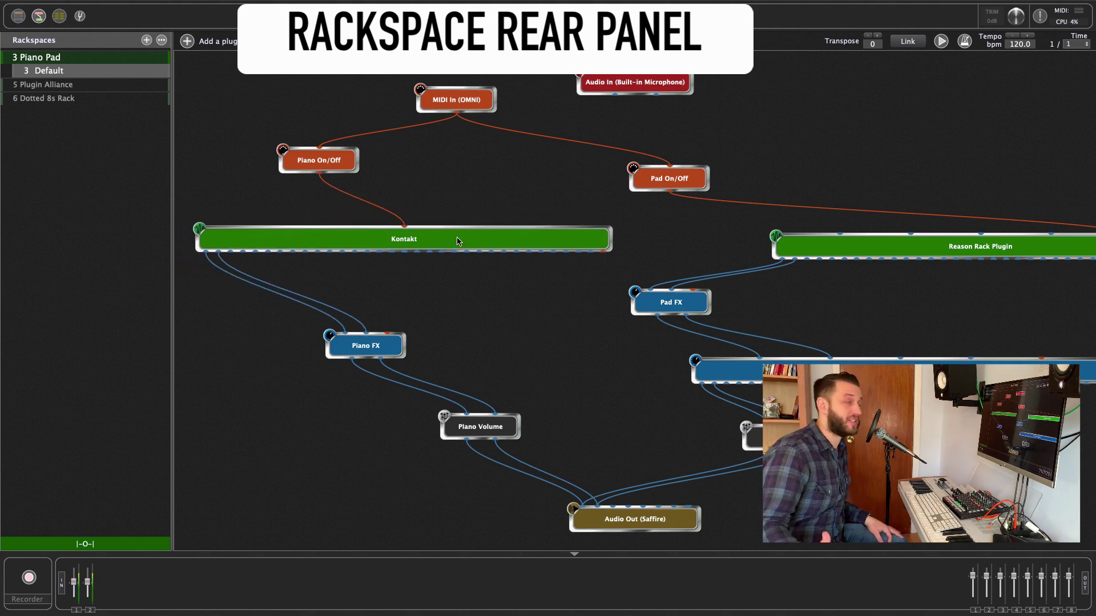
click(61, 16)
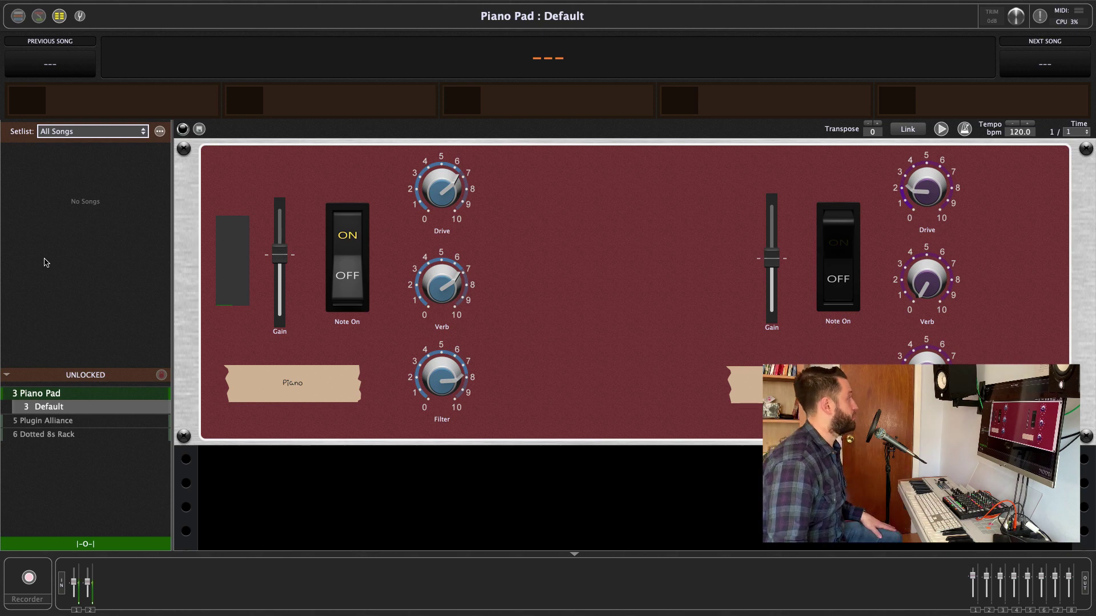
click(39, 16)
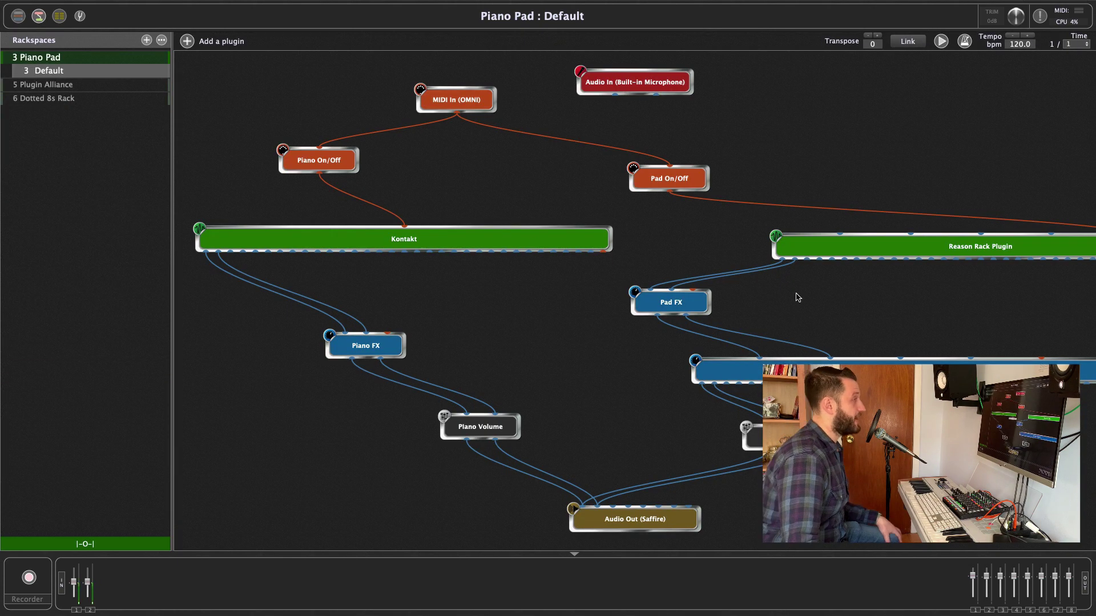
drag(599, 242, 577, 251)
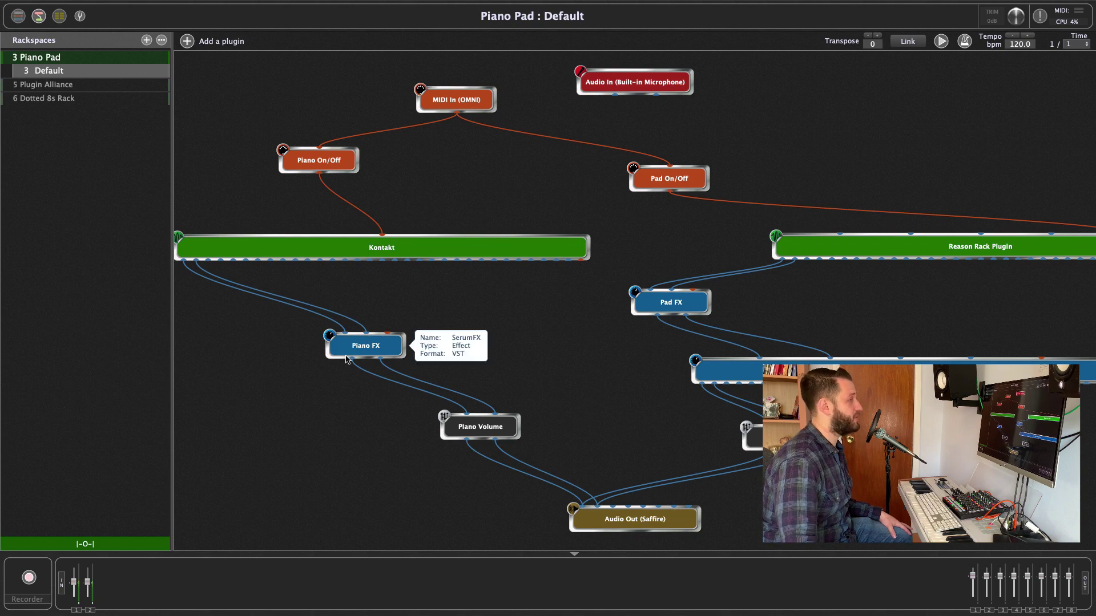
Inspect the Piano FX (Serum FX) and Kontakt plugin editors, then close them
double_click(361, 346)
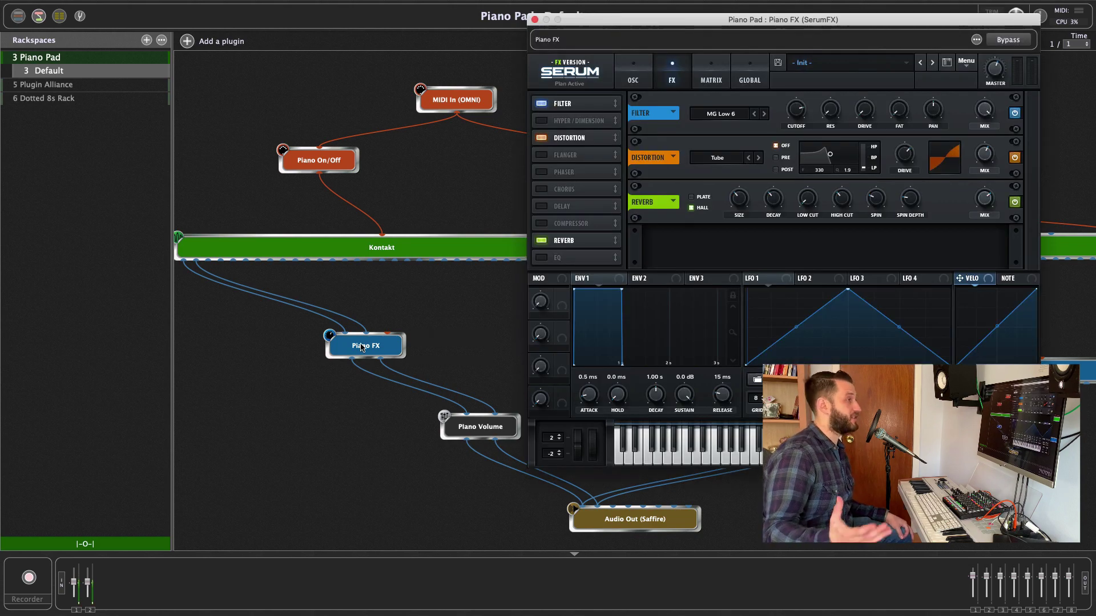
drag(609, 30, 401, 78)
click(329, 69)
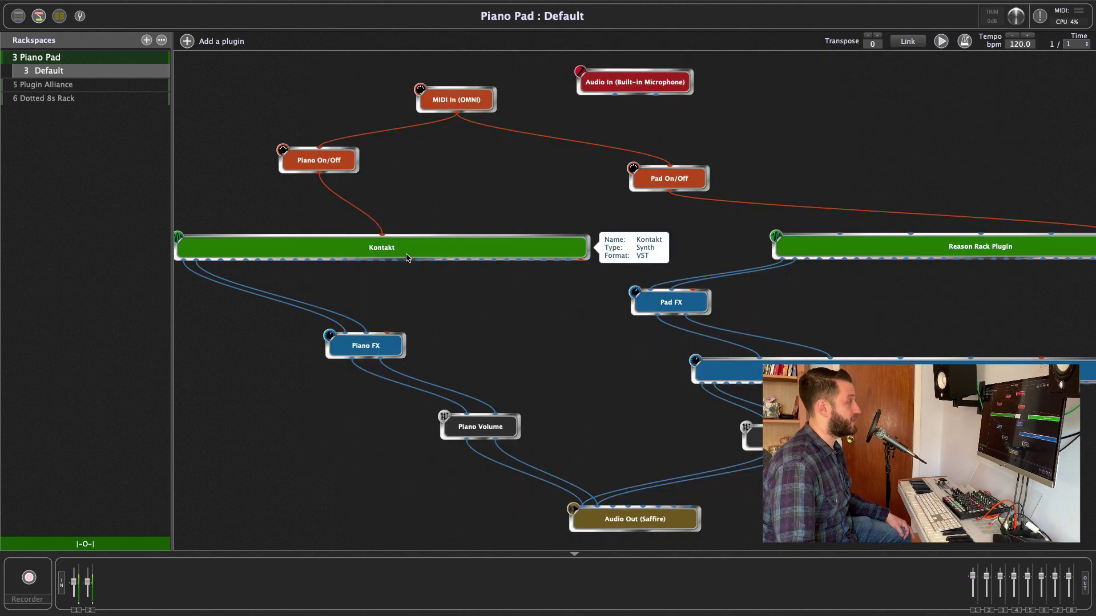
double_click(437, 239)
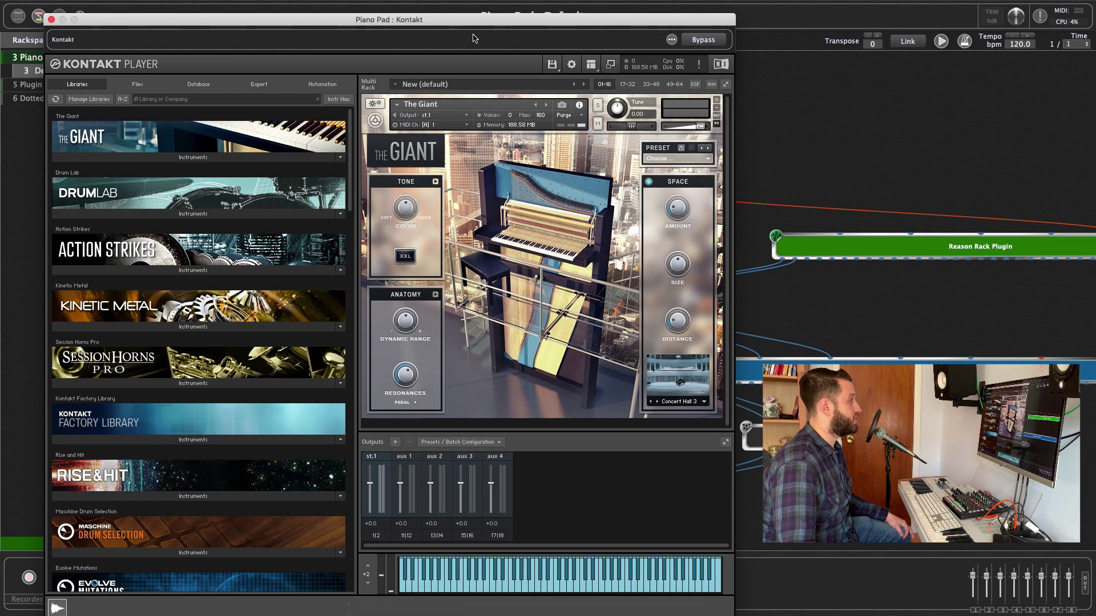
drag(495, 27, 889, 27)
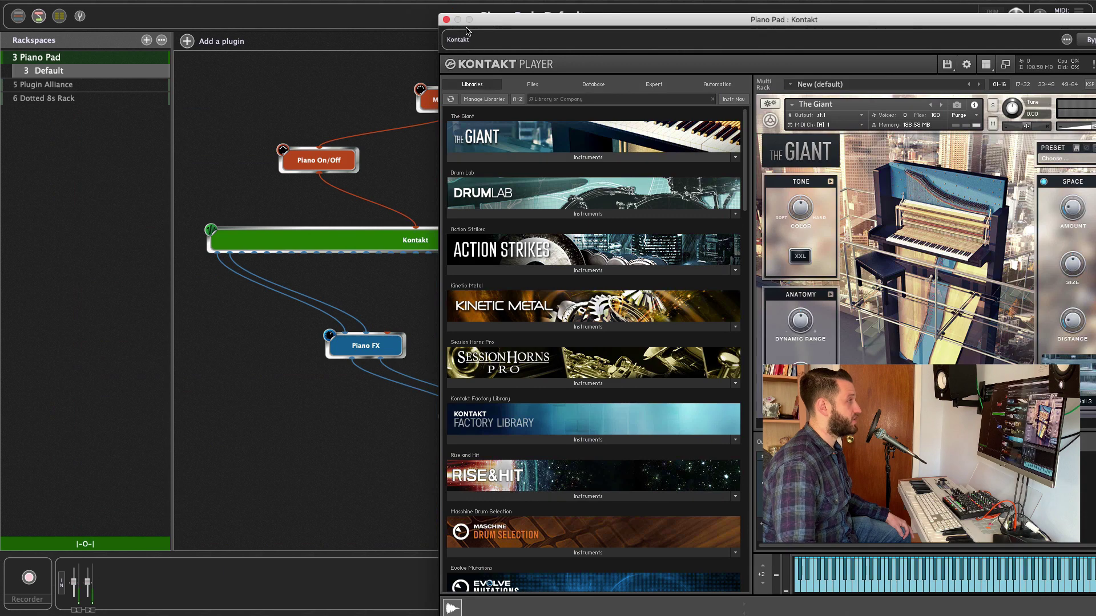
click(448, 20)
Check the Piano FX and Piano Volume editors, then shift the Audio Out and Audio In blocks right
double_click(373, 340)
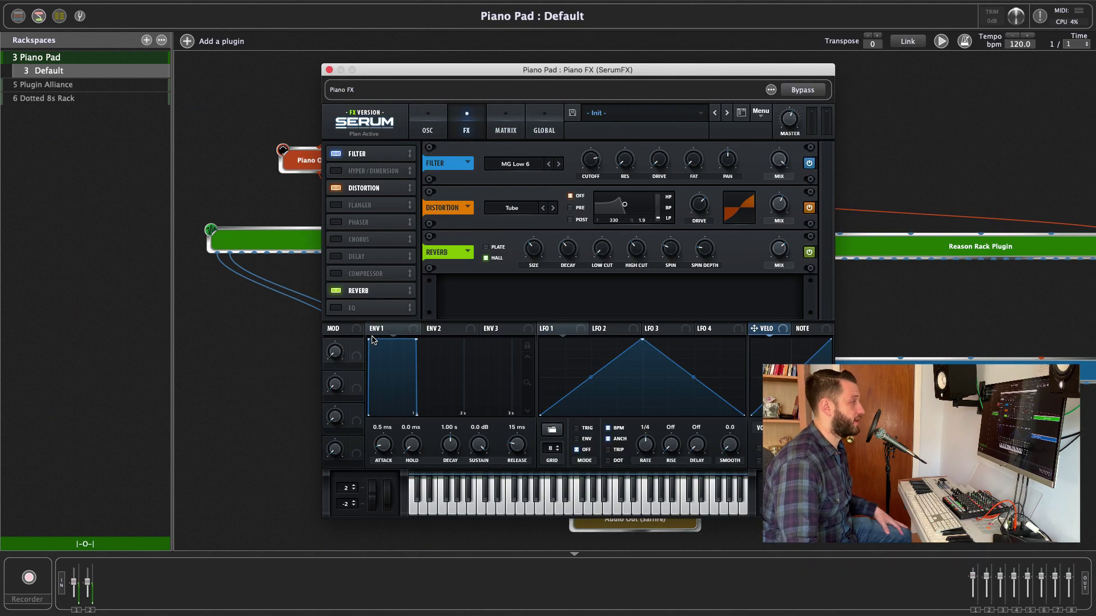
drag(611, 69, 457, 46)
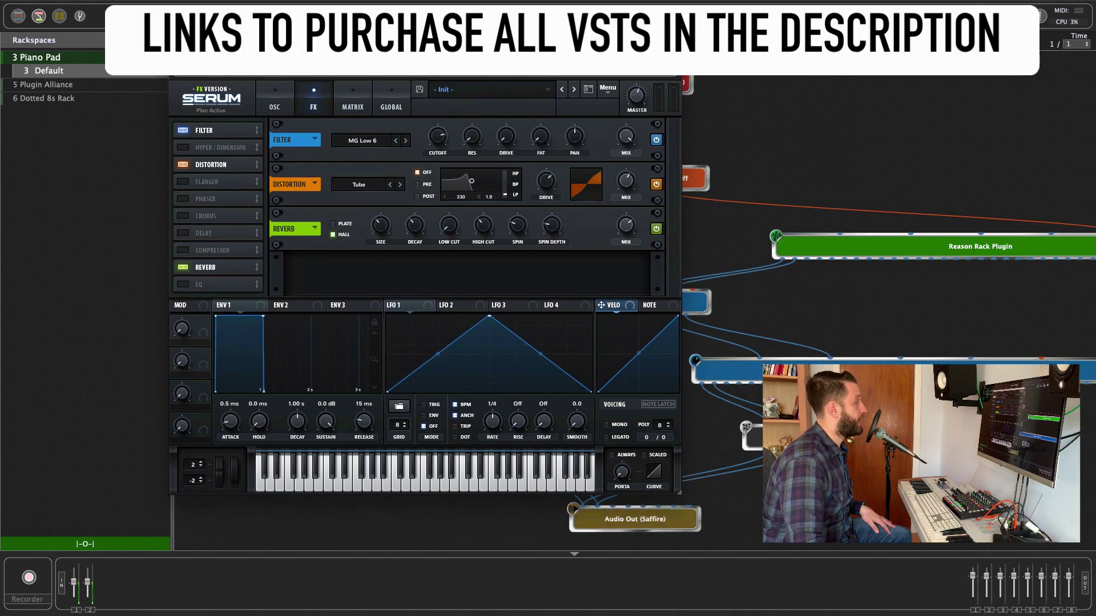
key(super+w)
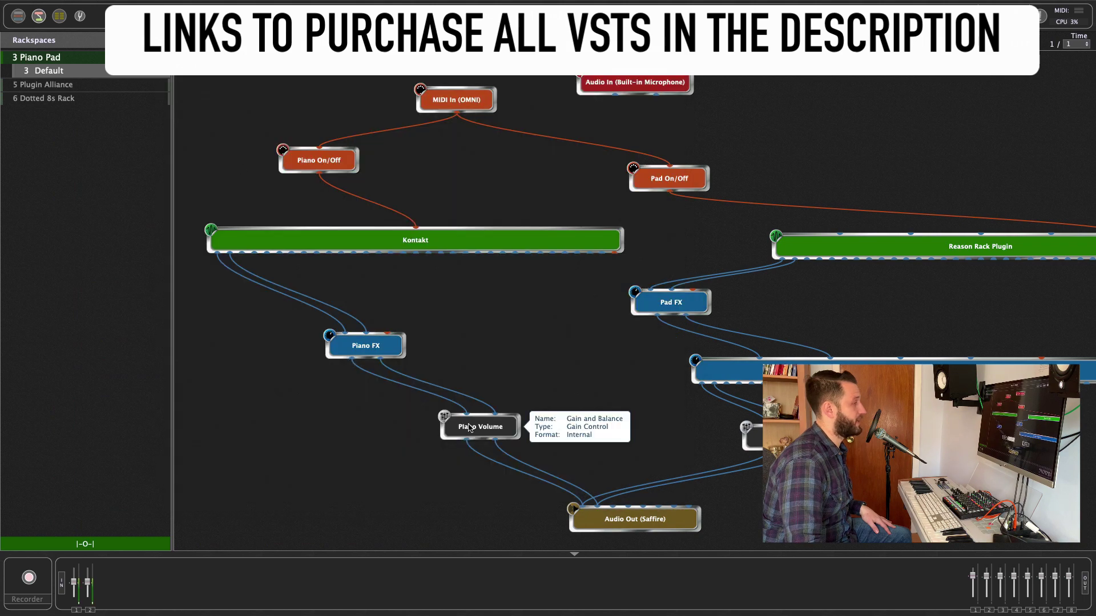
double_click(473, 428)
drag(166, 284, 135, 189)
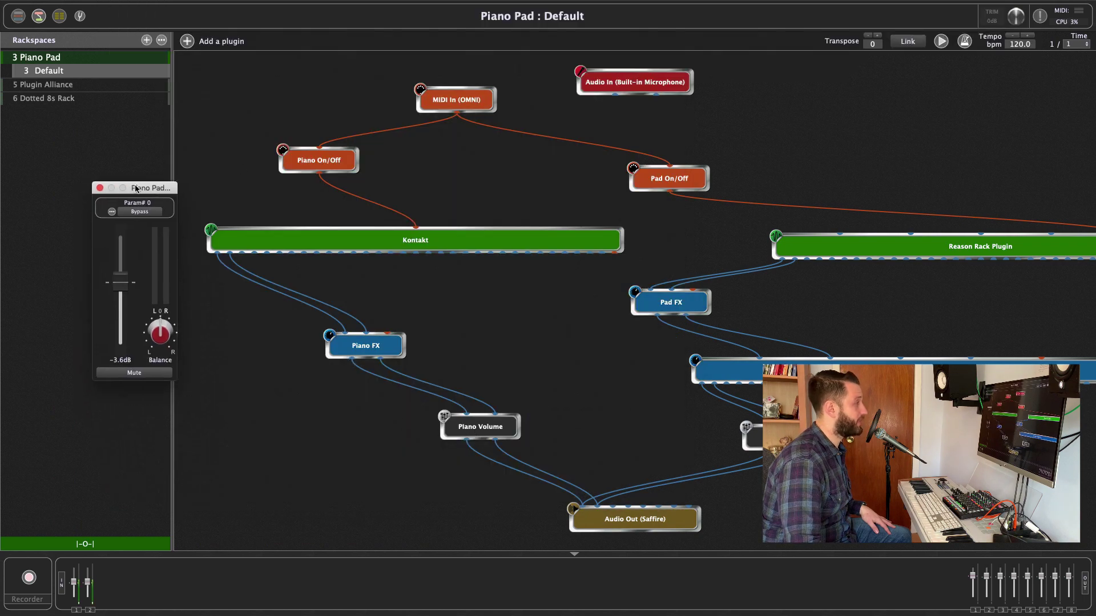
click(100, 188)
drag(605, 519, 637, 517)
drag(593, 83, 656, 86)
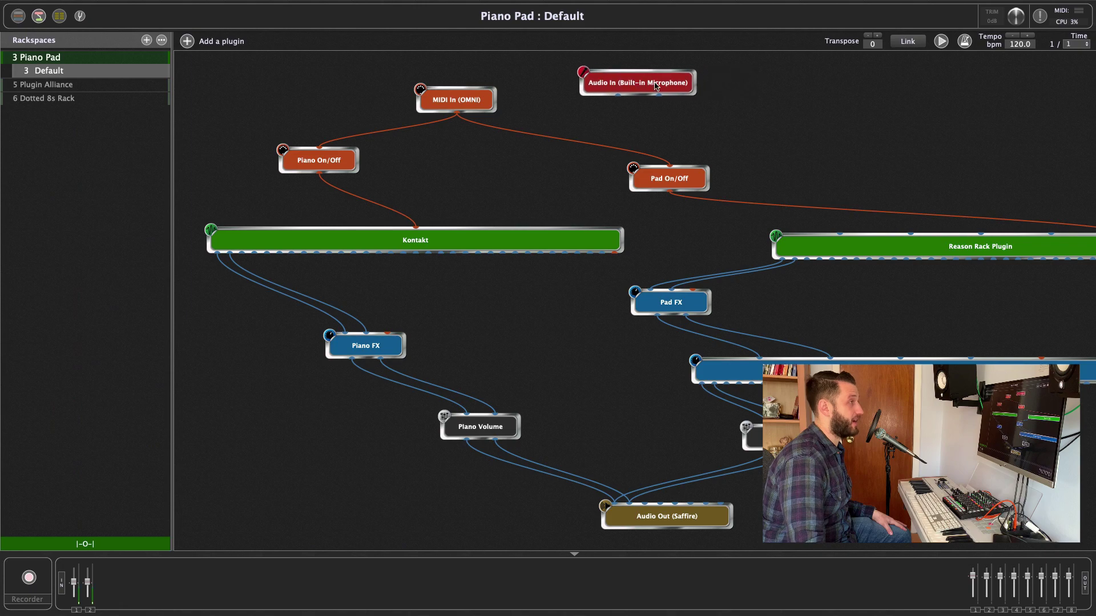
right_click(495, 321)
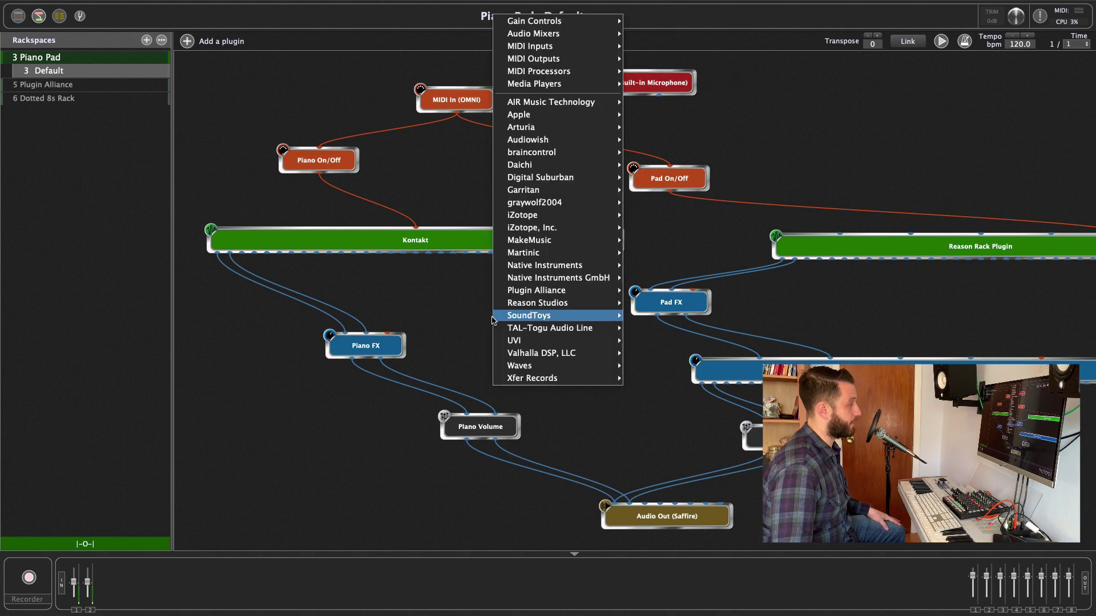
mouse_move(570, 61)
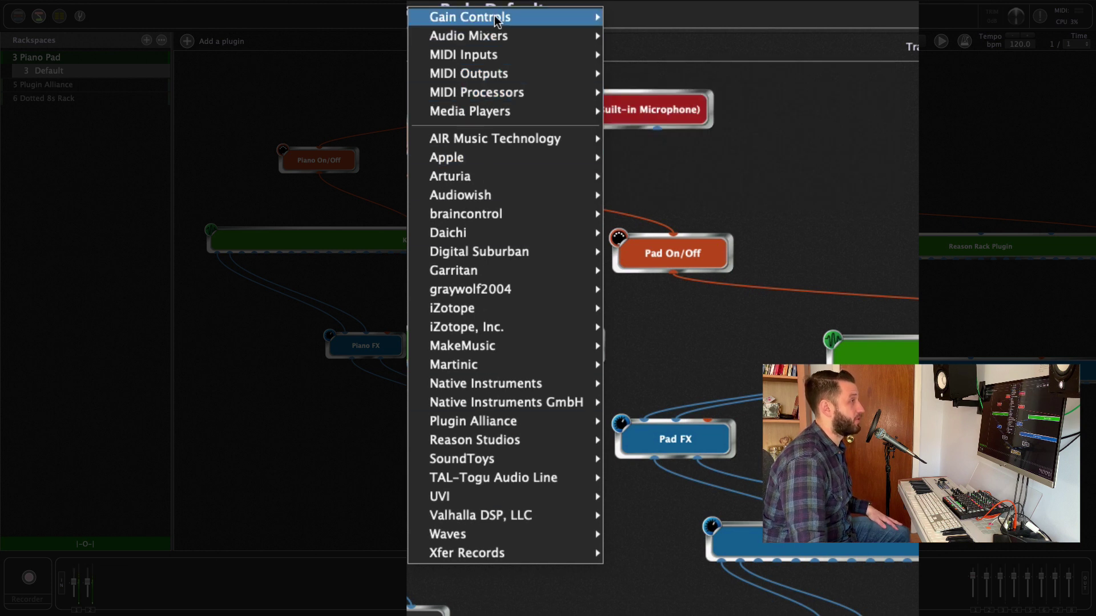
mouse_move(494, 21)
mouse_move(497, 50)
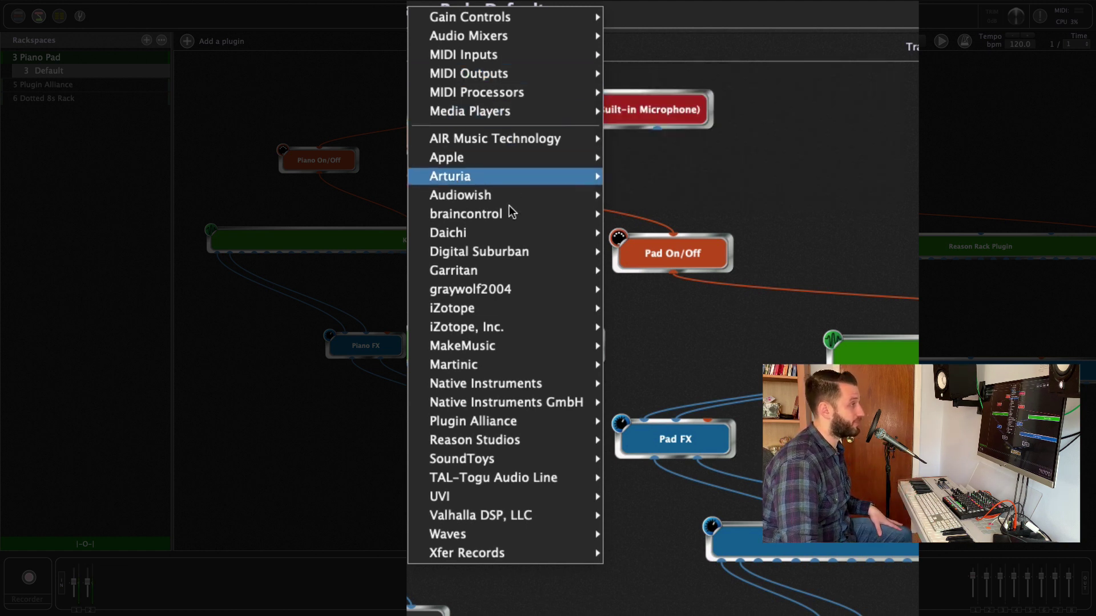
mouse_move(522, 315)
mouse_move(523, 391)
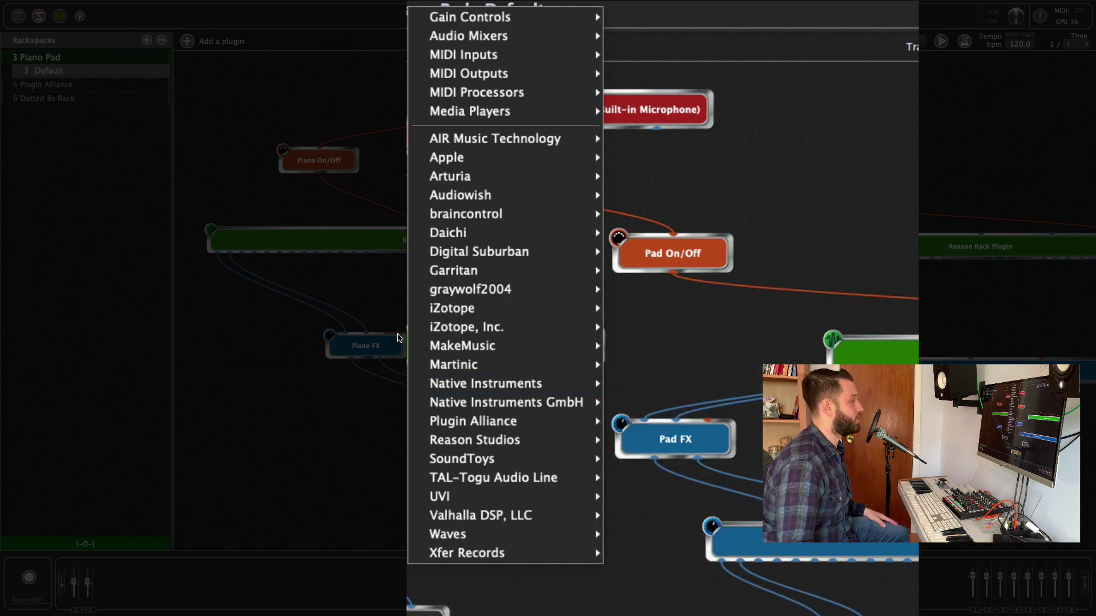
mouse_move(506, 166)
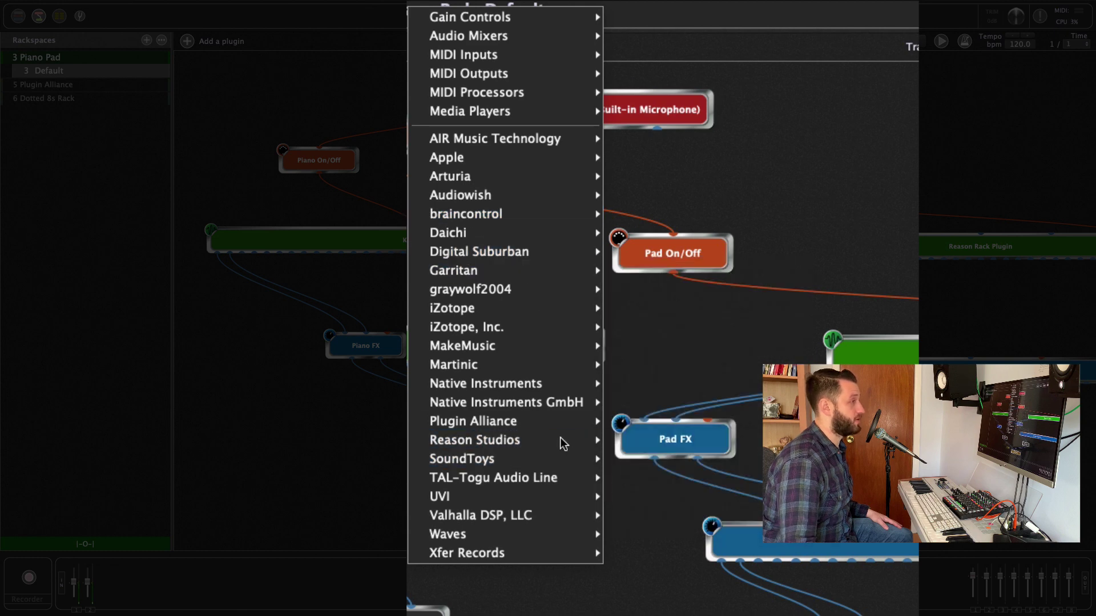
mouse_move(563, 442)
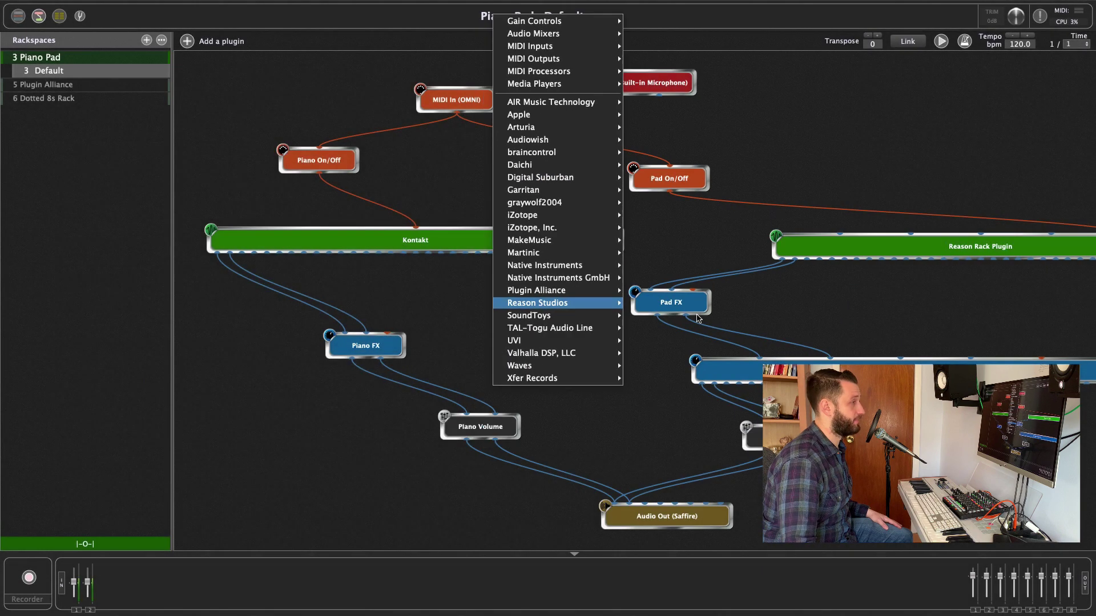
click(715, 461)
drag(322, 84, 755, 21)
drag(615, 29, 512, 412)
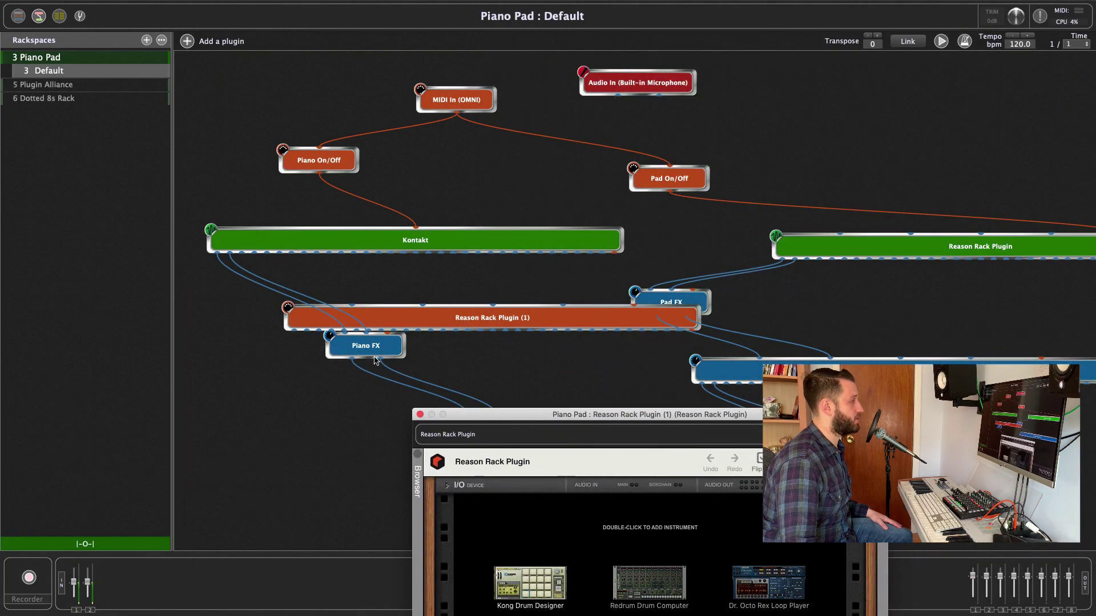
drag(518, 320, 693, 260)
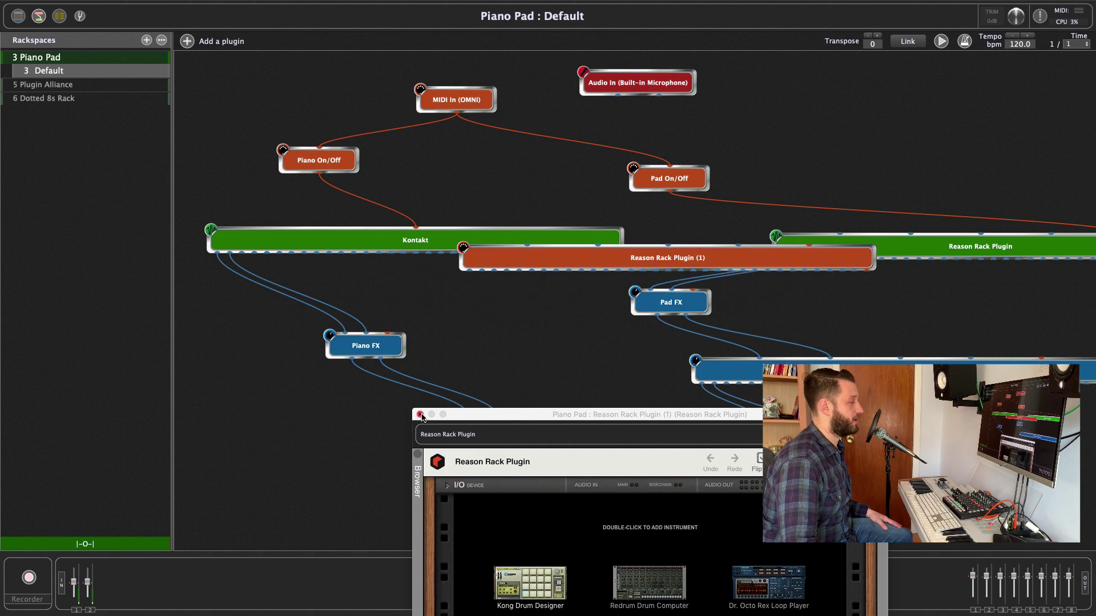
click(421, 414)
drag(600, 255, 432, 325)
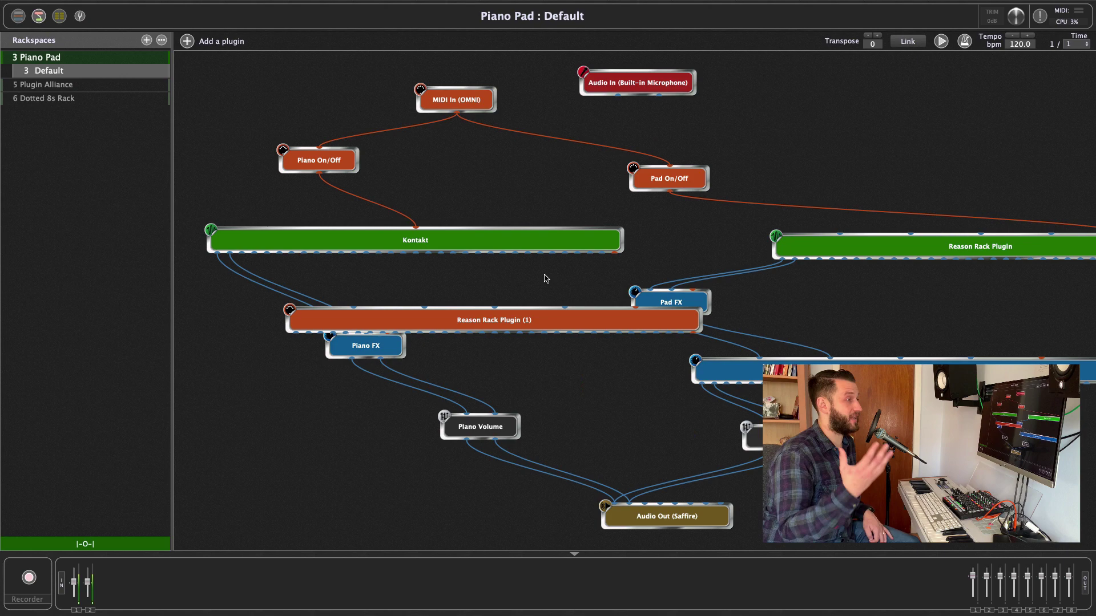
drag(521, 318, 638, 240)
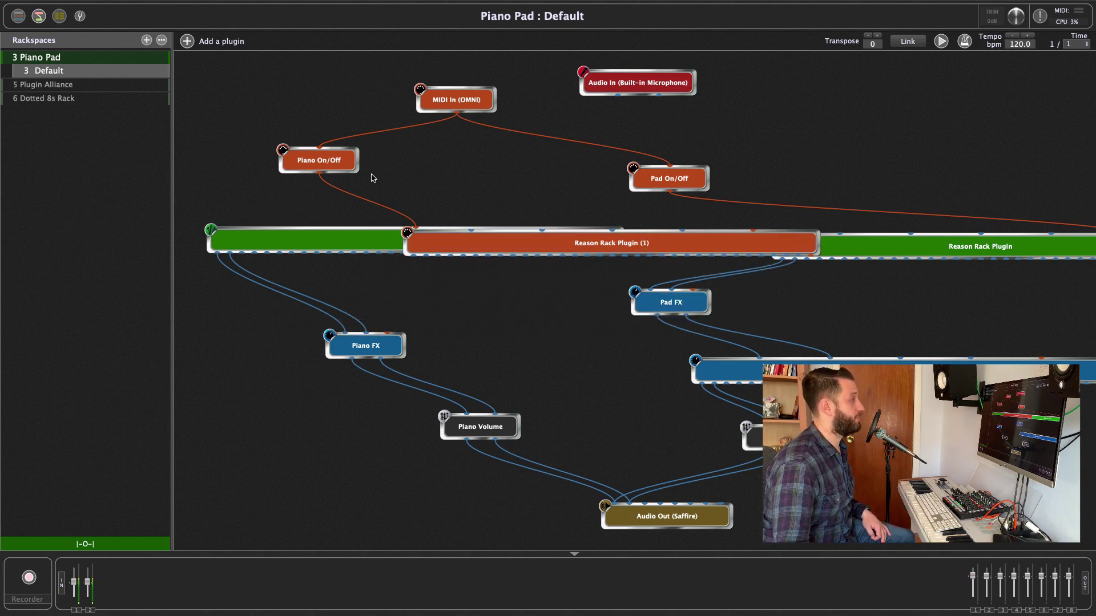
drag(319, 173, 754, 230)
drag(607, 244, 413, 307)
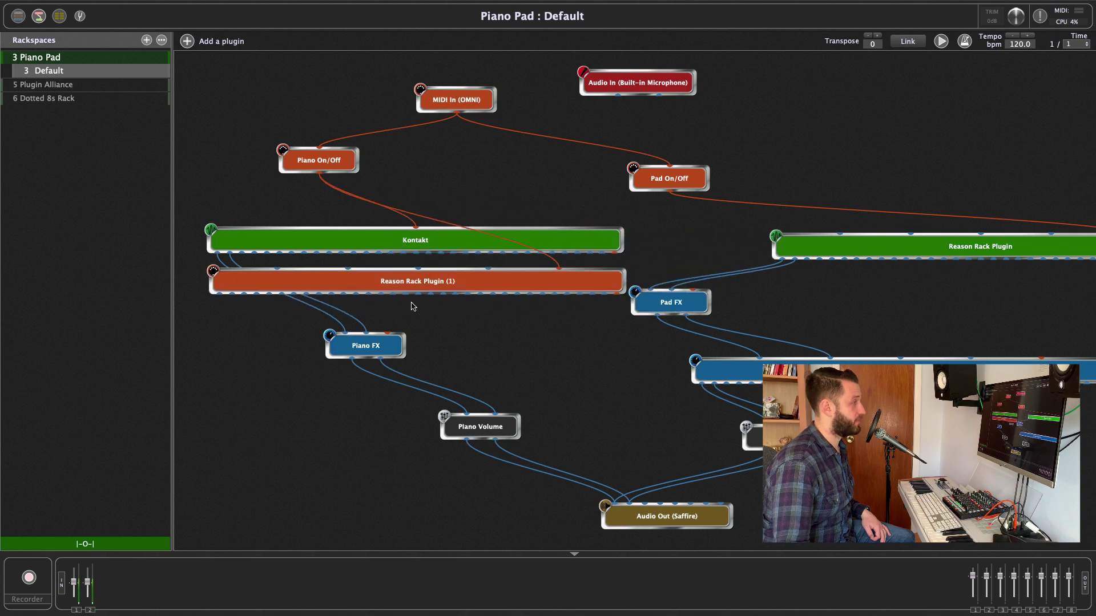
drag(219, 295, 345, 332)
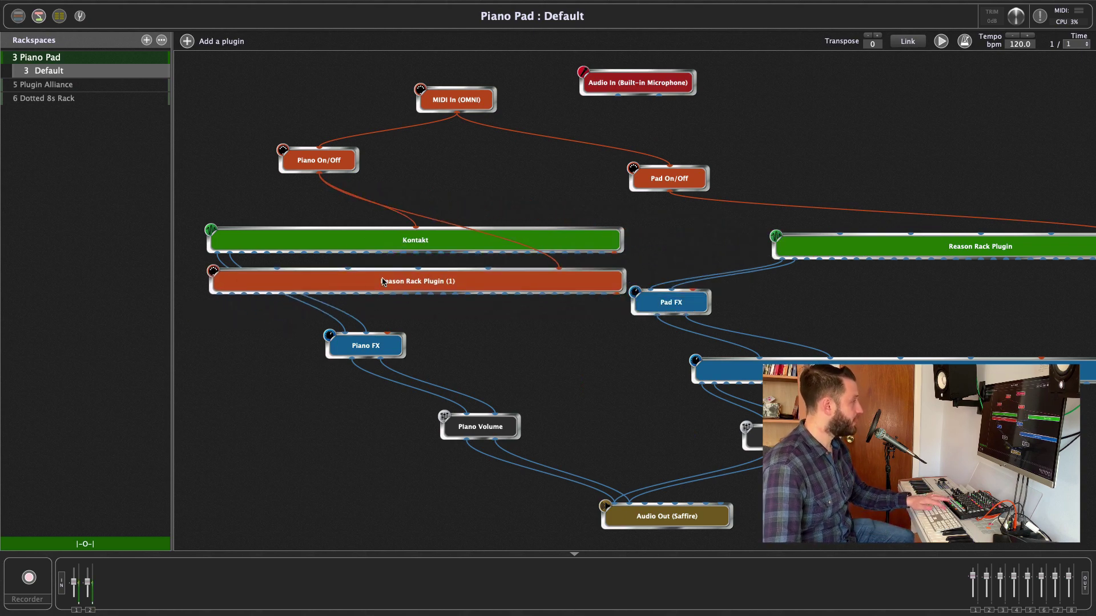
right_click(425, 282)
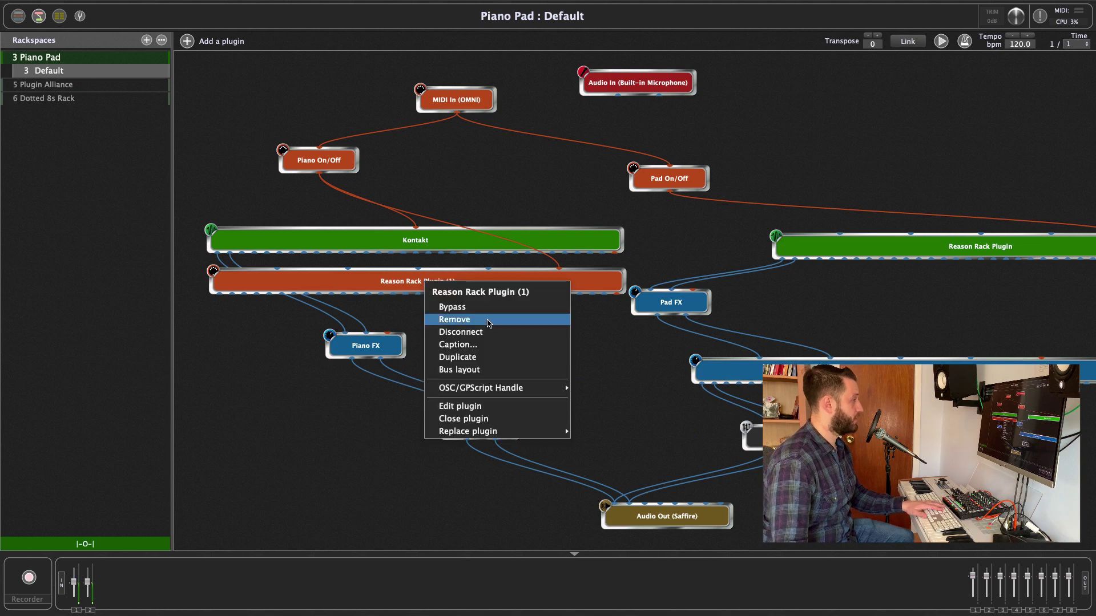
click(456, 321)
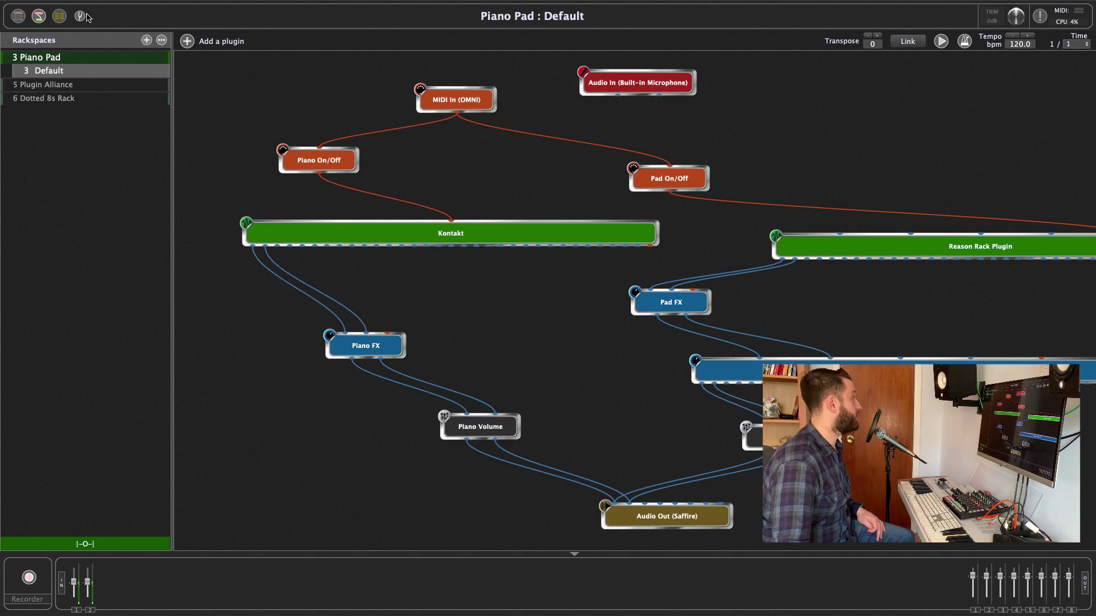
Lower the Piano Verb and gain, toggle Note On off and on, and raise the Filter
click(21, 17)
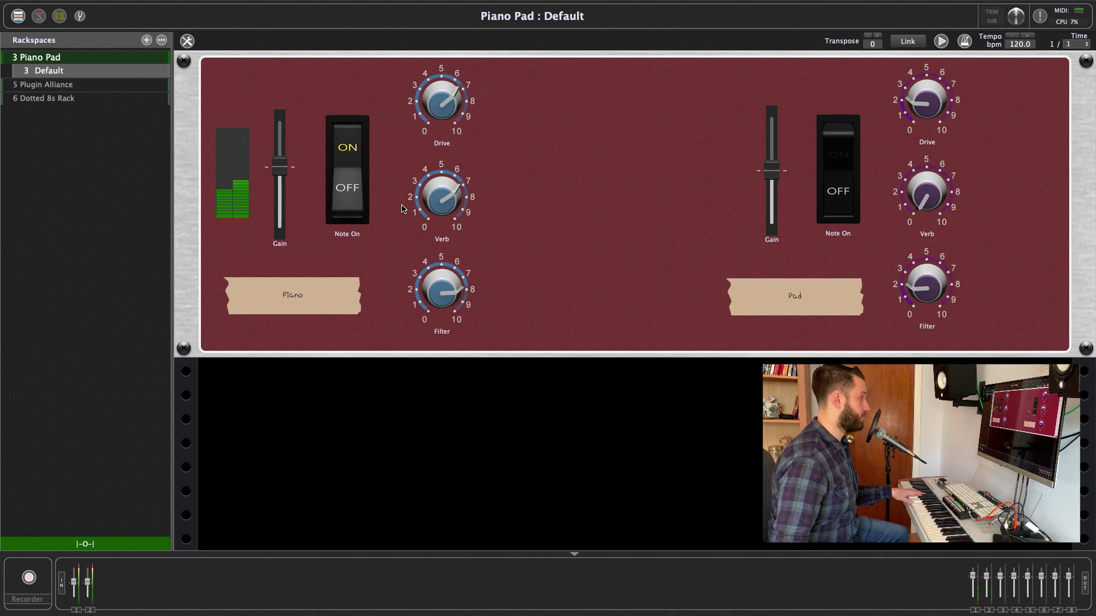
drag(462, 202, 461, 240)
mouse_move(279, 166)
mouse_down()
mouse_move(281, 182)
mouse_move(282, 157)
mouse_up()
click(340, 196)
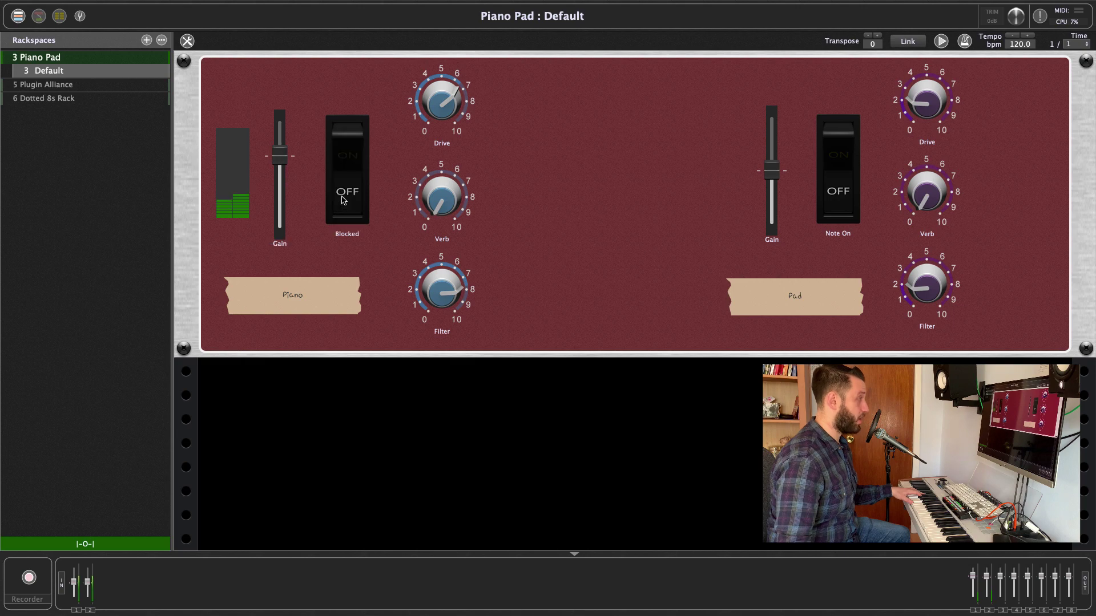
click(346, 181)
drag(435, 284, 445, 214)
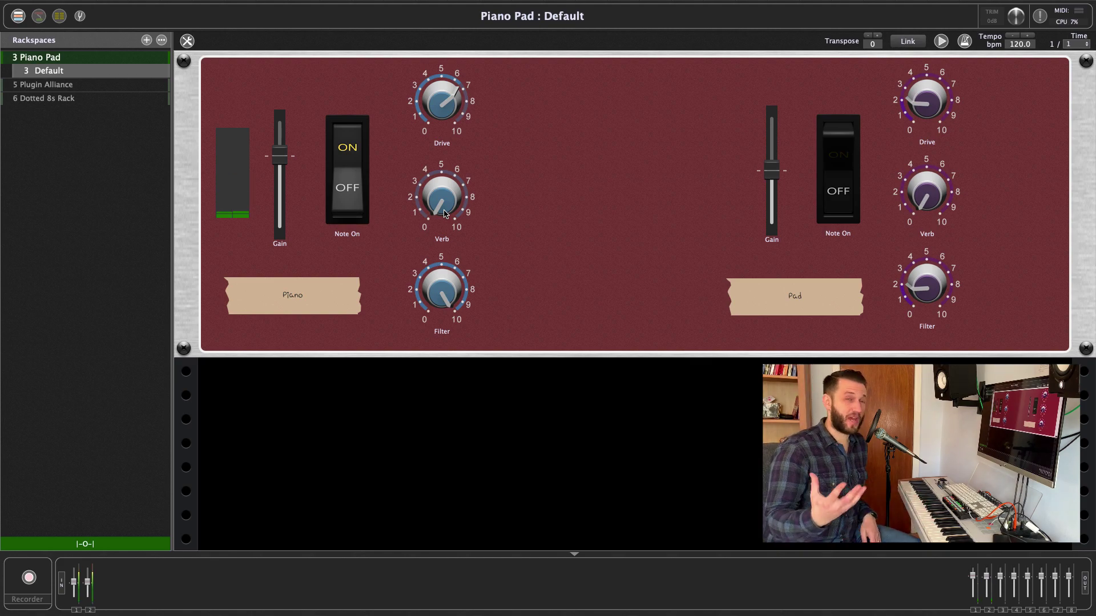
In panel edit mode, try placing blue knobs on the panel and delete them again
click(187, 41)
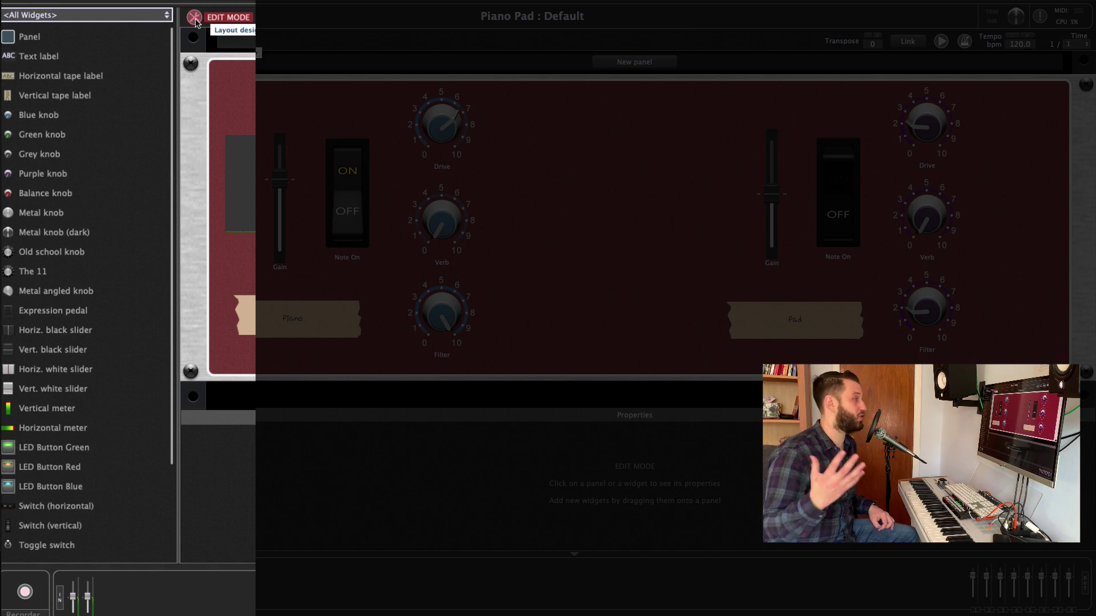
scroll(70, 384, down, 5)
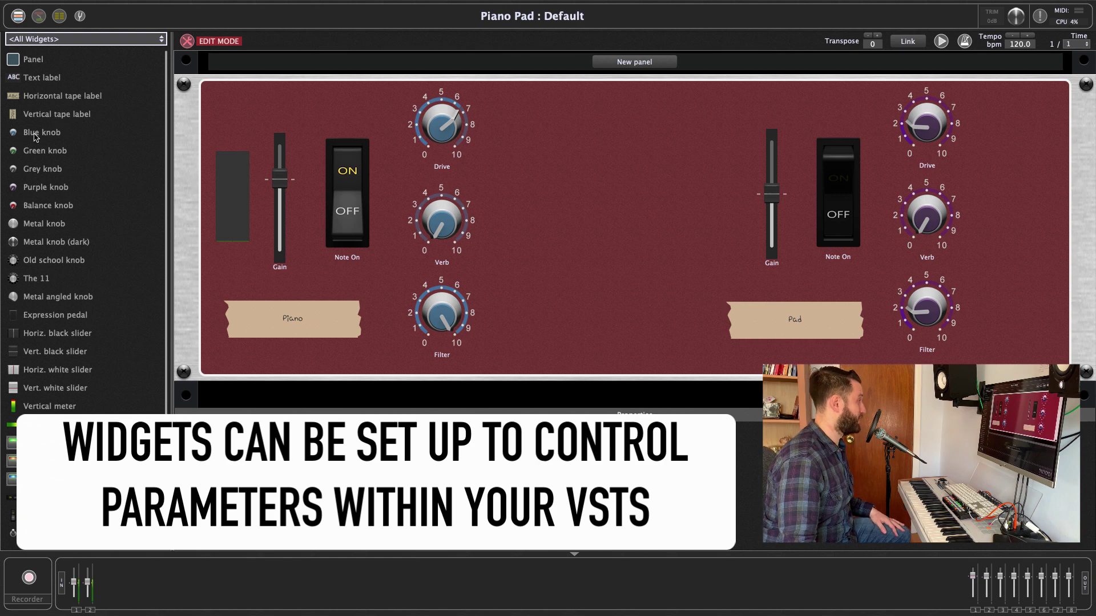
drag(46, 133, 576, 133)
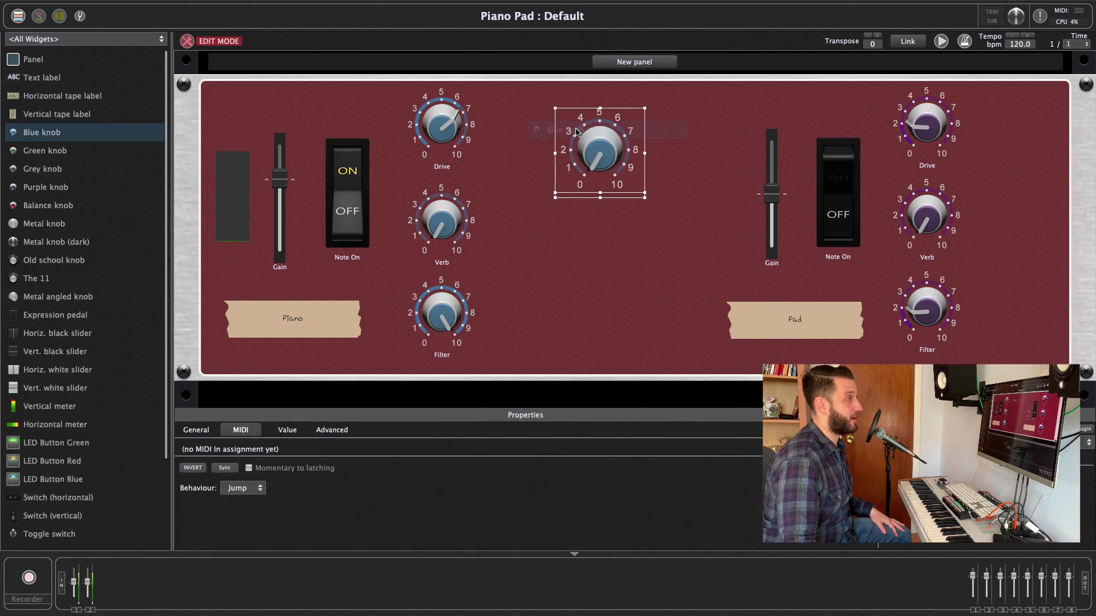
key(BackSpace)
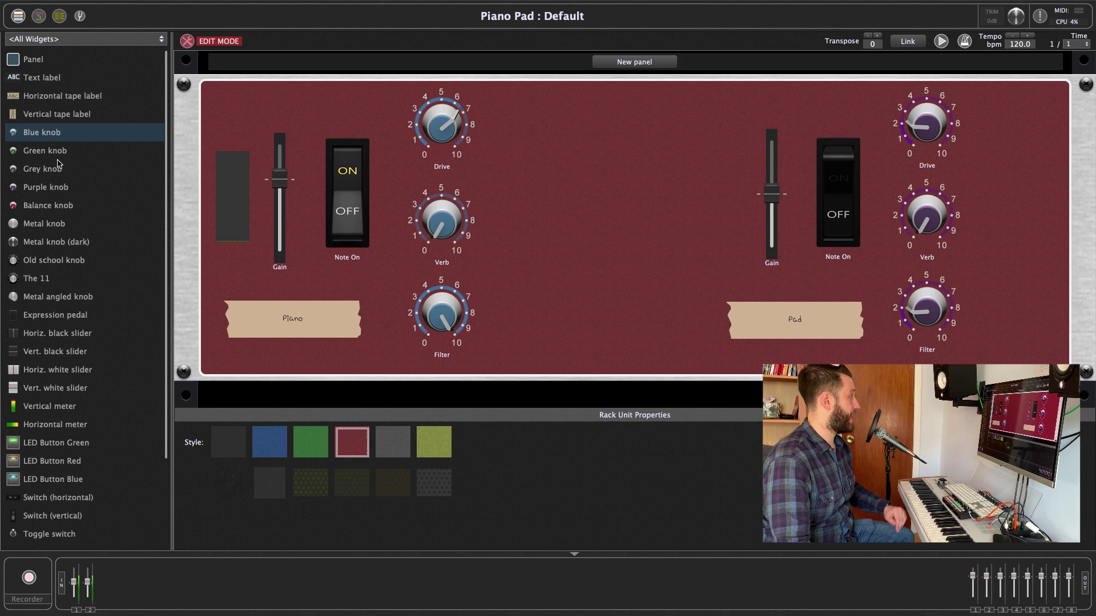
drag(51, 137, 585, 138)
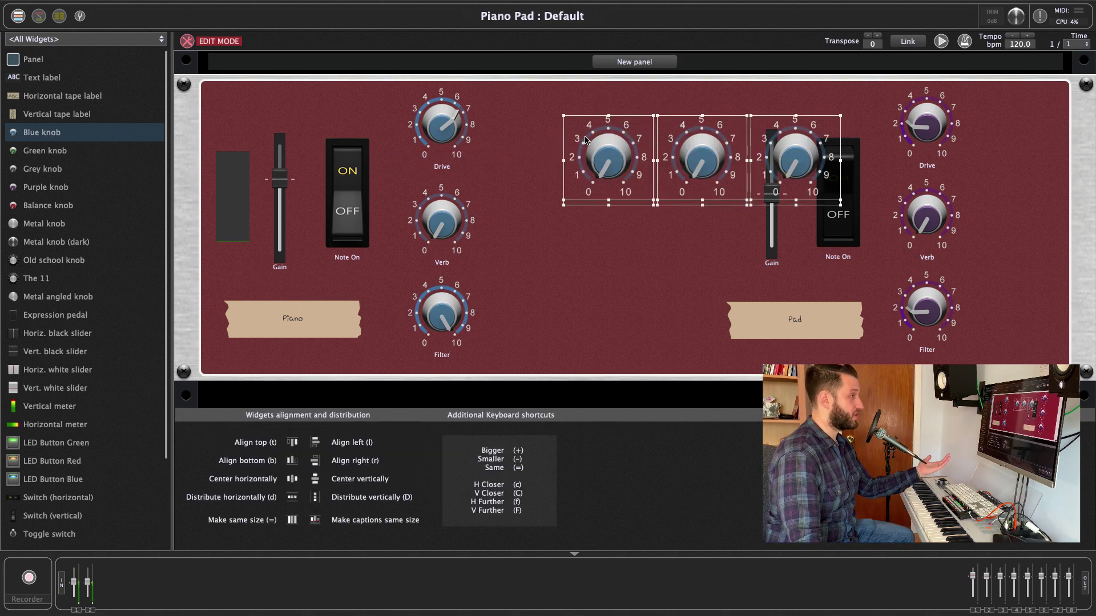
key(BackSpace)
drag(120, 135, 14, 122)
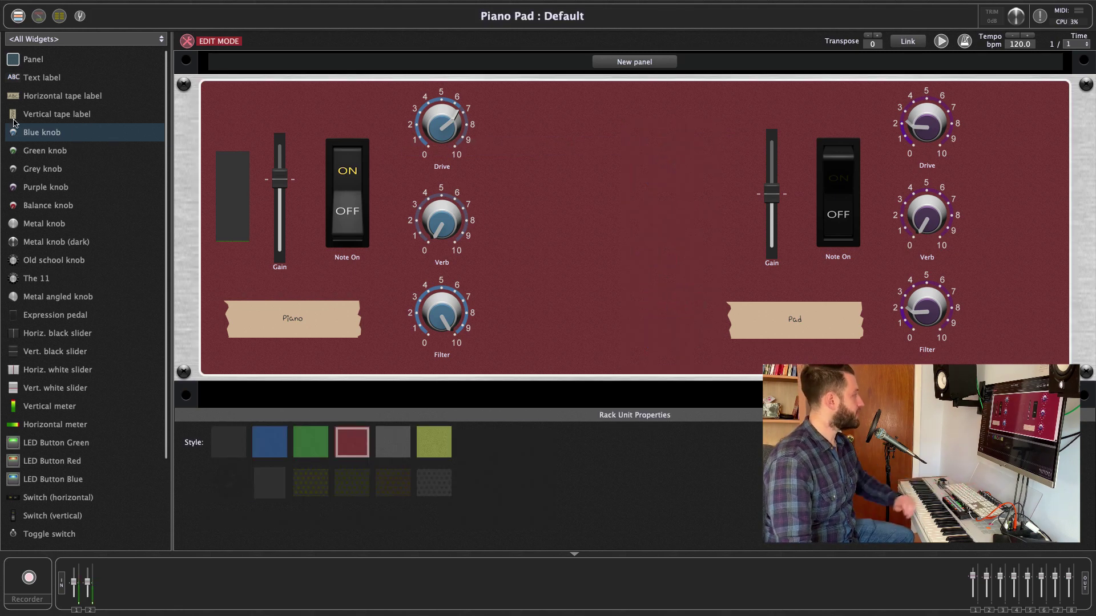
Place a Green knob in the middle of the Piano Pad panel and view its properties
drag(70, 155, 599, 137)
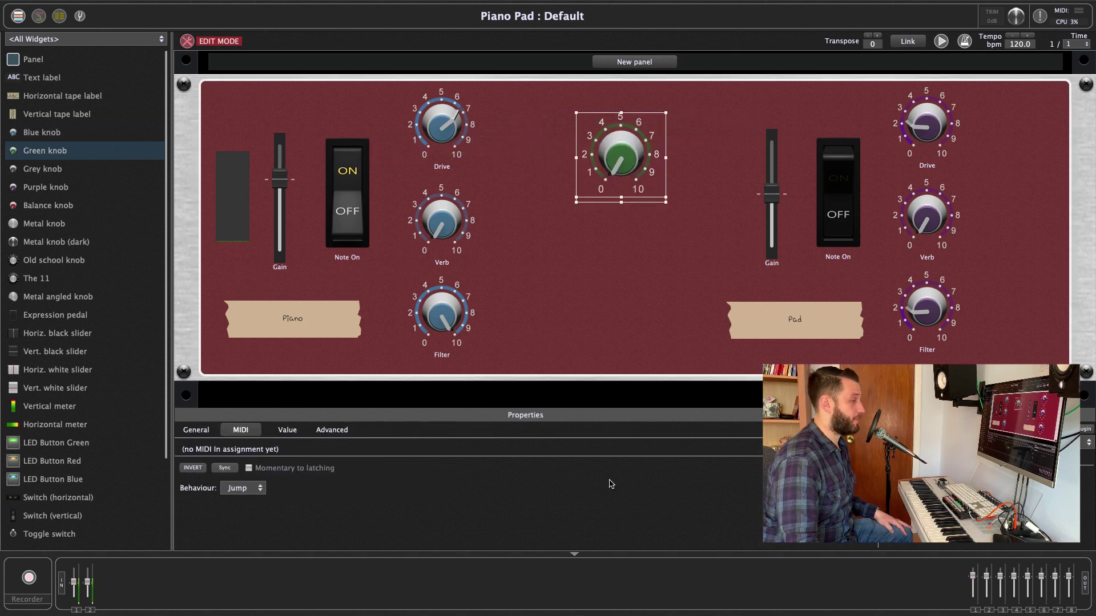
click(206, 434)
click(240, 429)
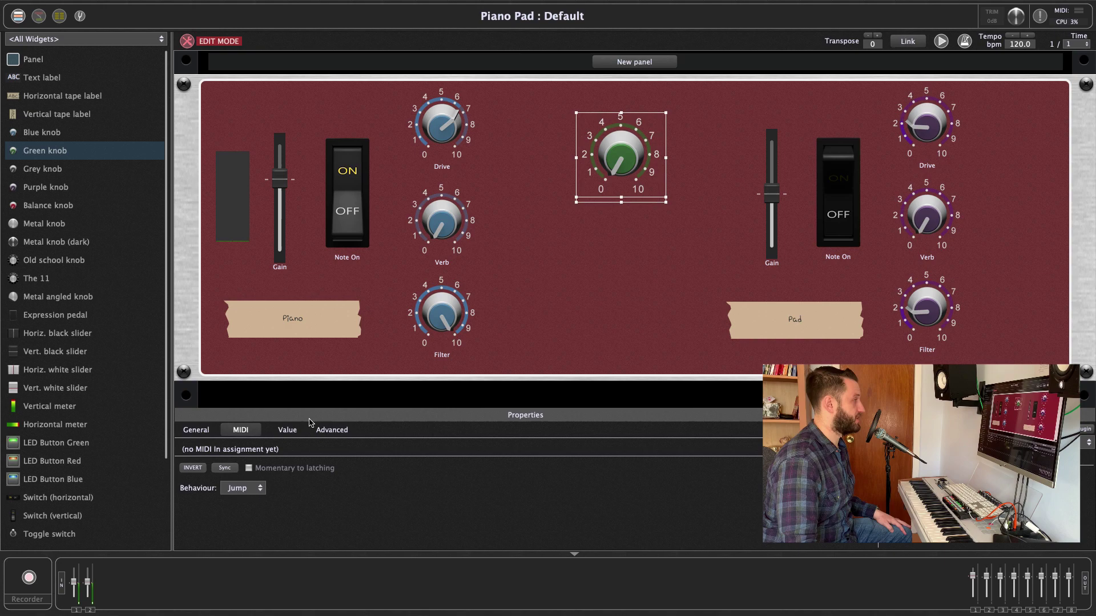
drag(623, 160, 593, 139)
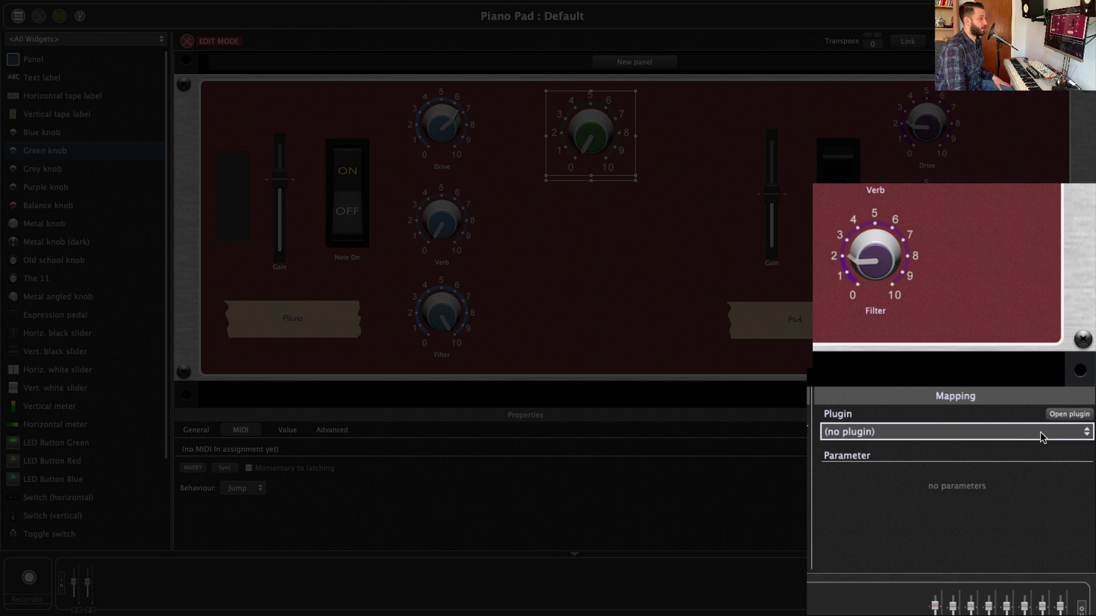
Map the green knob to Pad FX and learn Serum's filter Cutoff (Hz) as its parameter
click(1058, 443)
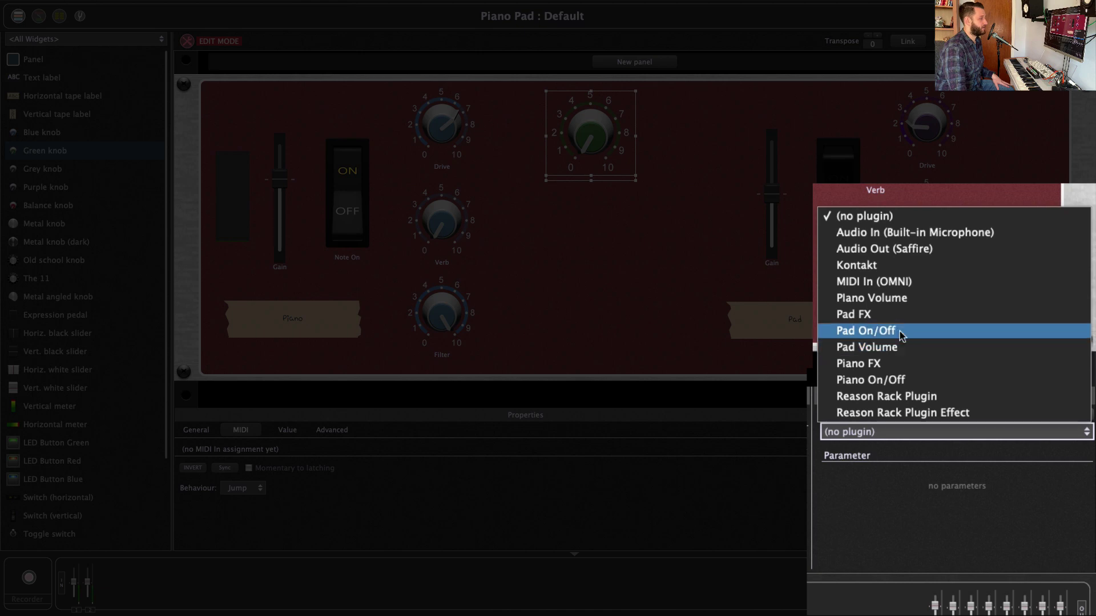
click(901, 314)
click(1075, 429)
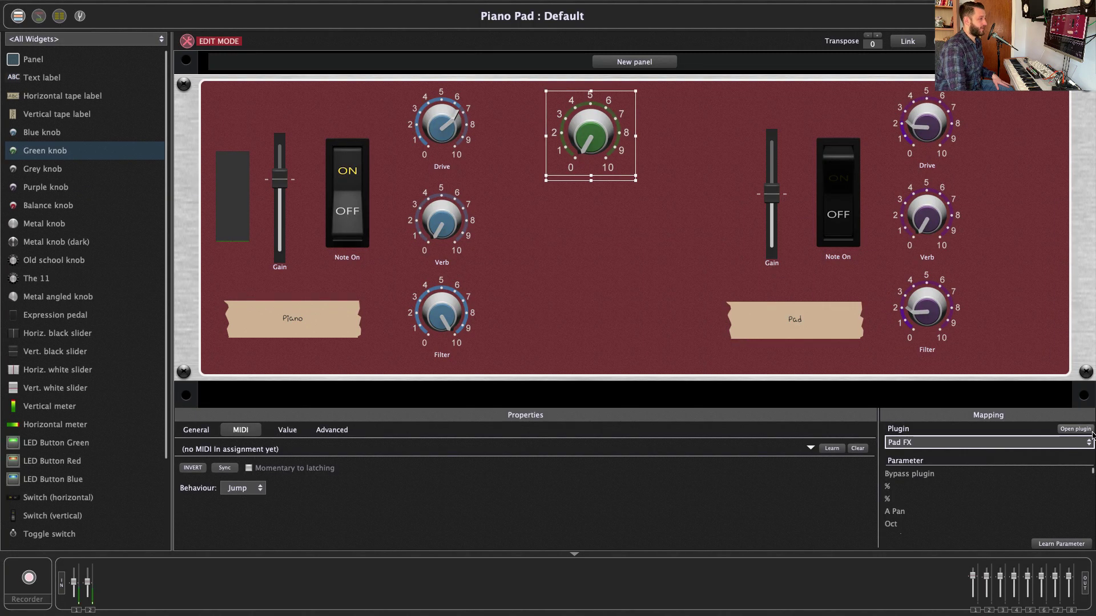
click(1068, 543)
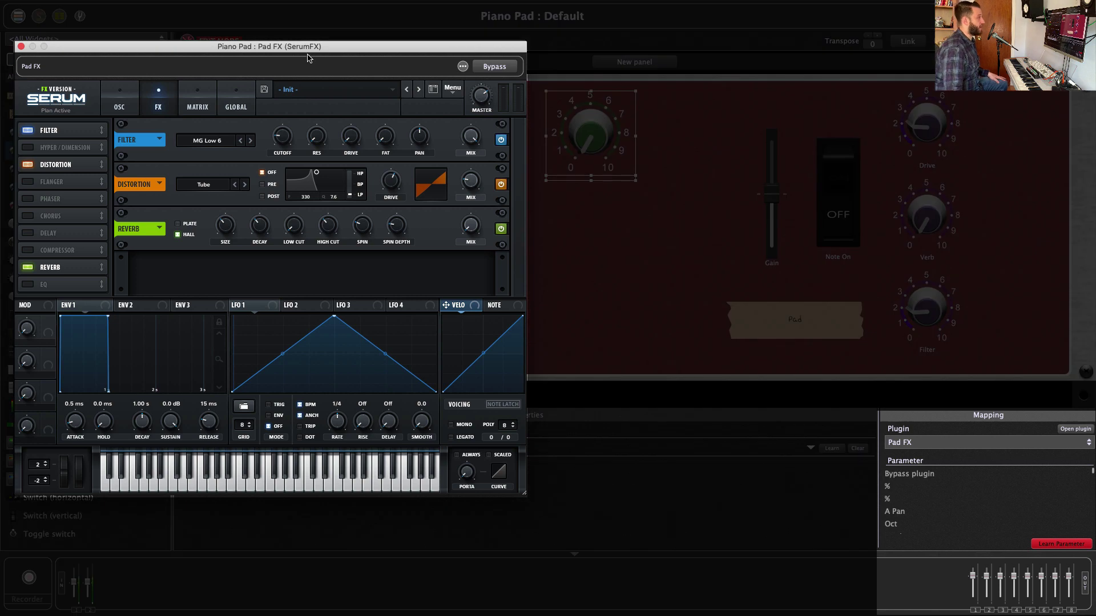
drag(311, 48, 274, 48)
mouse_move(247, 120)
mouse_down()
mouse_move(247, 130)
mouse_move(248, 121)
mouse_up()
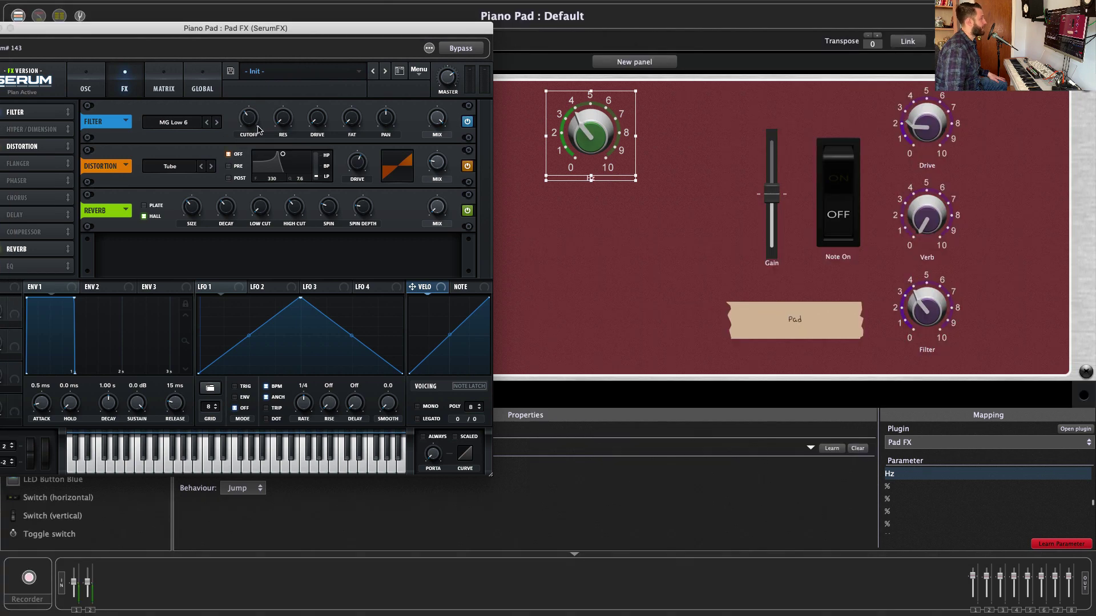
mouse_move(258, 130)
mouse_down()
mouse_move(258, 112)
mouse_move(257, 134)
mouse_up()
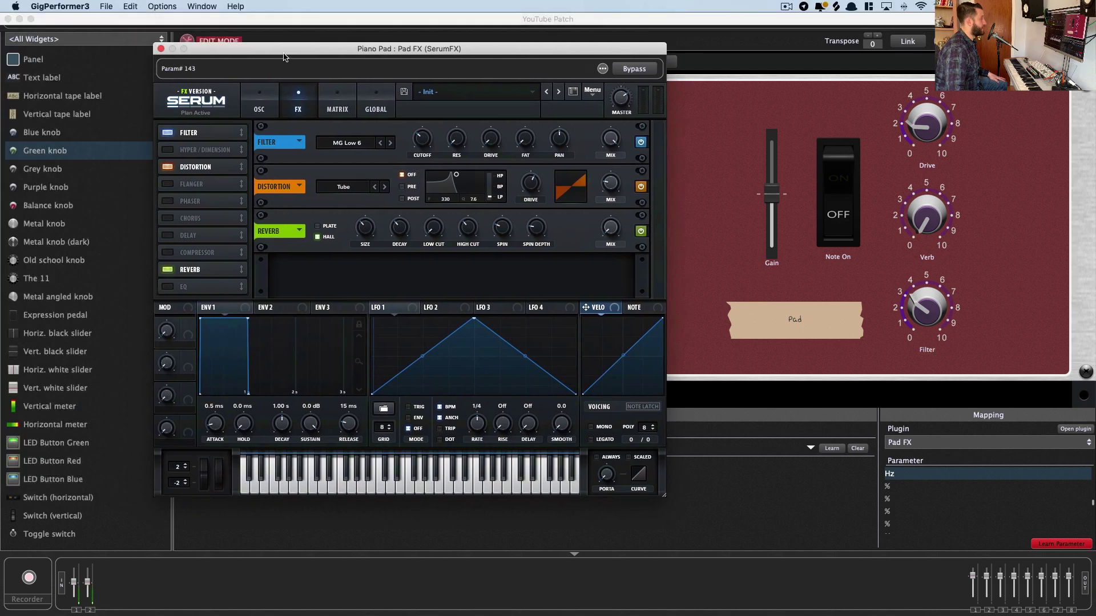
Give the green knob the custom caption 'Filter' on the General tab
click(161, 49)
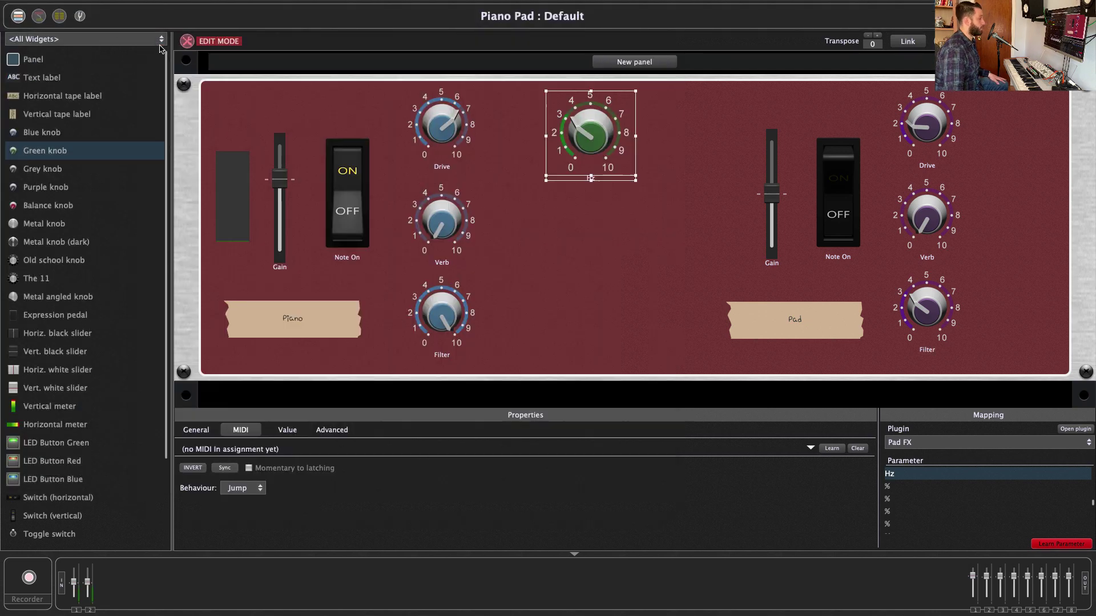
click(288, 431)
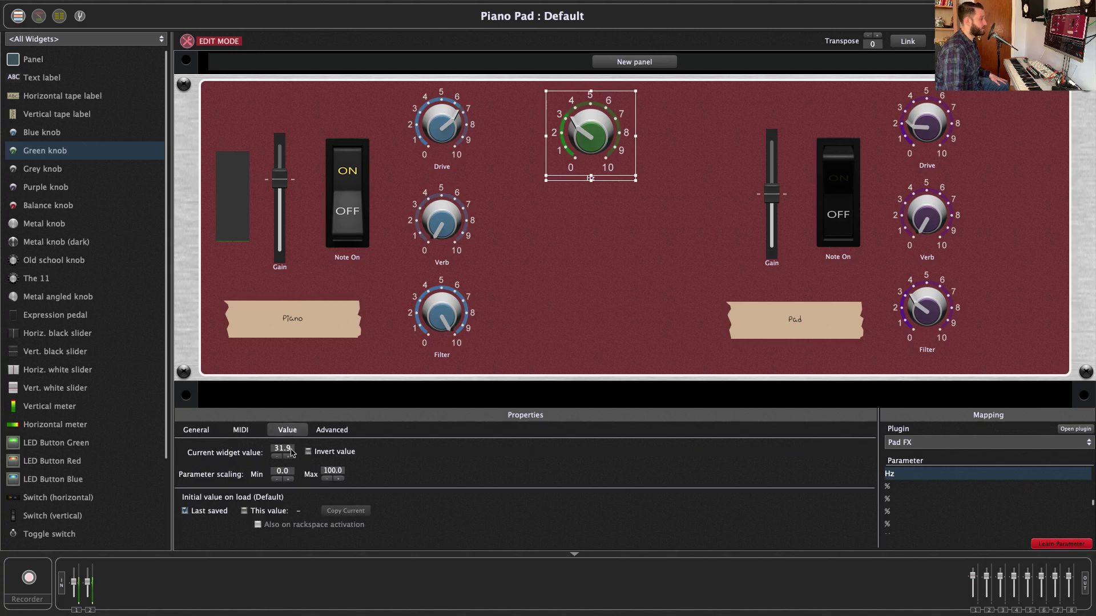
click(204, 434)
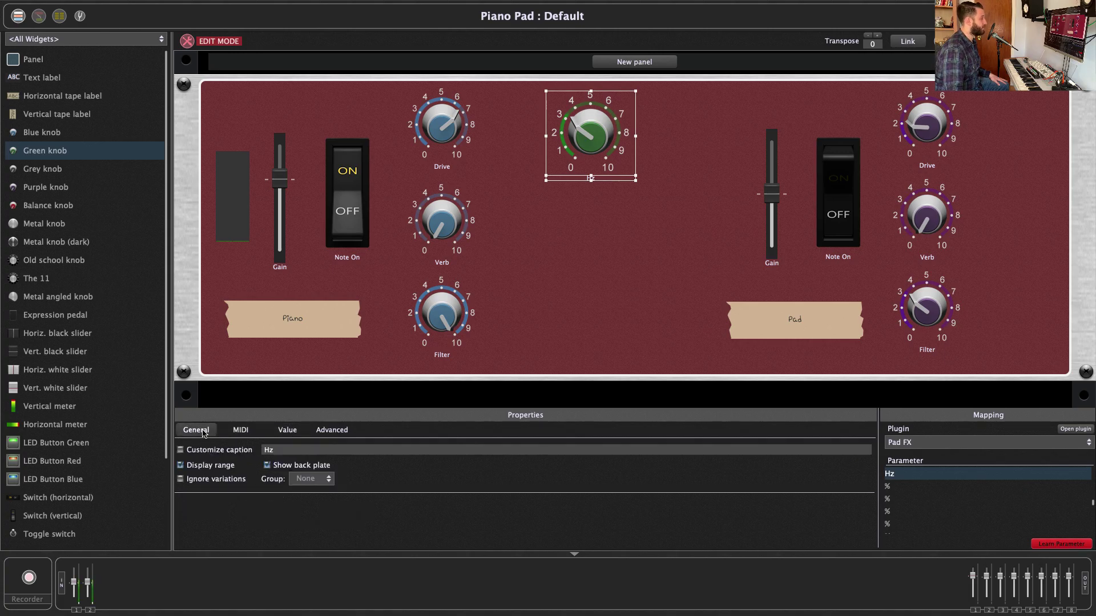
click(181, 450)
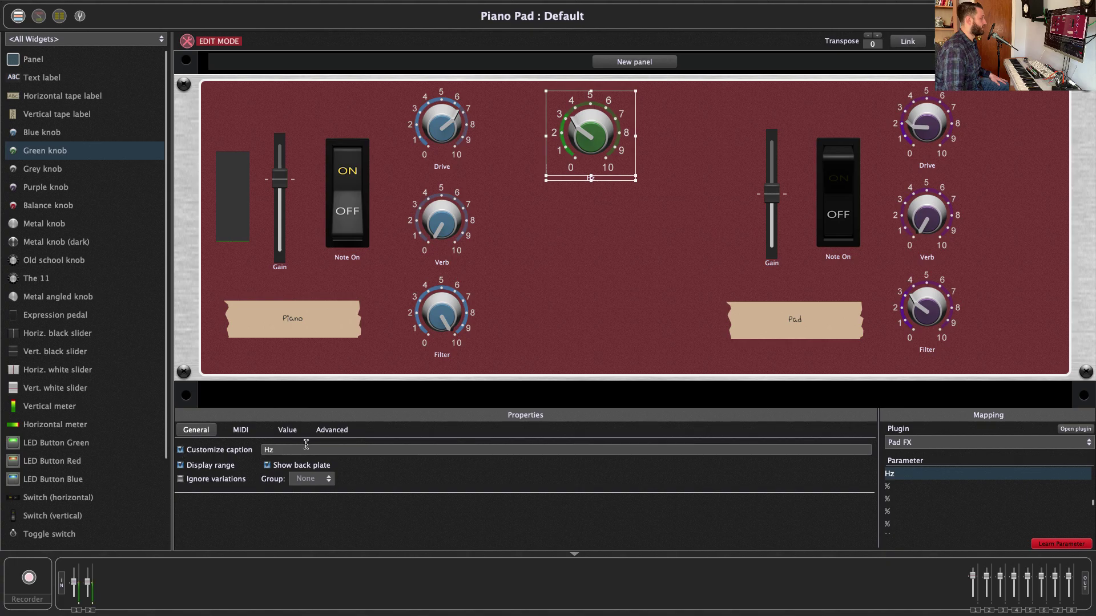
click(275, 453)
double_click(268, 452)
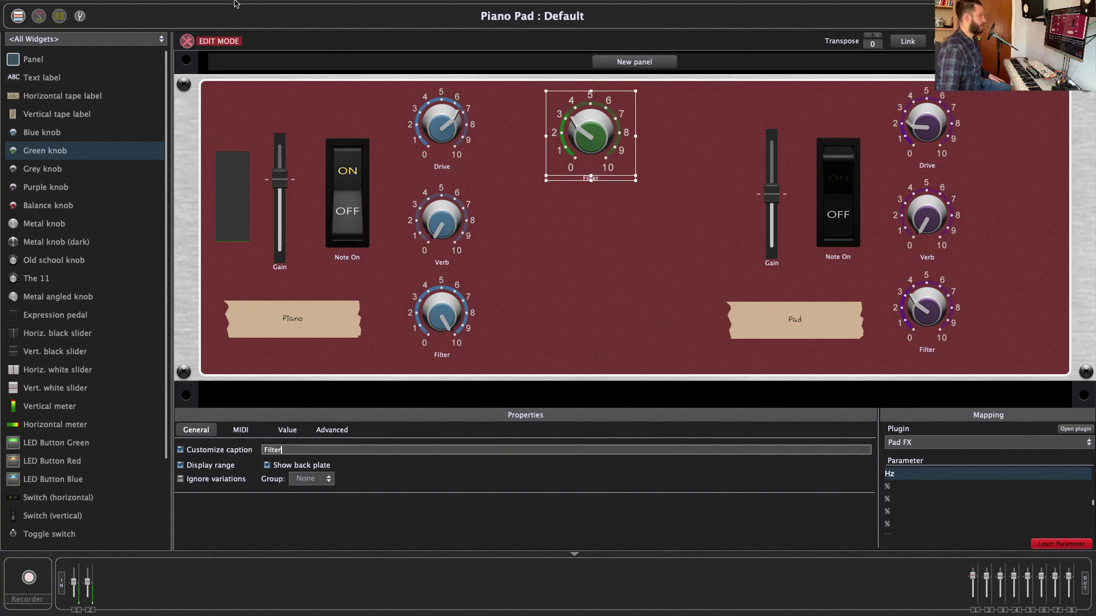
click(569, 263)
Shrink the Filter knob and move it near the top of the panel
click(606, 171)
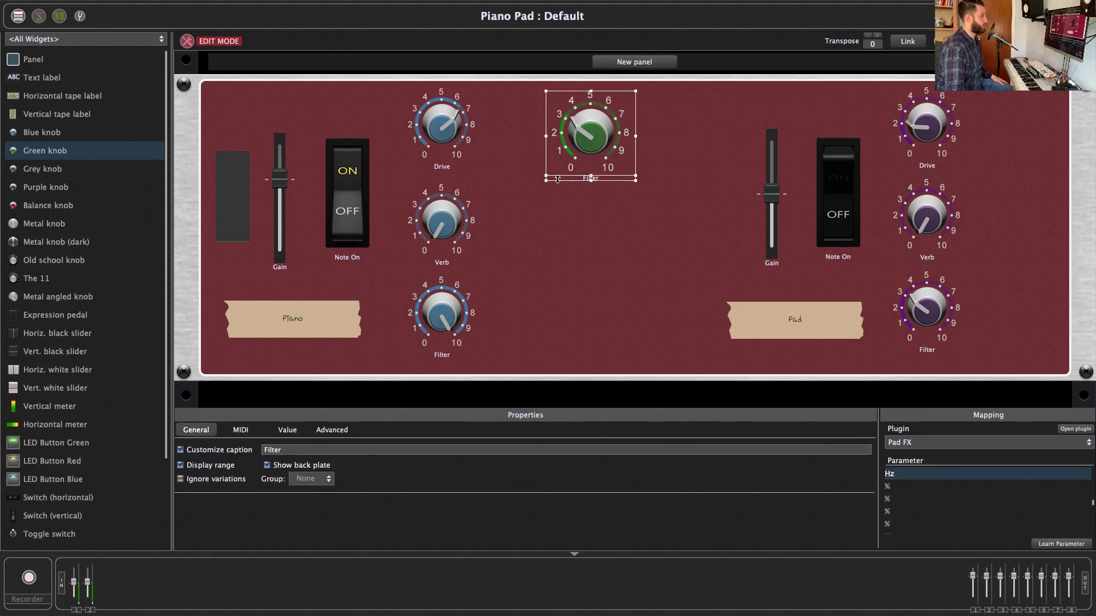
drag(547, 174, 580, 170)
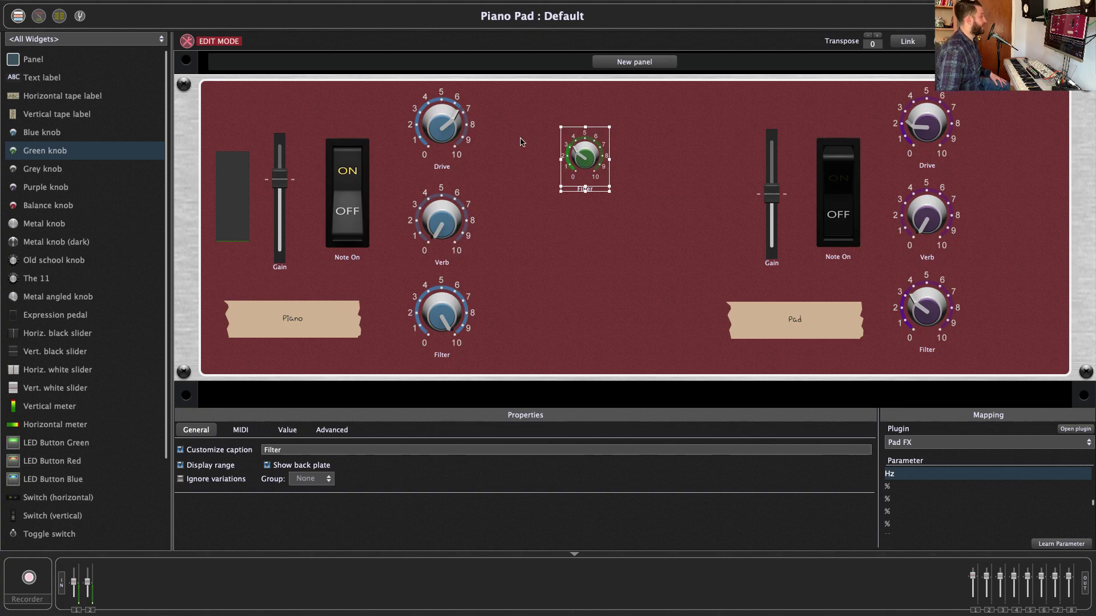
drag(583, 159, 556, 129)
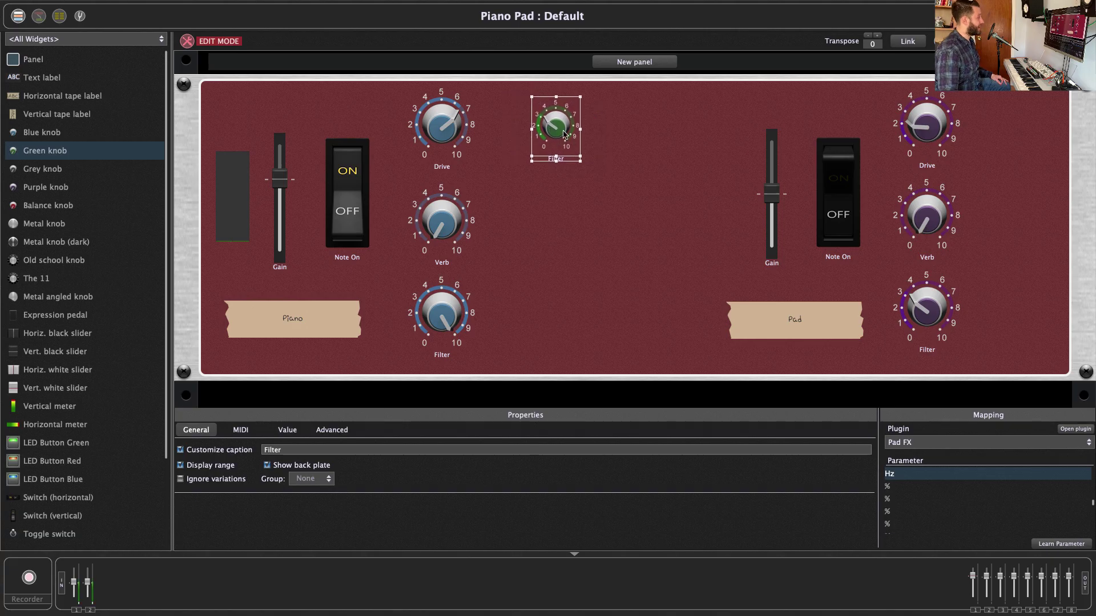
Match the Drive knob's size to the Filter knob and to the Verb knob
shift+click(451, 121)
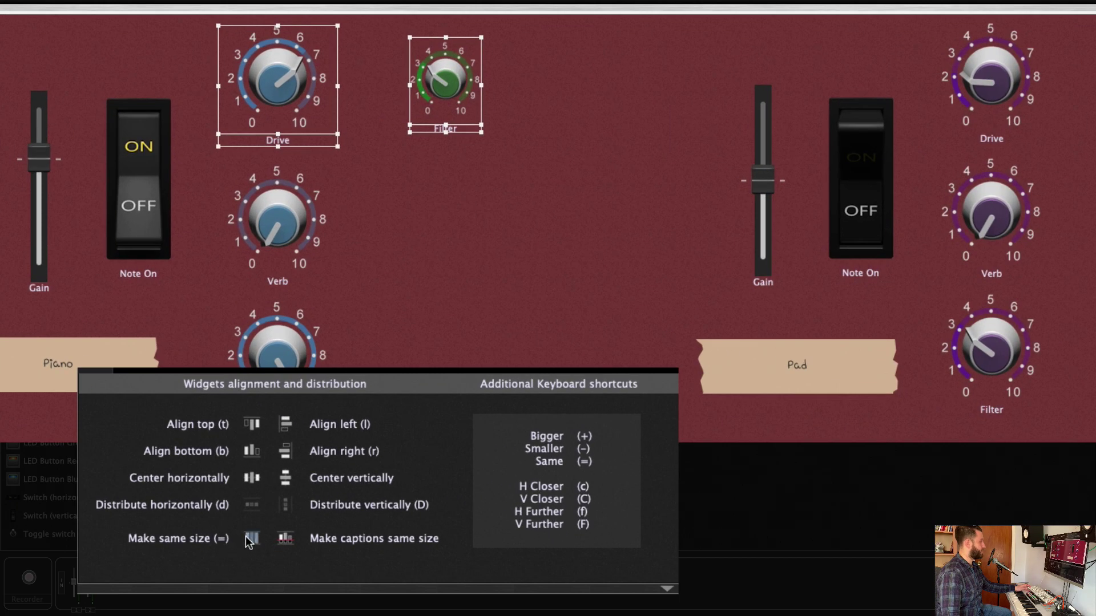
click(292, 520)
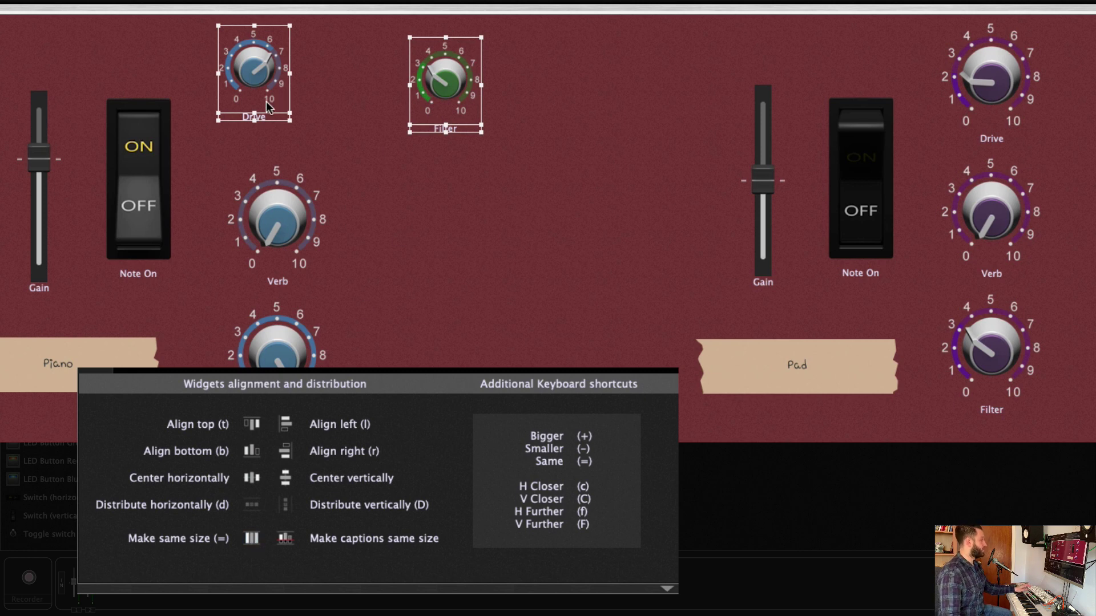
click(288, 226)
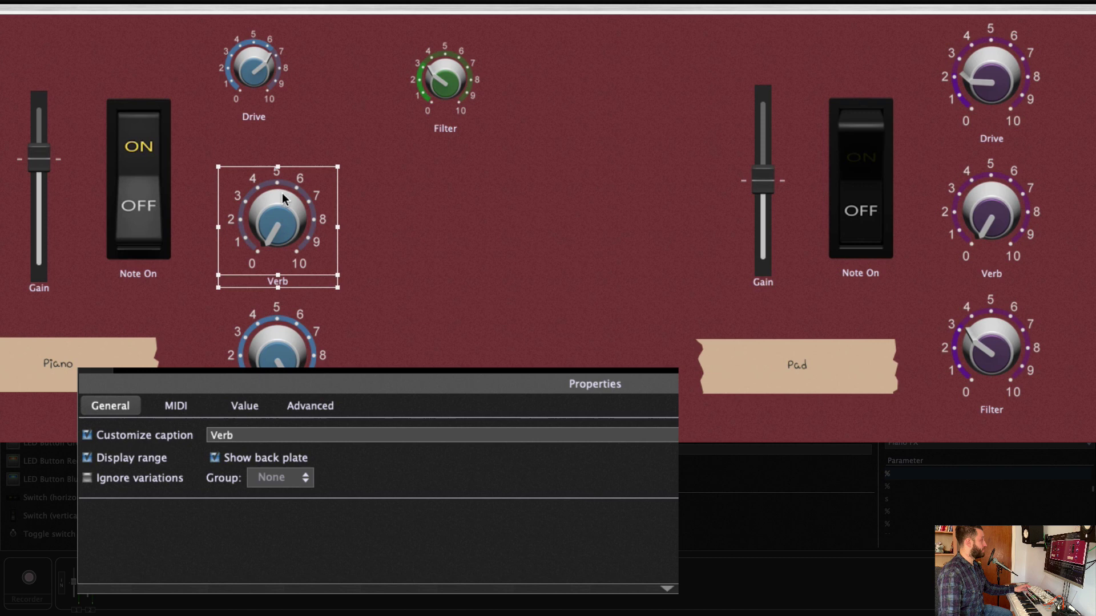
shift+click(248, 74)
click(251, 538)
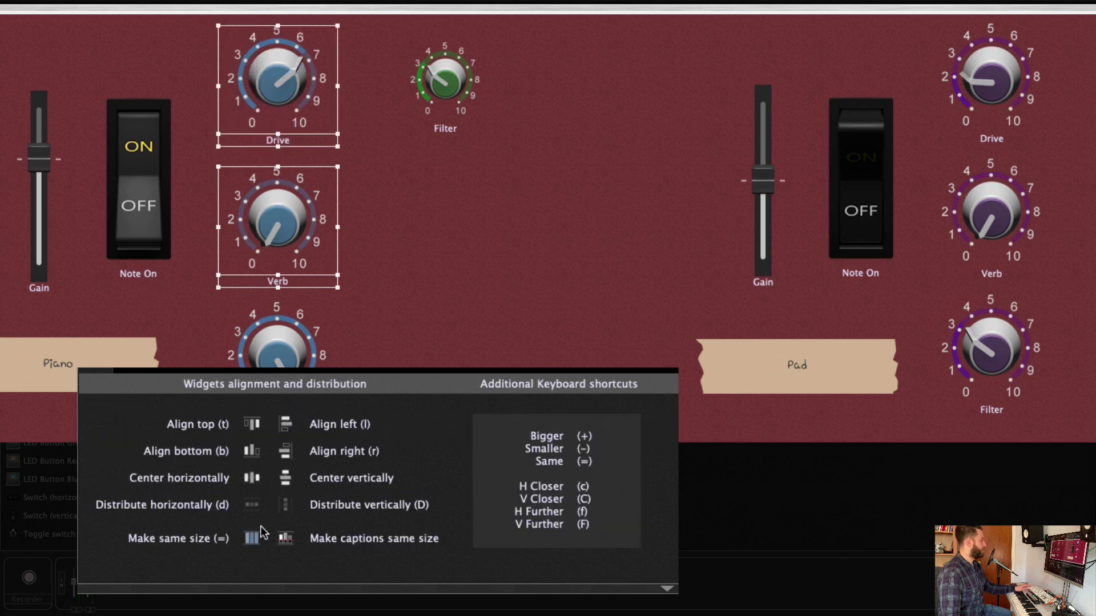
click(504, 340)
Distribute the green Filter knob horizontally between the Piano and Pad Drive knobs
drag(431, 89, 646, 79)
click(1012, 83)
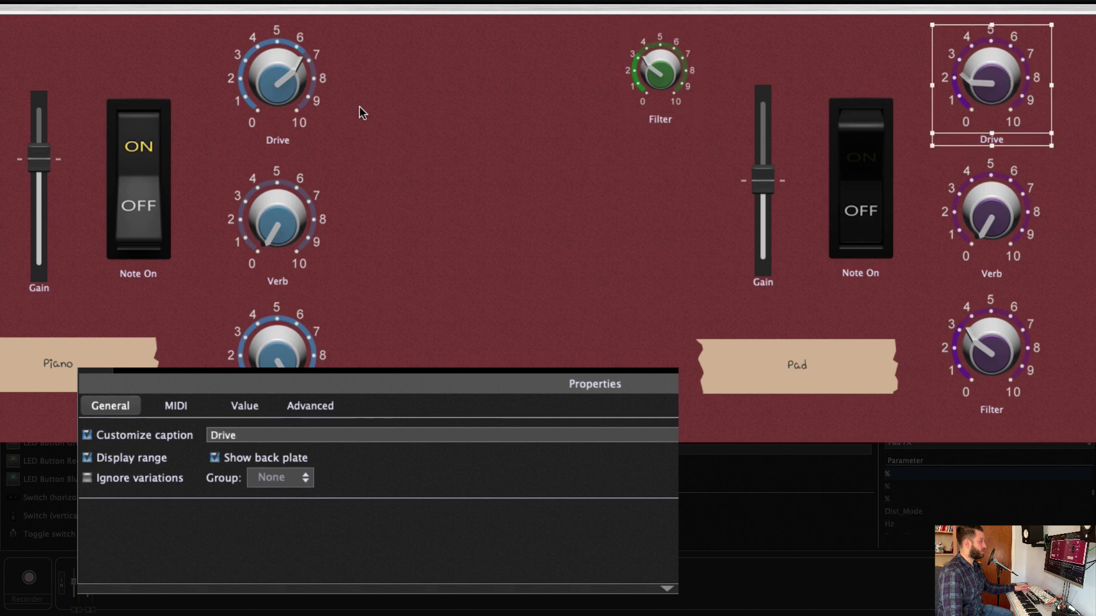
shift+click(290, 89)
shift+click(663, 77)
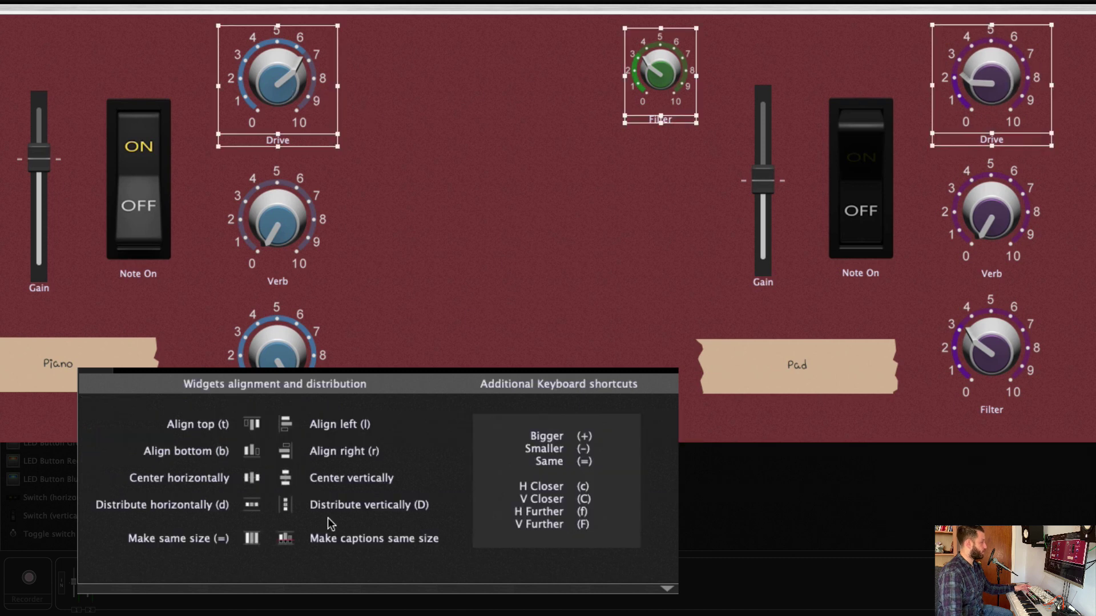
click(251, 505)
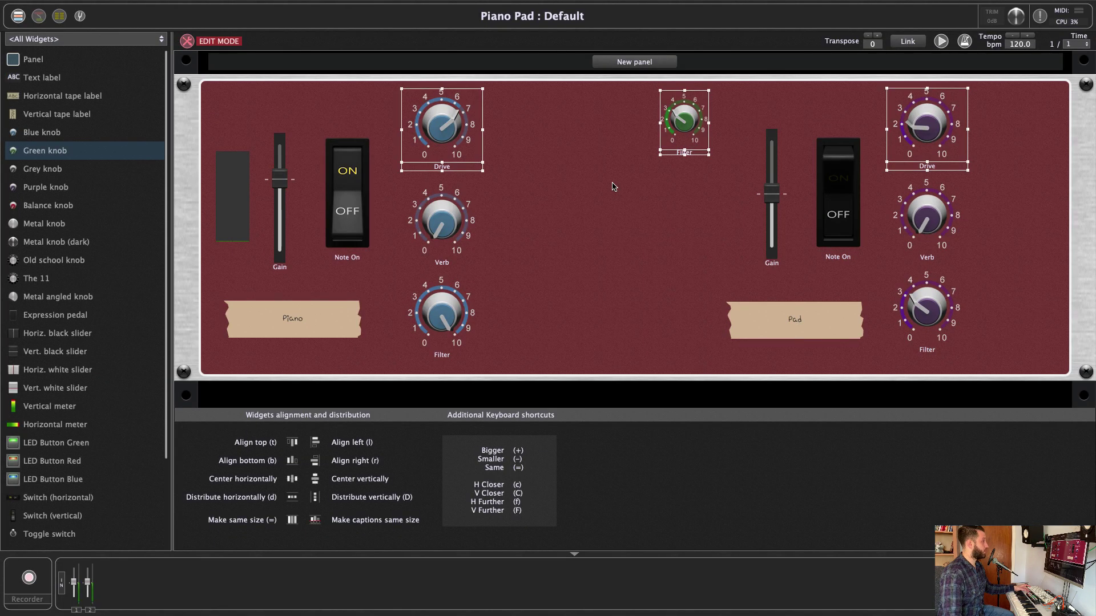
Delete the green Filter knob from the panel
click(613, 186)
click(692, 121)
key(Delete)
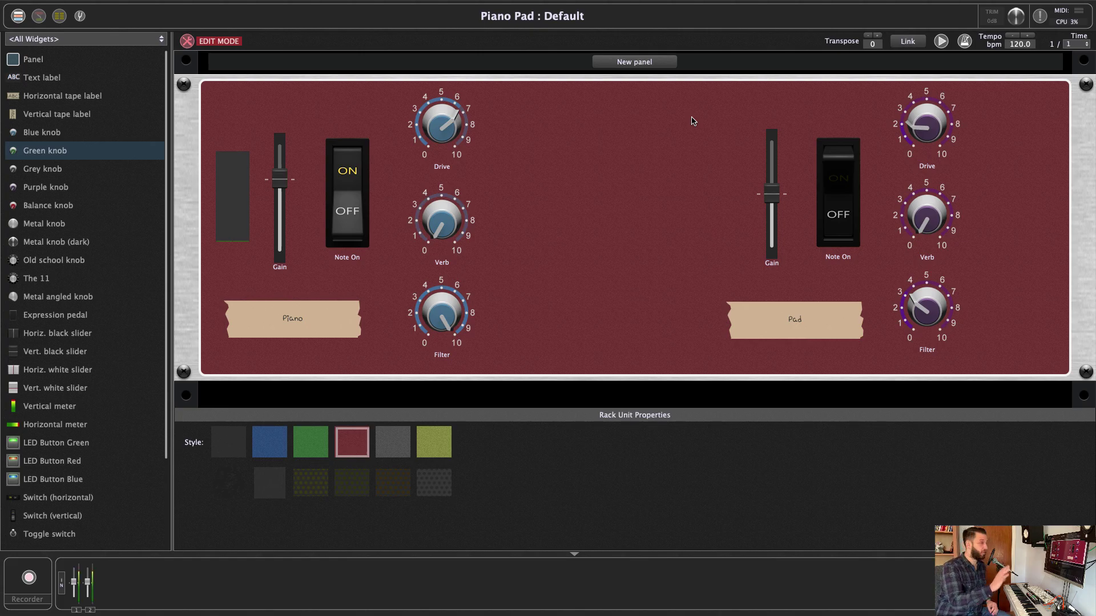
Leave edit mode and create a new song named 'Demo Song' in Setlist view
click(187, 41)
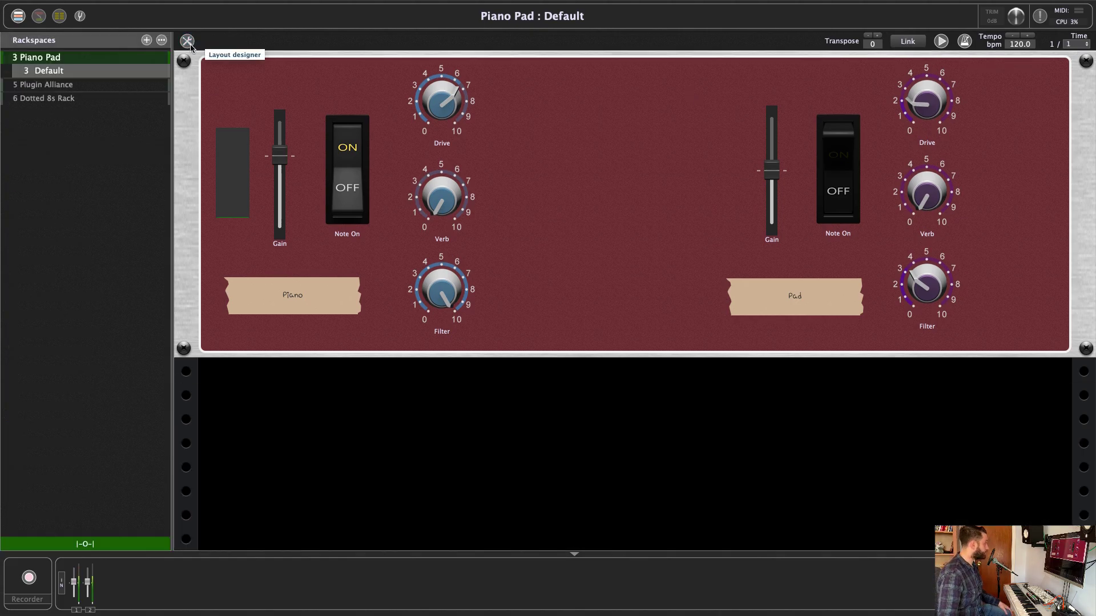
click(60, 17)
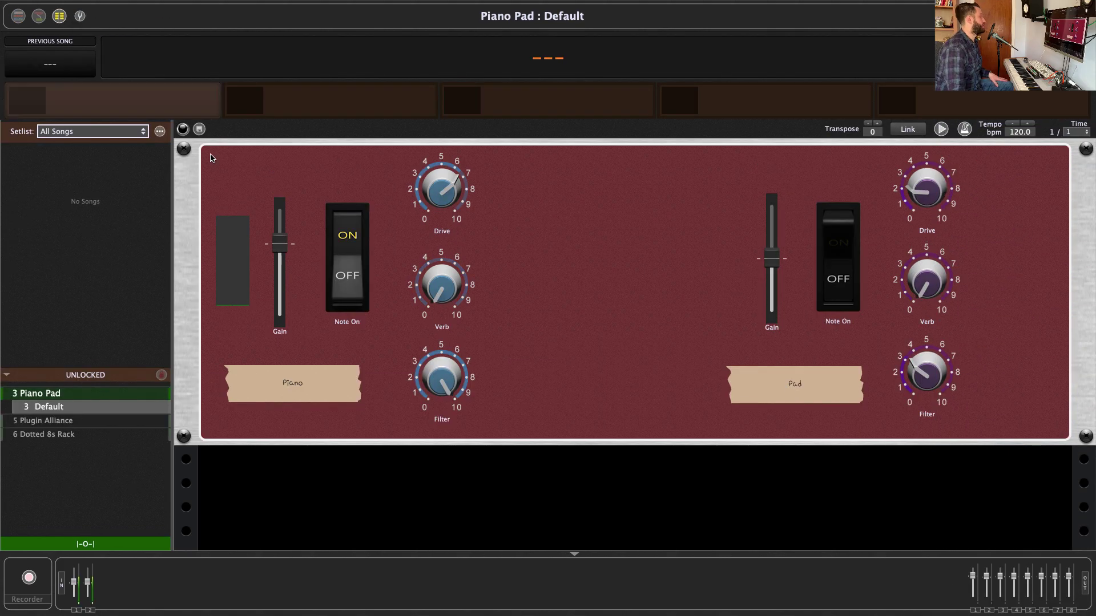
click(160, 132)
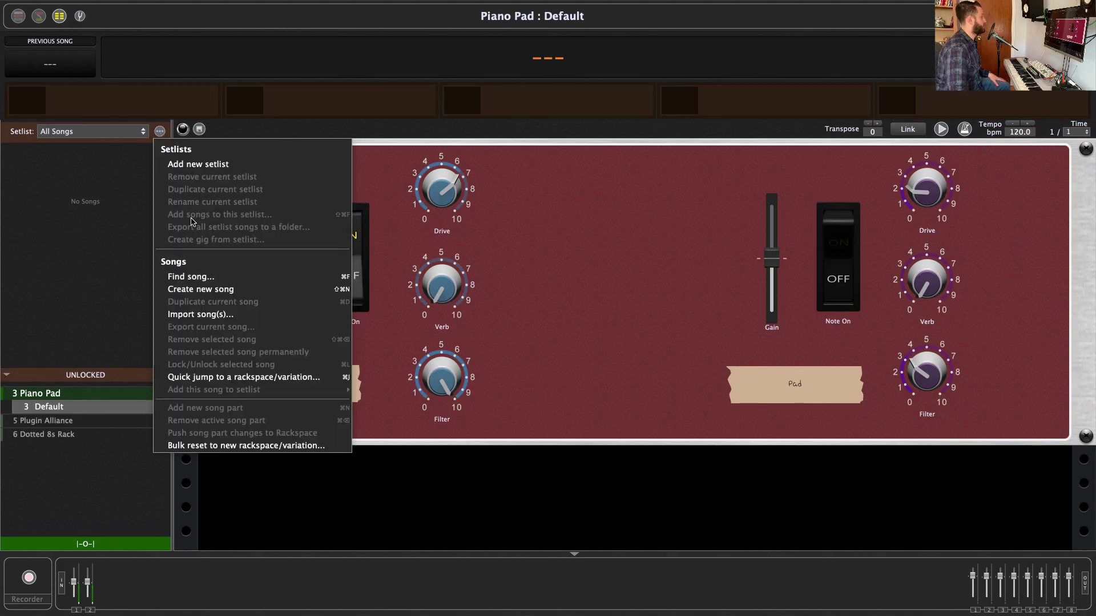
click(215, 290)
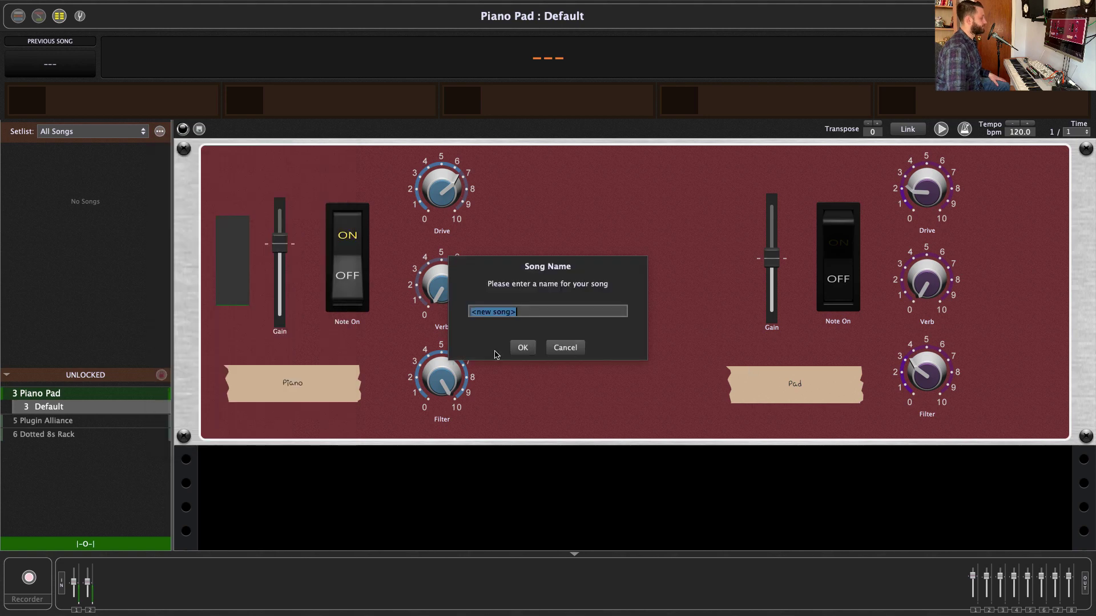
text(Demo)
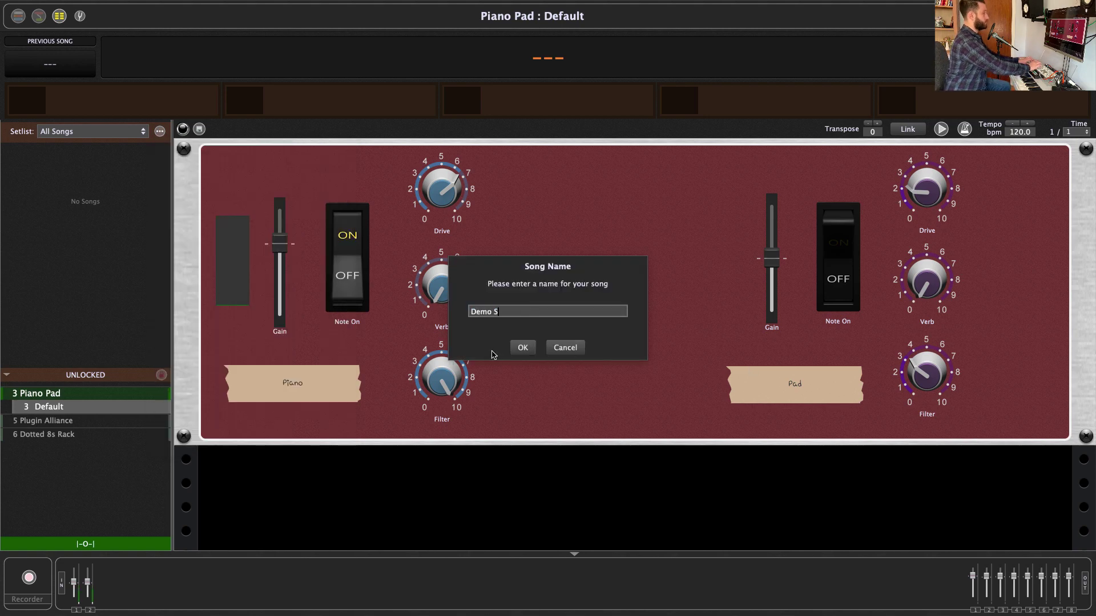
key(Return)
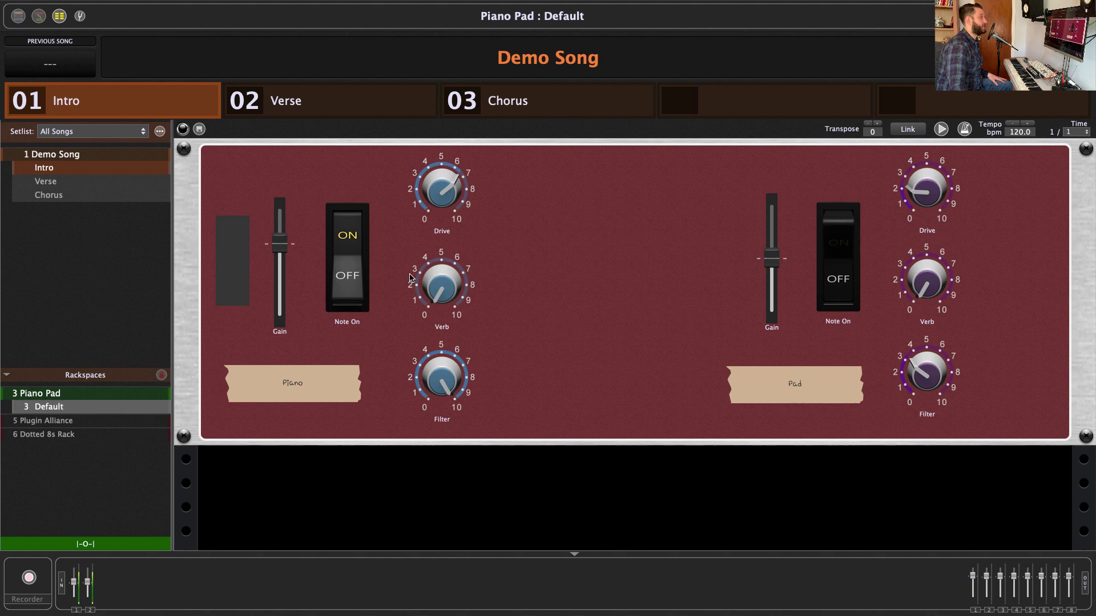
Step through Demo Song's Intro, Verse and Chorus parts, ending on Verse
click(360, 114)
key(Right)
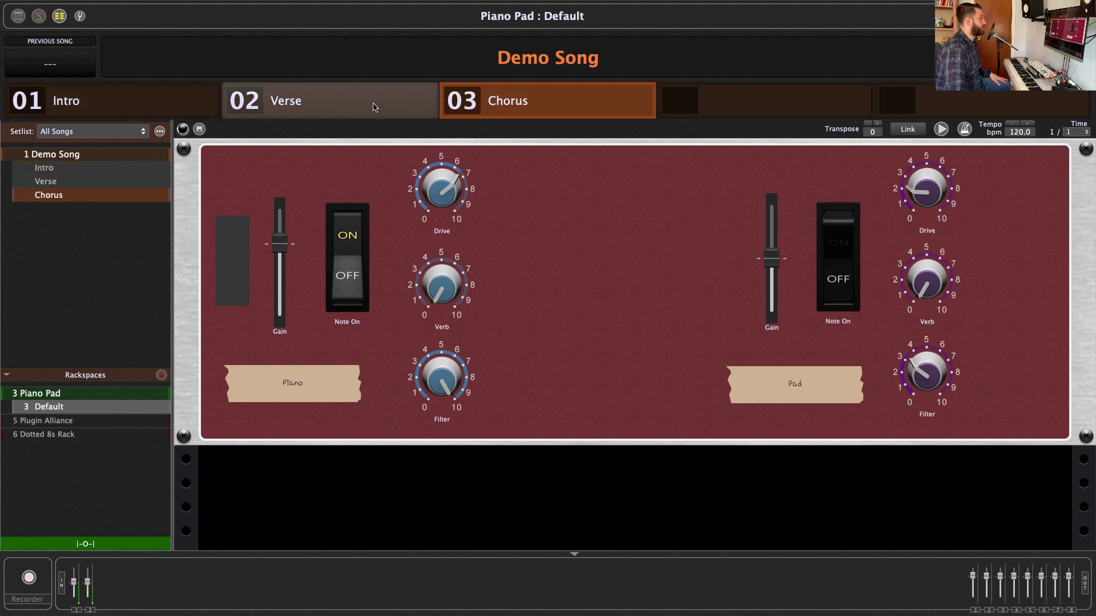
click(371, 105)
click(97, 104)
click(303, 112)
click(520, 112)
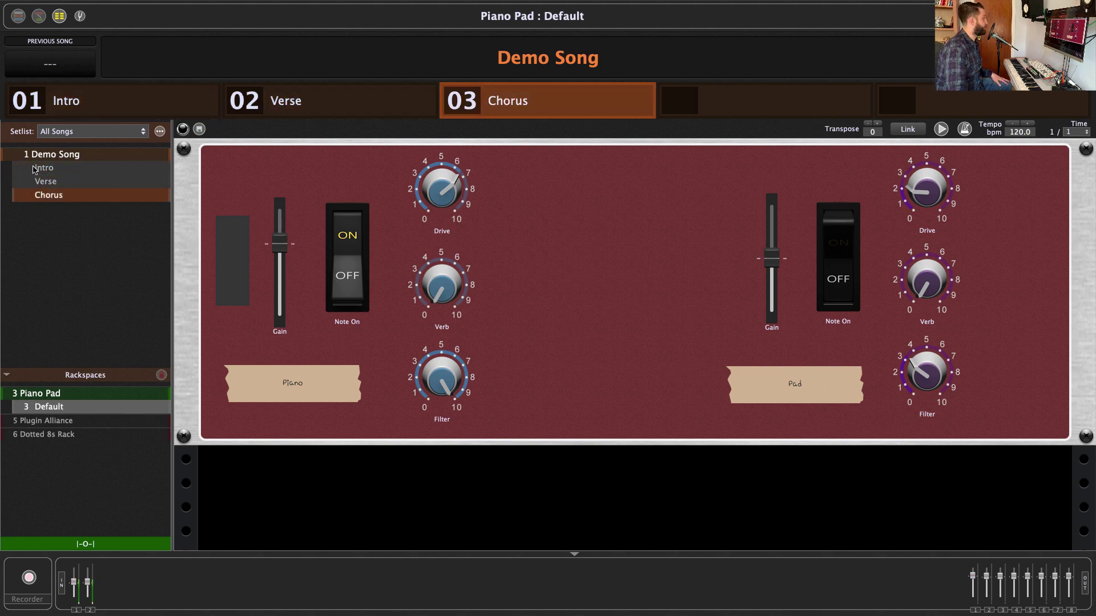
click(63, 168)
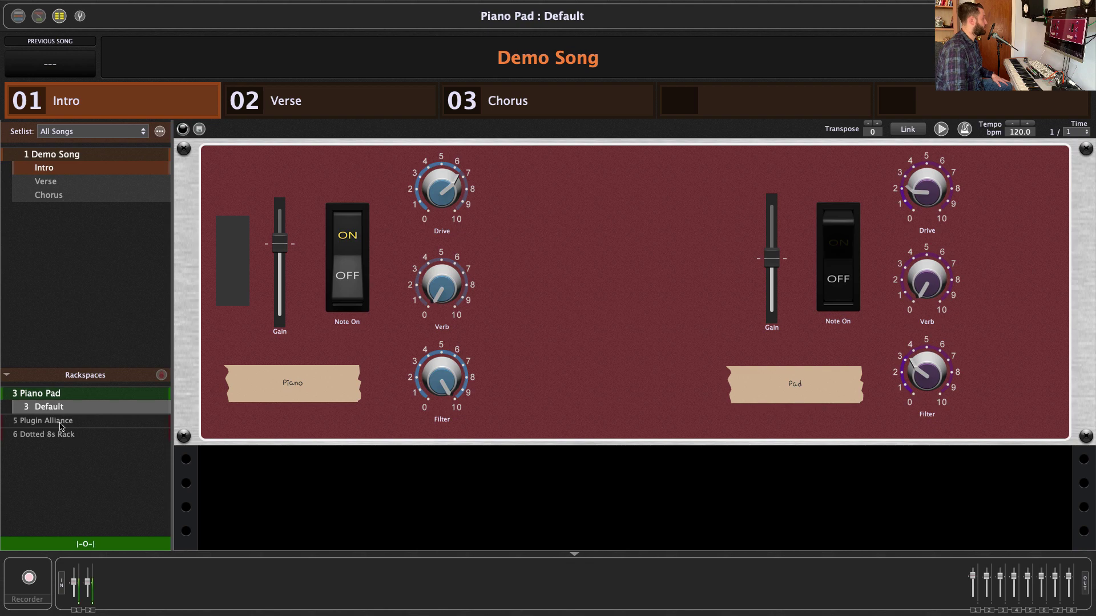
click(67, 182)
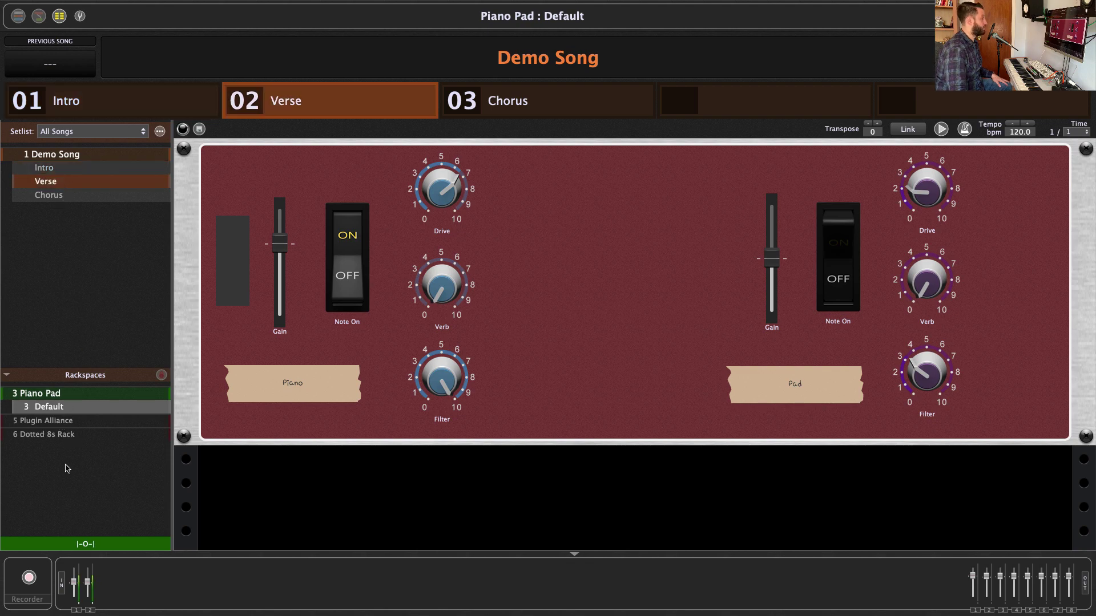
Assign Dotted 8s Rack to the Verse part and Plugin Alliance to the Chorus
click(63, 435)
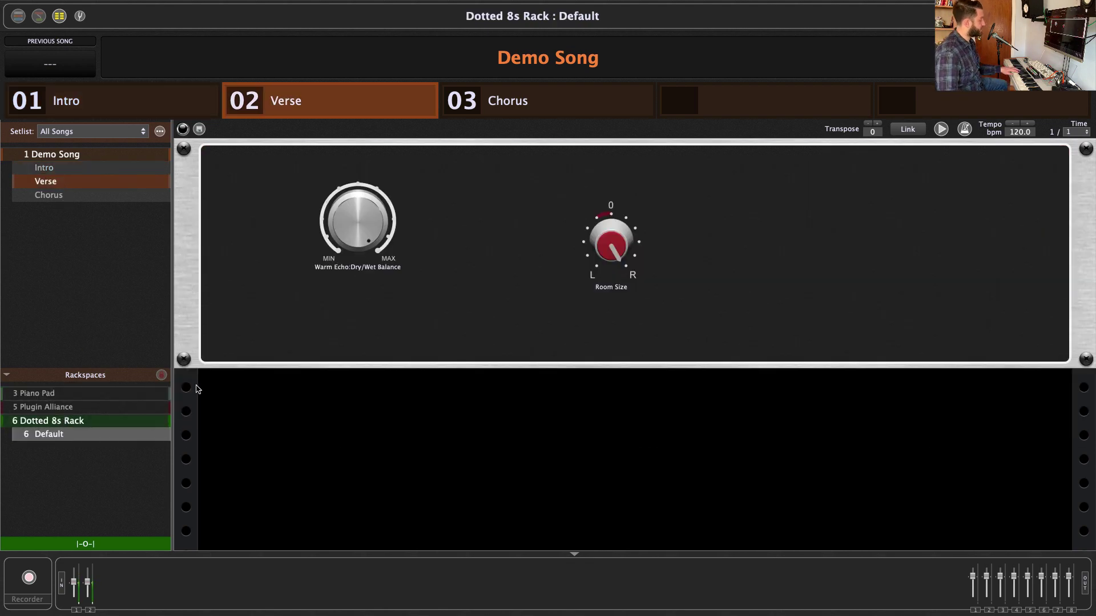
click(44, 167)
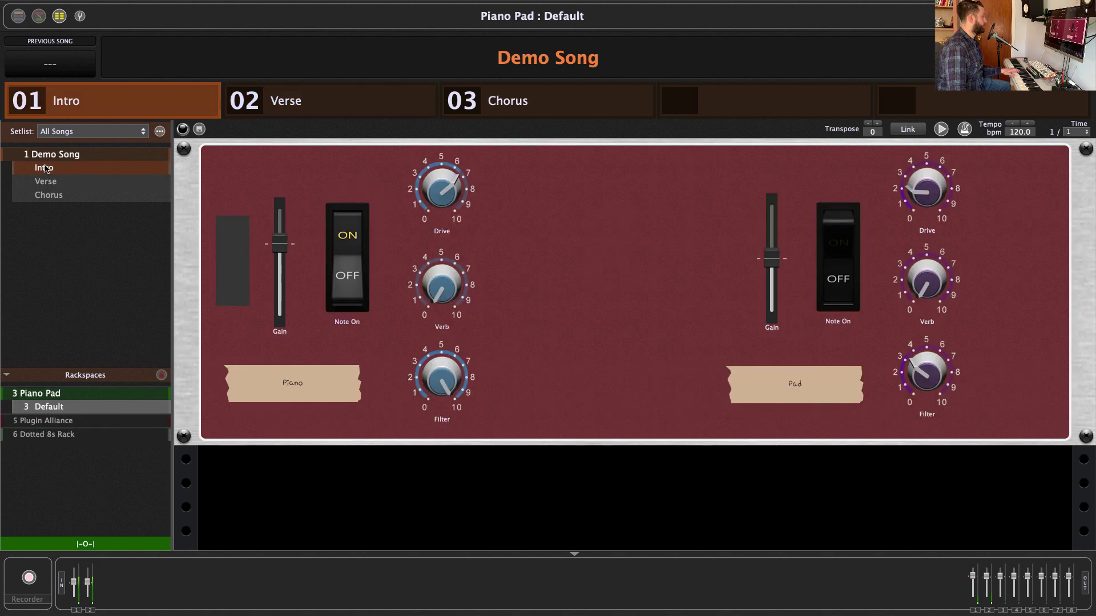
click(52, 196)
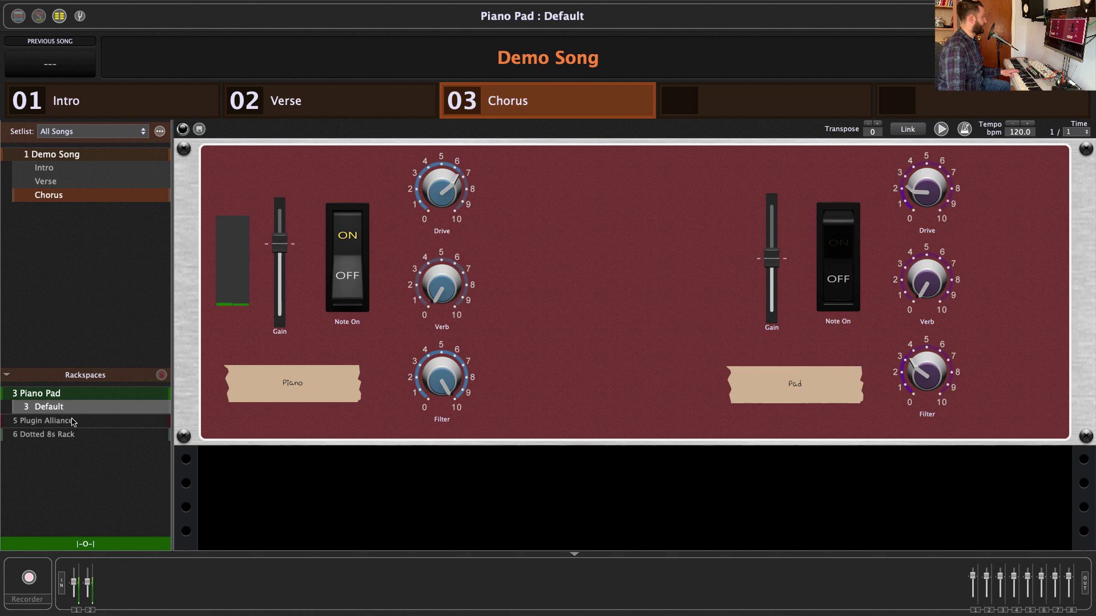
click(73, 422)
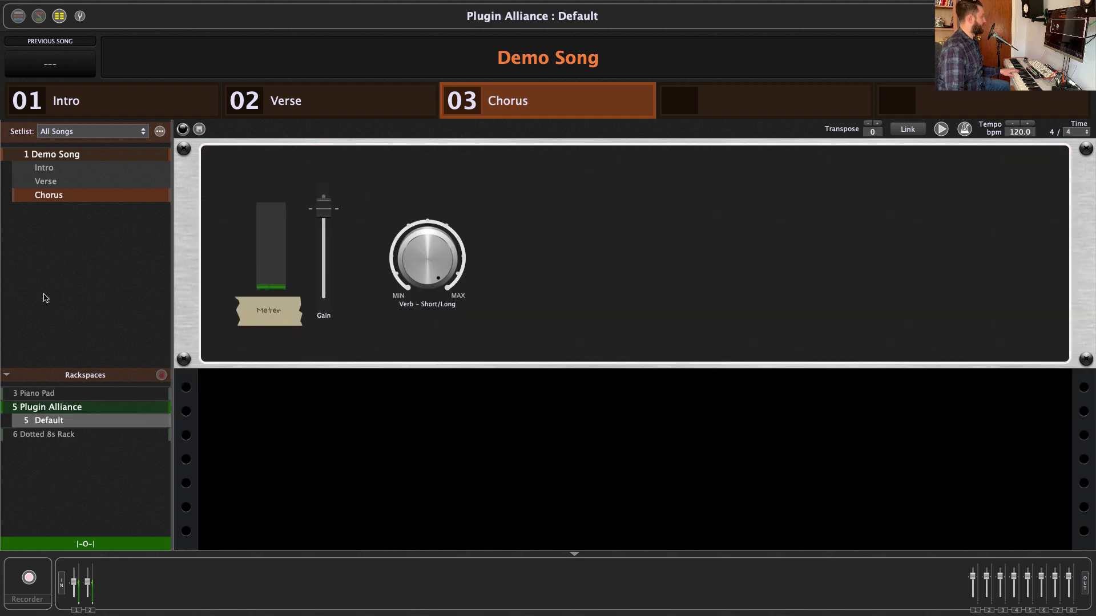
Step through the song parts to verify their rackspaces, ending on Intro
click(54, 184)
click(45, 168)
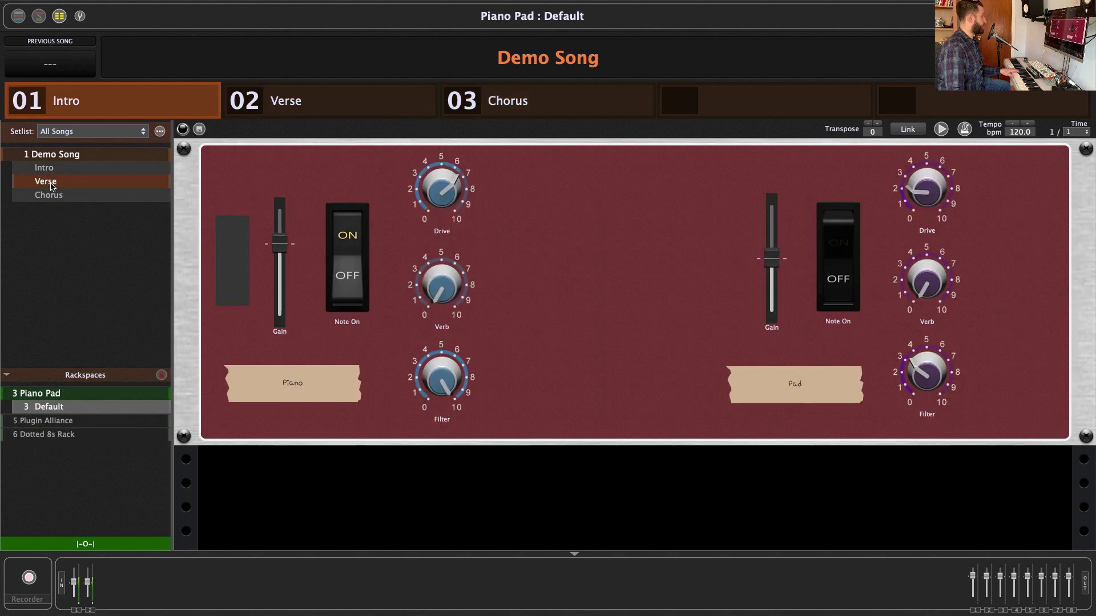
click(46, 182)
click(50, 195)
click(53, 182)
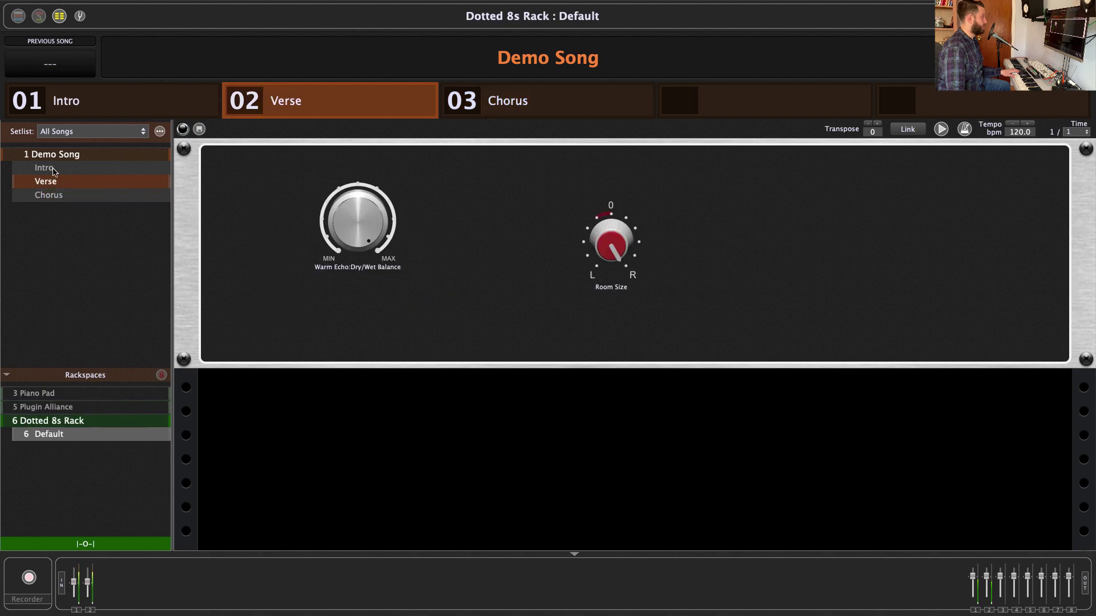
click(53, 169)
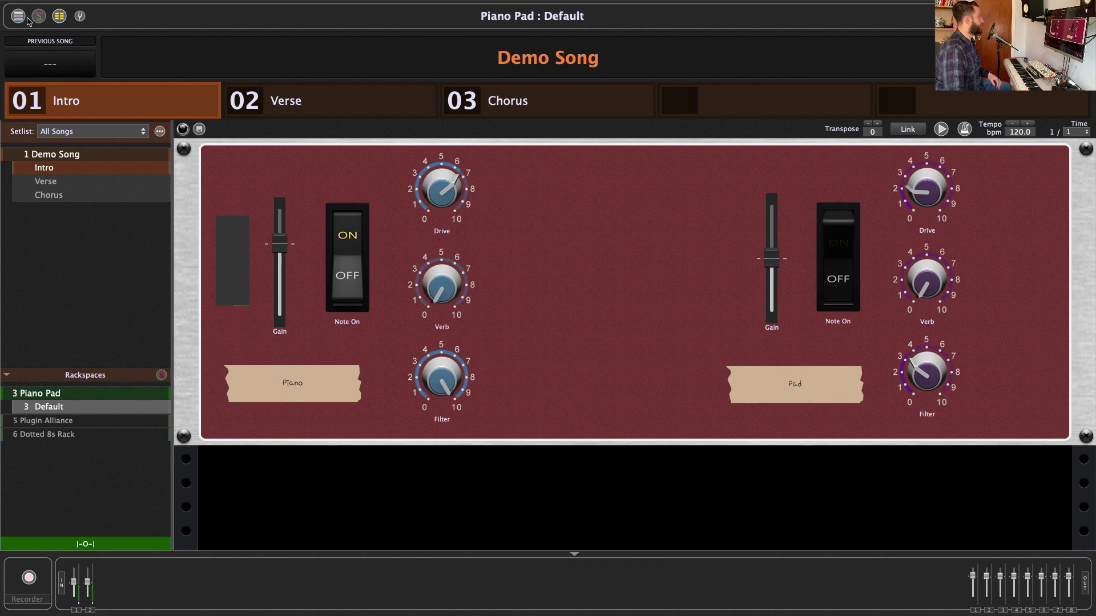
In Global MIDI options, learn Launch Control XL controllers 110 and 111 for Move up/down
key(super+comma)
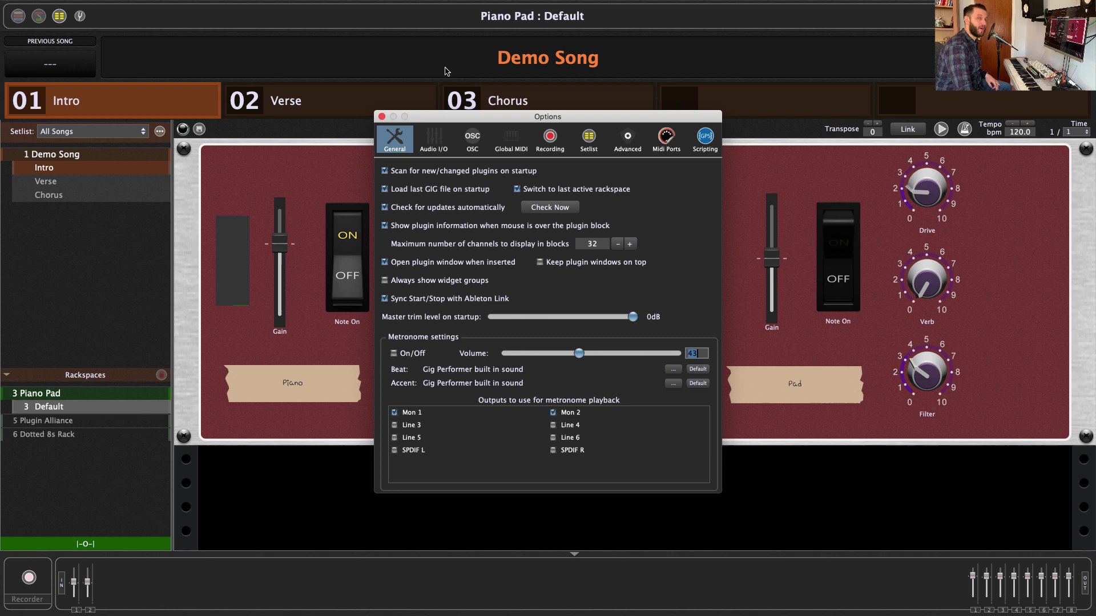
click(512, 140)
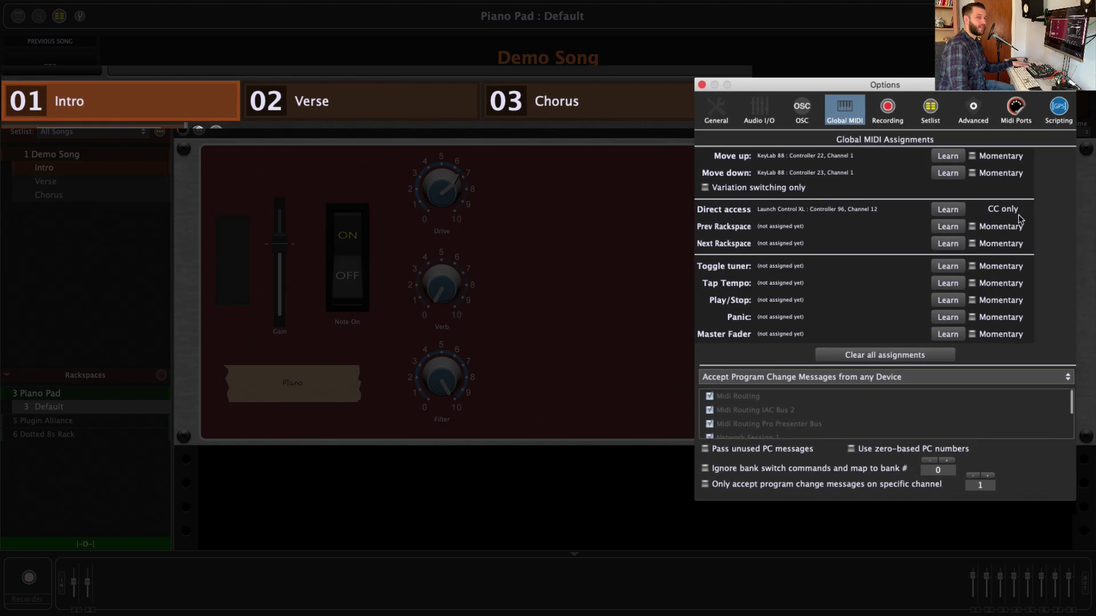
click(947, 156)
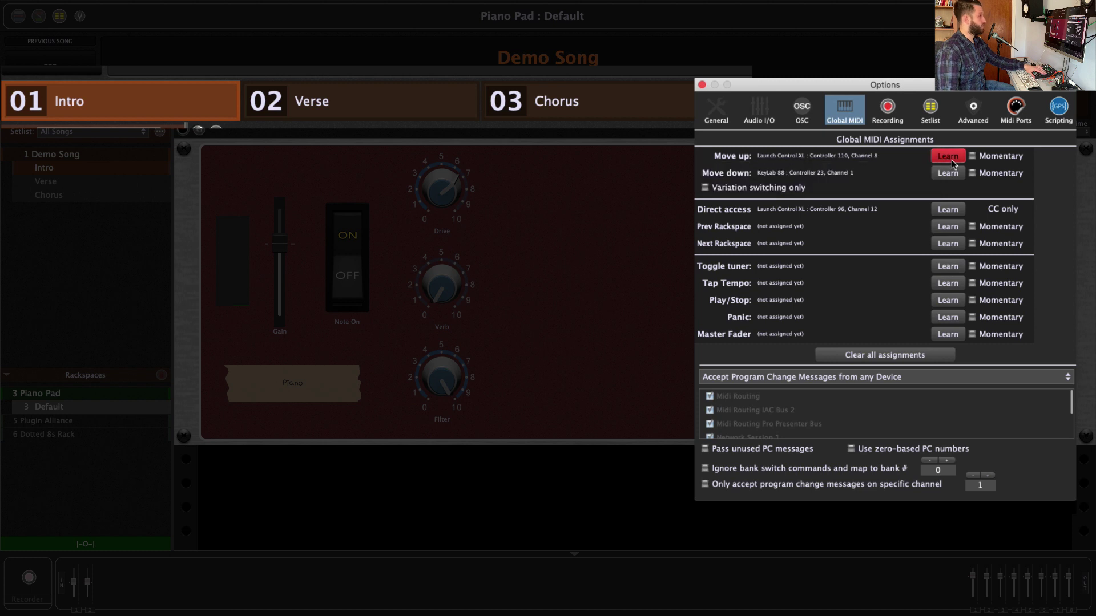
click(951, 159)
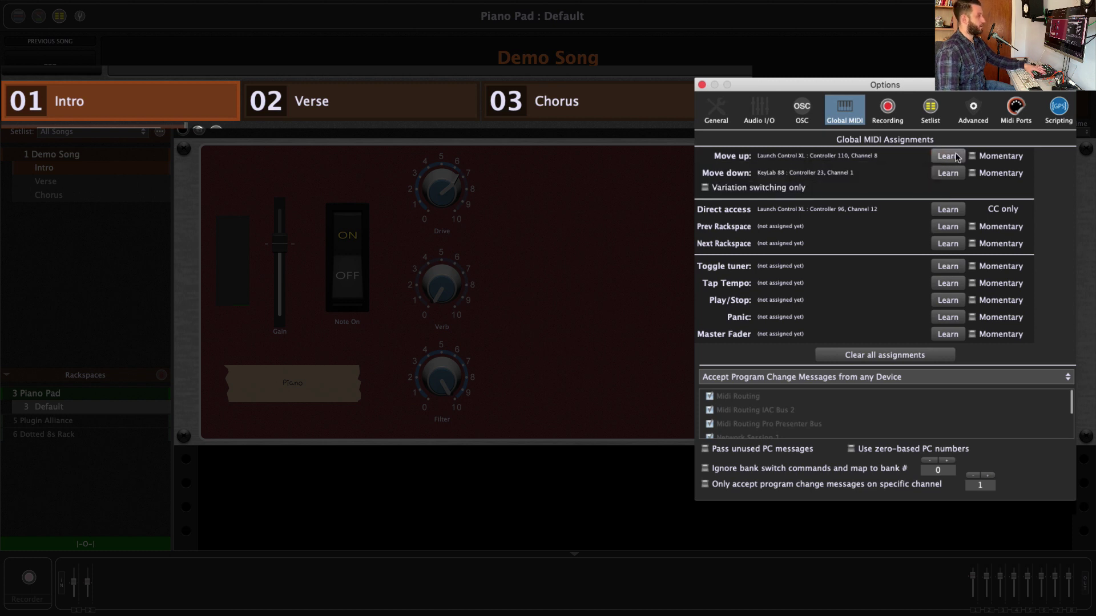
click(957, 174)
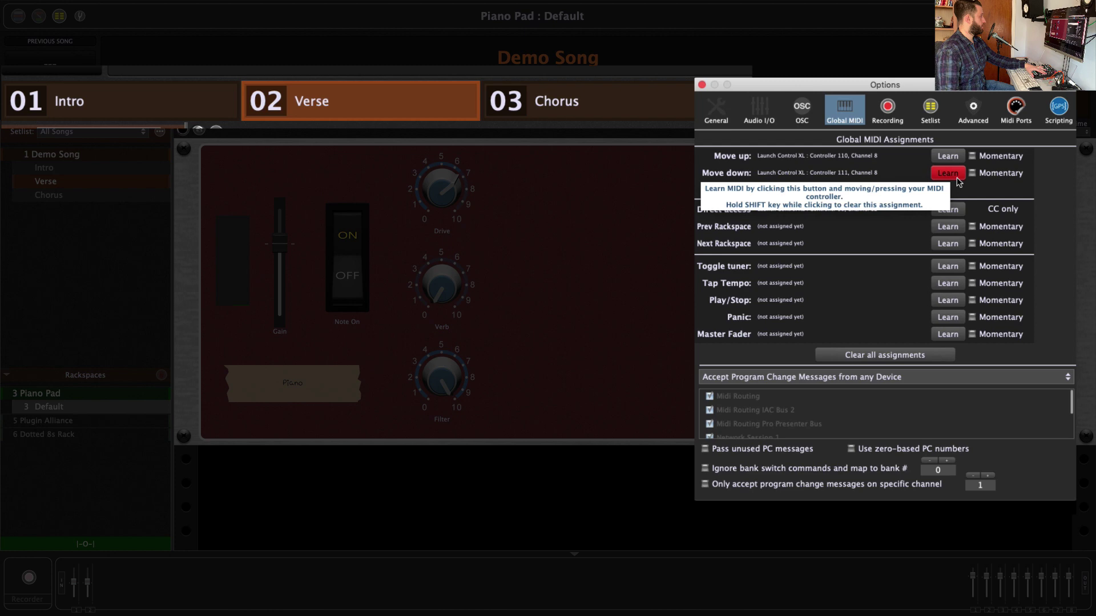
click(957, 174)
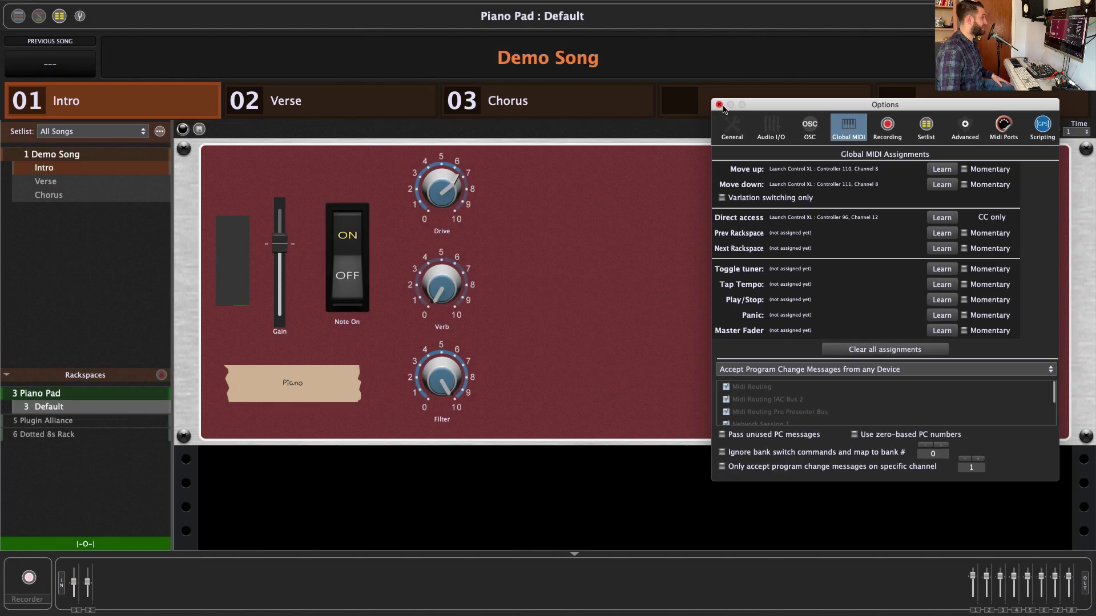
Lower the Intro part's Piano Drive to about 41
click(719, 105)
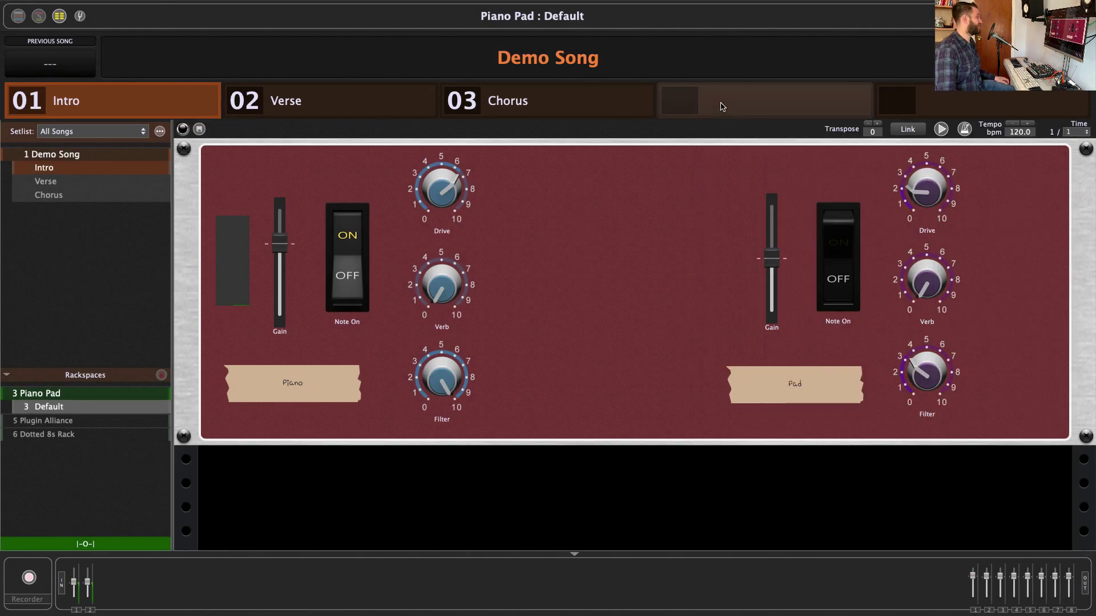
click(88, 182)
click(95, 170)
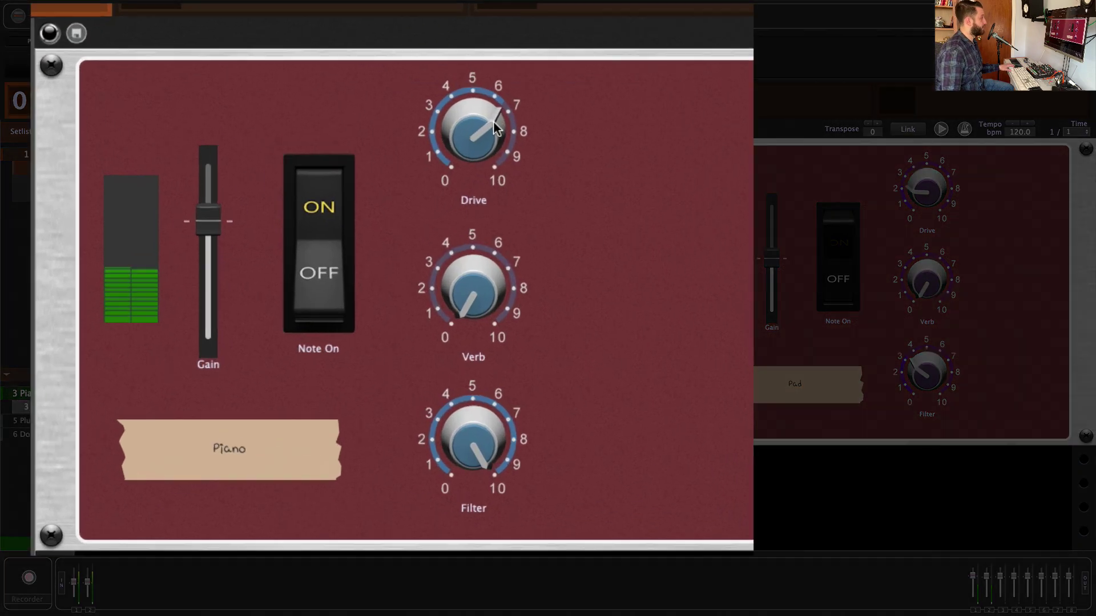
drag(455, 182, 459, 222)
drag(508, 197, 505, 204)
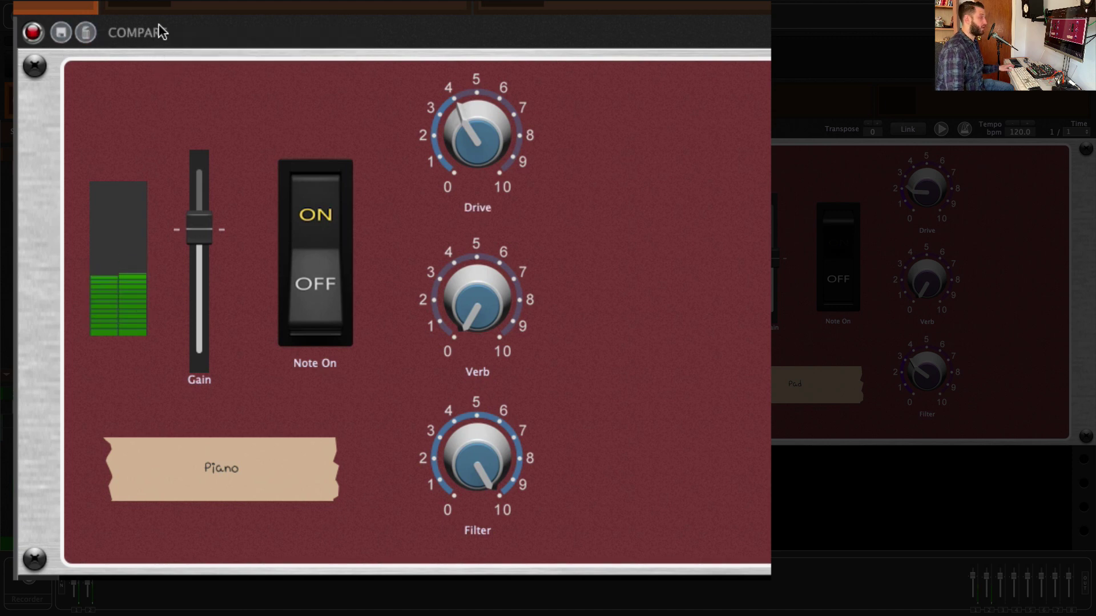
Compare with the original settings, then delete the captured snapshot and confirm
click(156, 30)
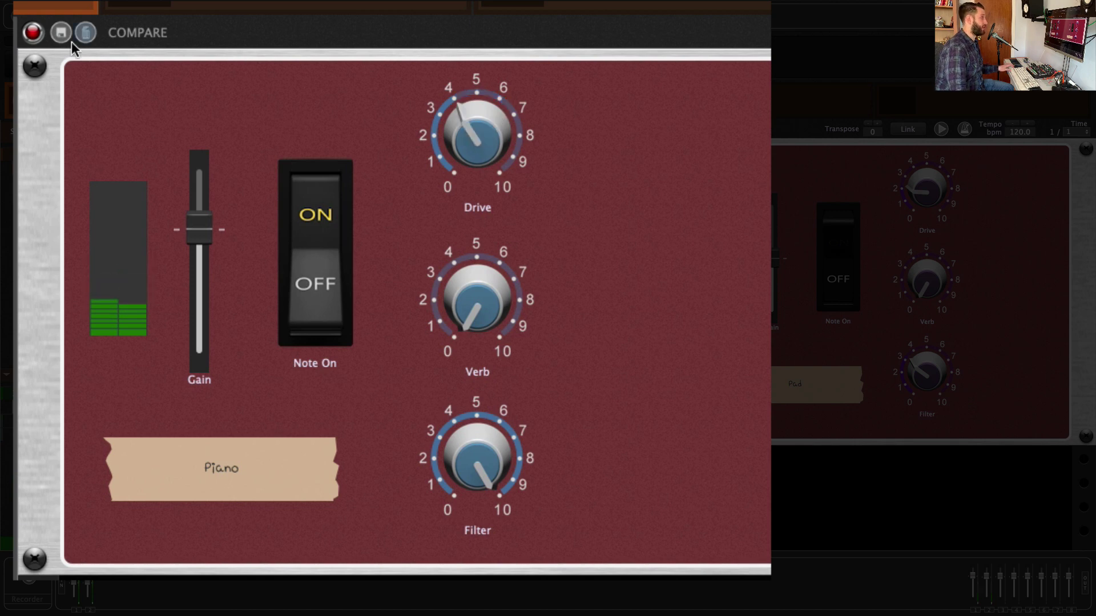
click(87, 34)
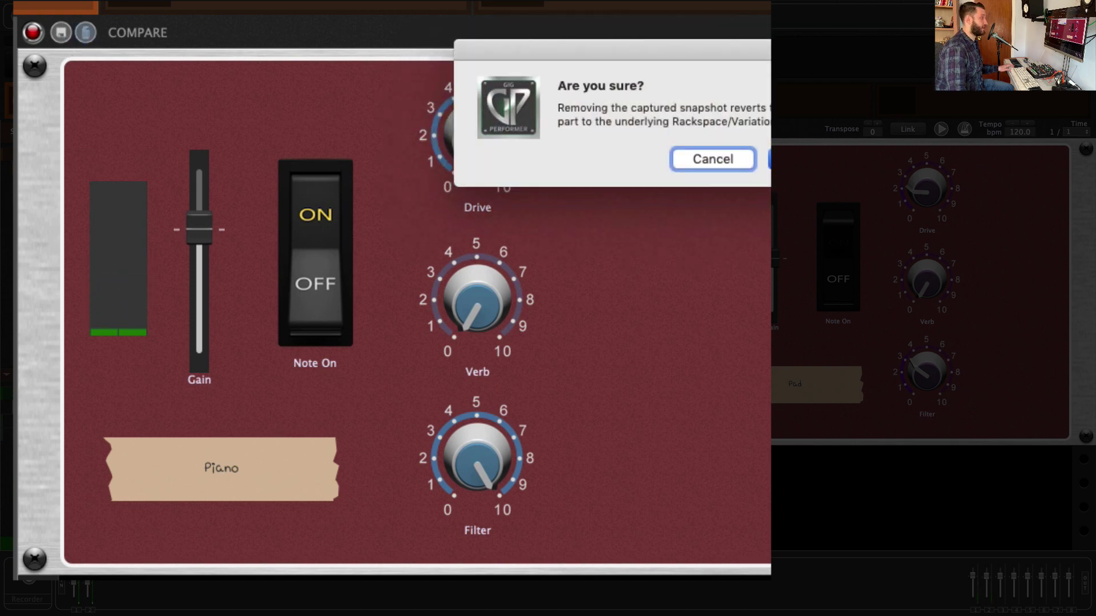
key(Return)
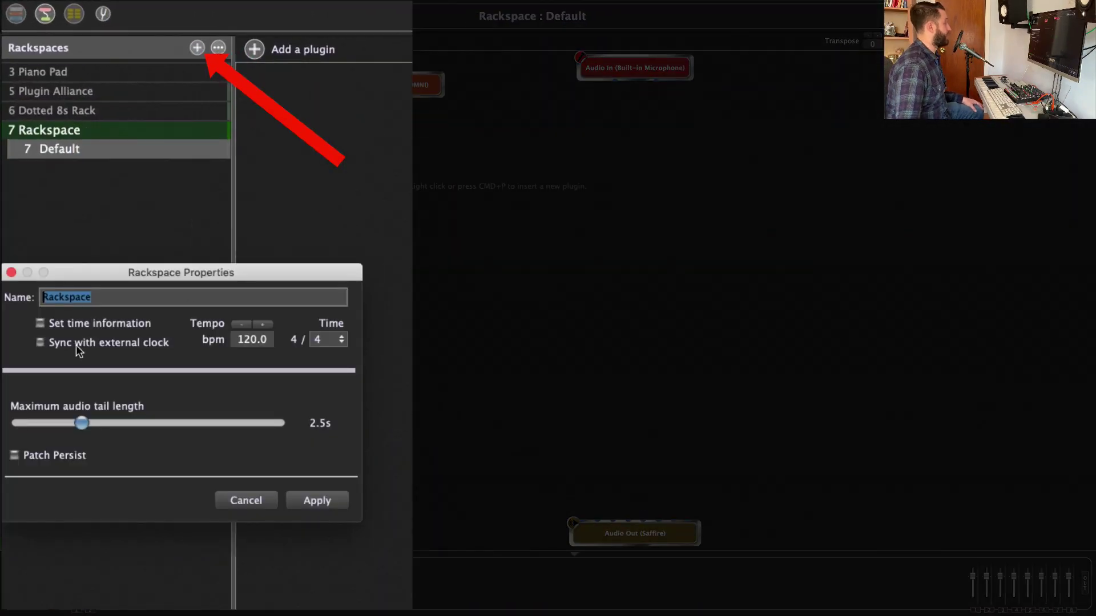
Name the rackspace 'Split Synth Lead' and insert a KeyLab 88 MIDI In block
text(Split)
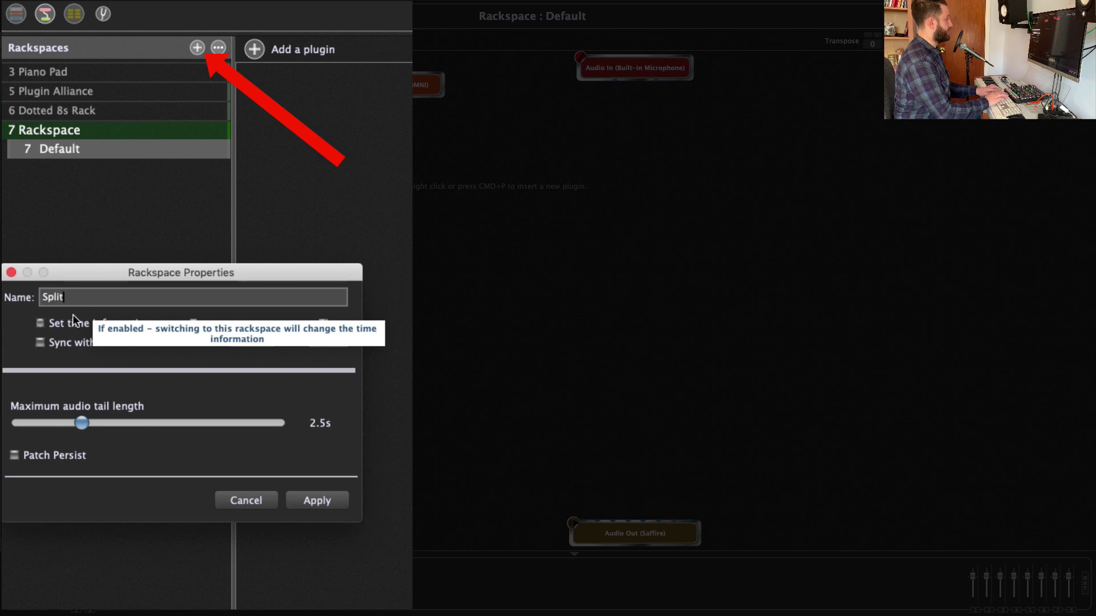
text( Synth Lead)
key(Return)
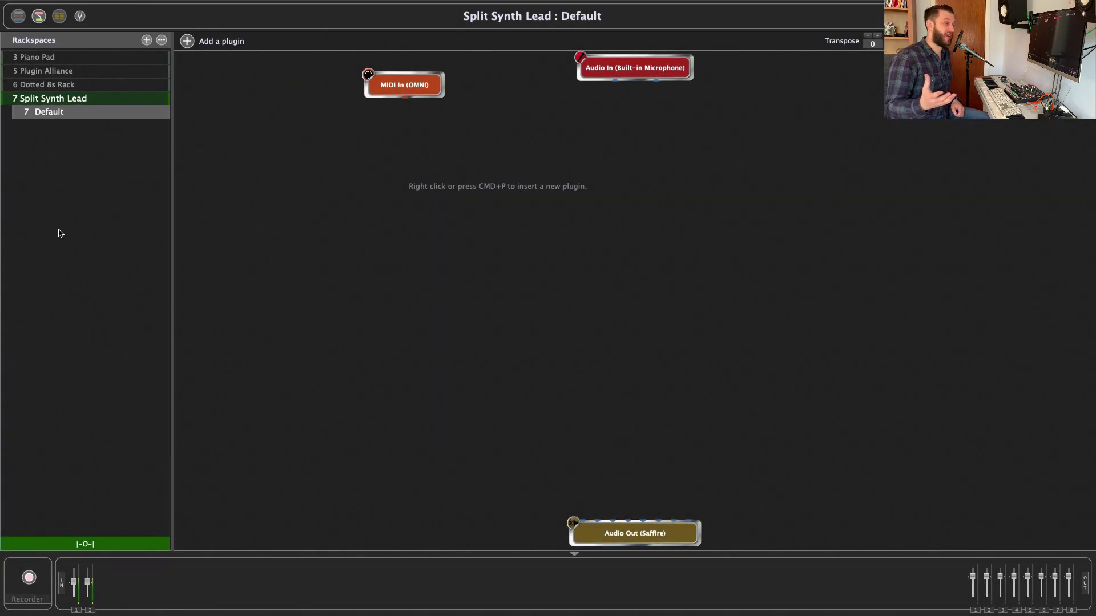
right_click(353, 212)
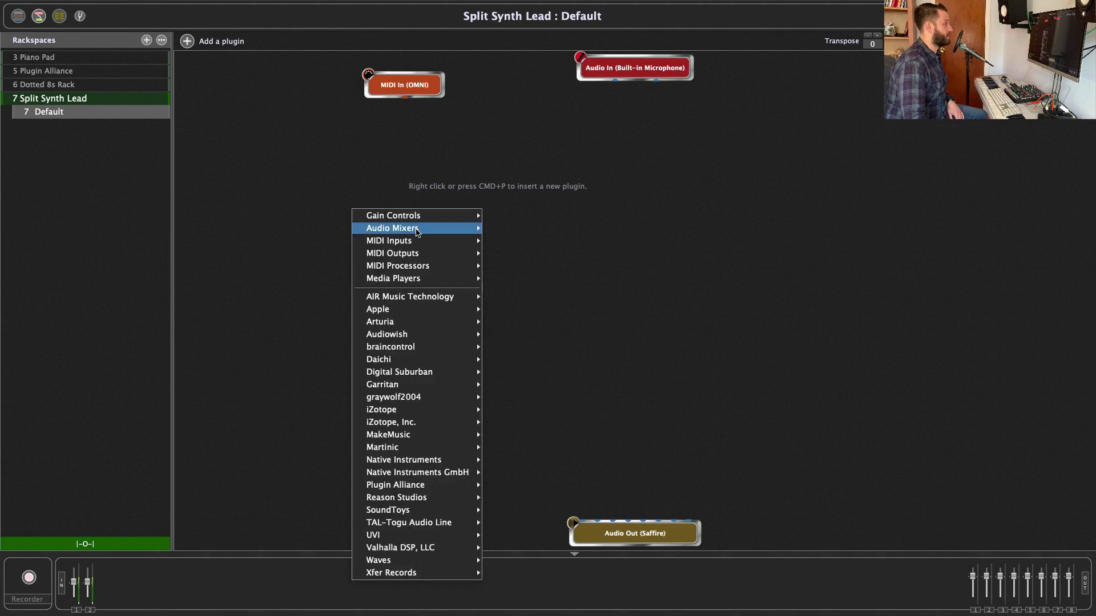
mouse_move(434, 242)
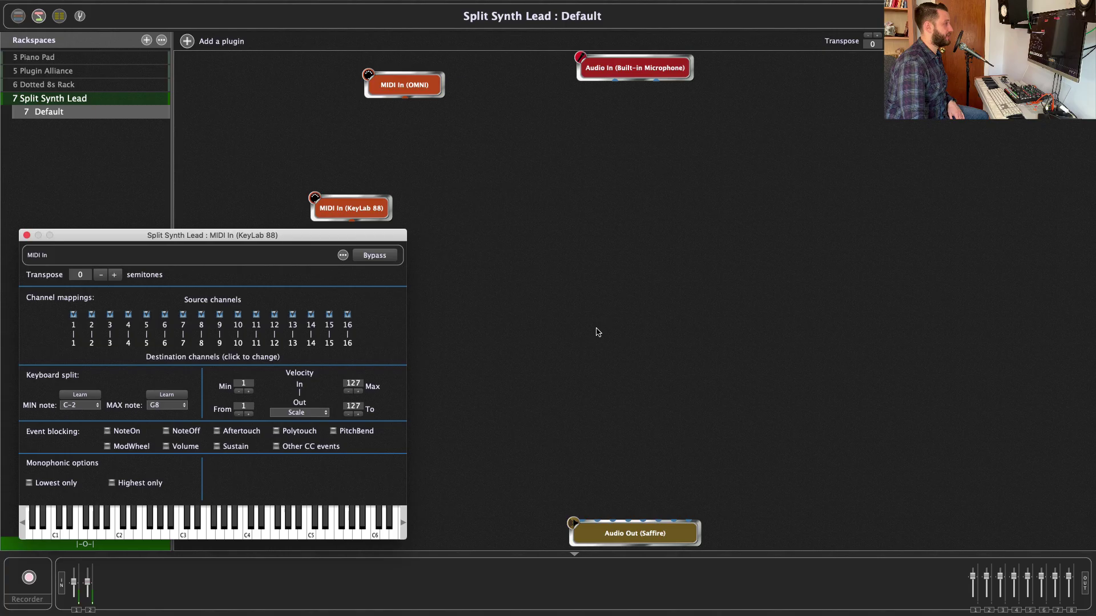
Limit the KeyLab 88 input's highest note to C2 using MAX note Learn
drag(297, 248, 318, 143)
click(144, 451)
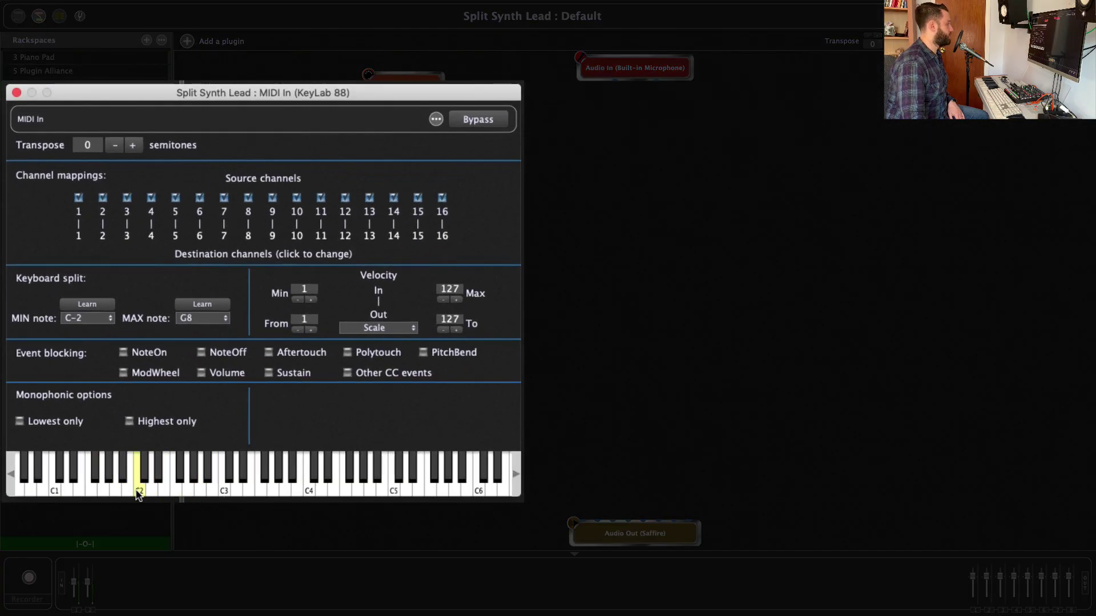
click(207, 307)
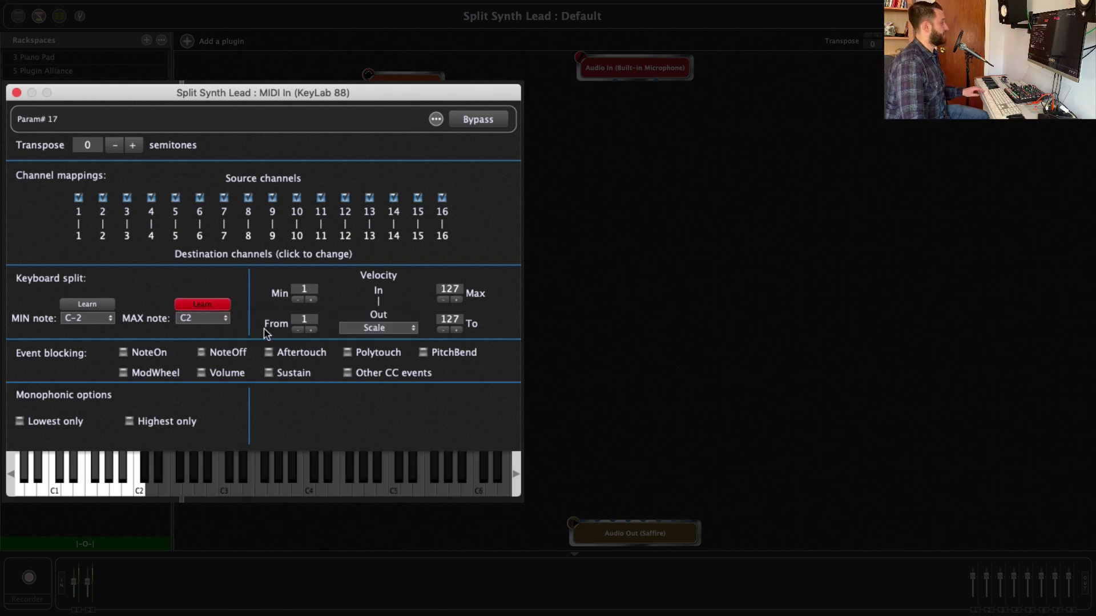
click(207, 303)
click(48, 143)
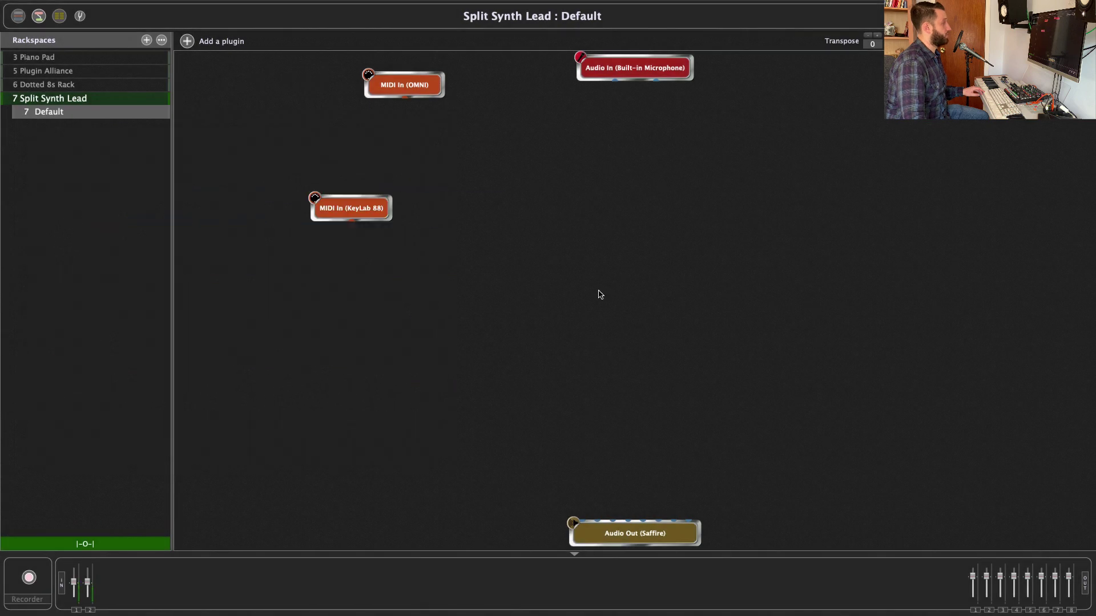
Add a second MIDI In (KeyLab 88) block to the wiring
right_click(599, 293)
mouse_move(537, 280)
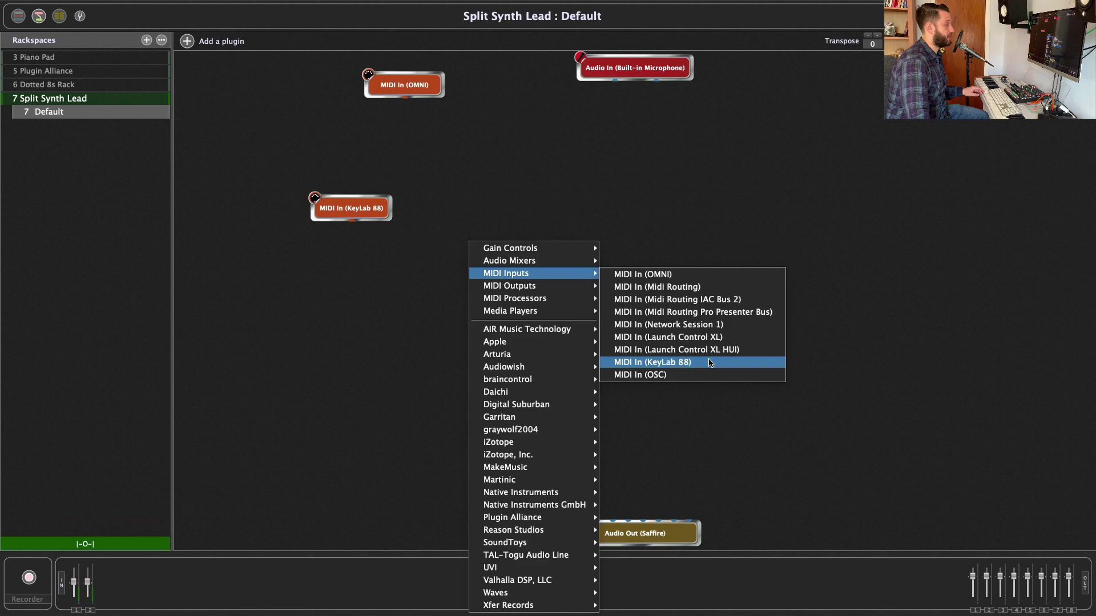
click(710, 362)
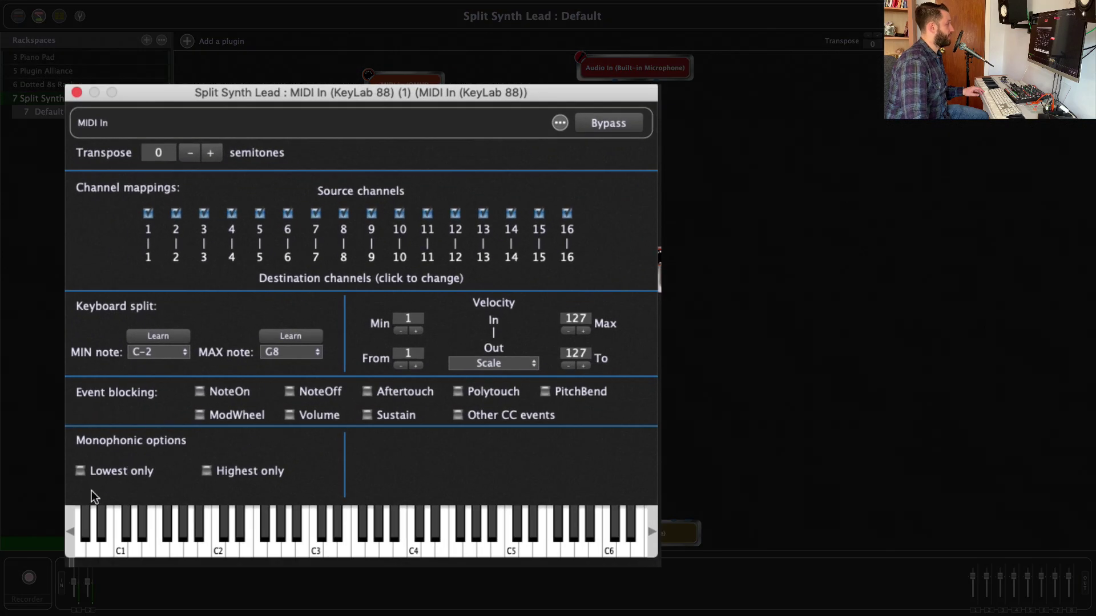
Set its lowest note to C#2 with monophonic mode, and move both KeyLab inputs higher
click(105, 471)
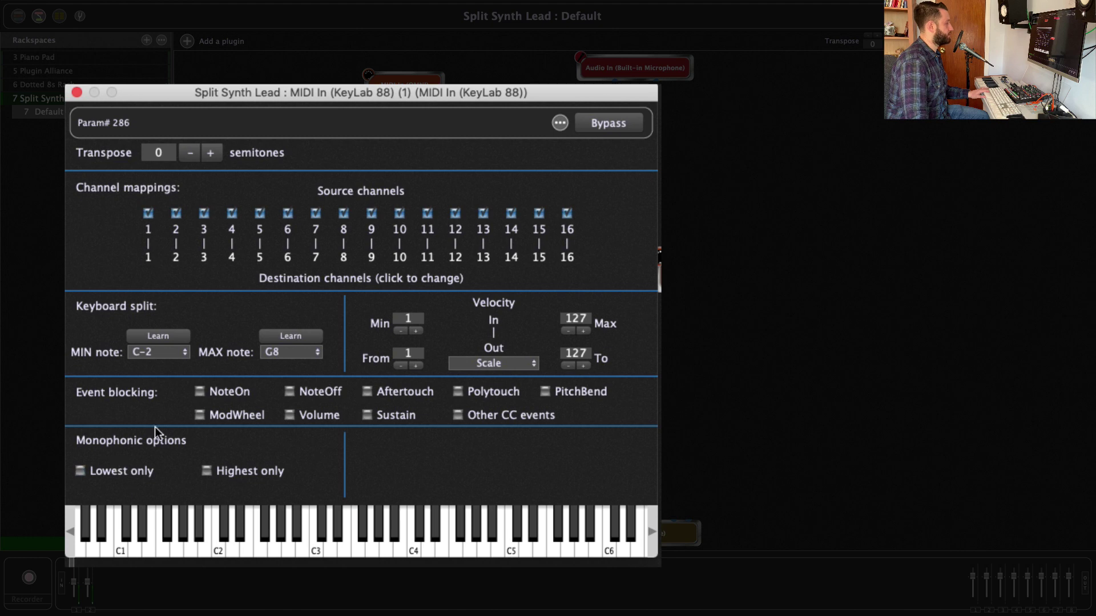
click(164, 340)
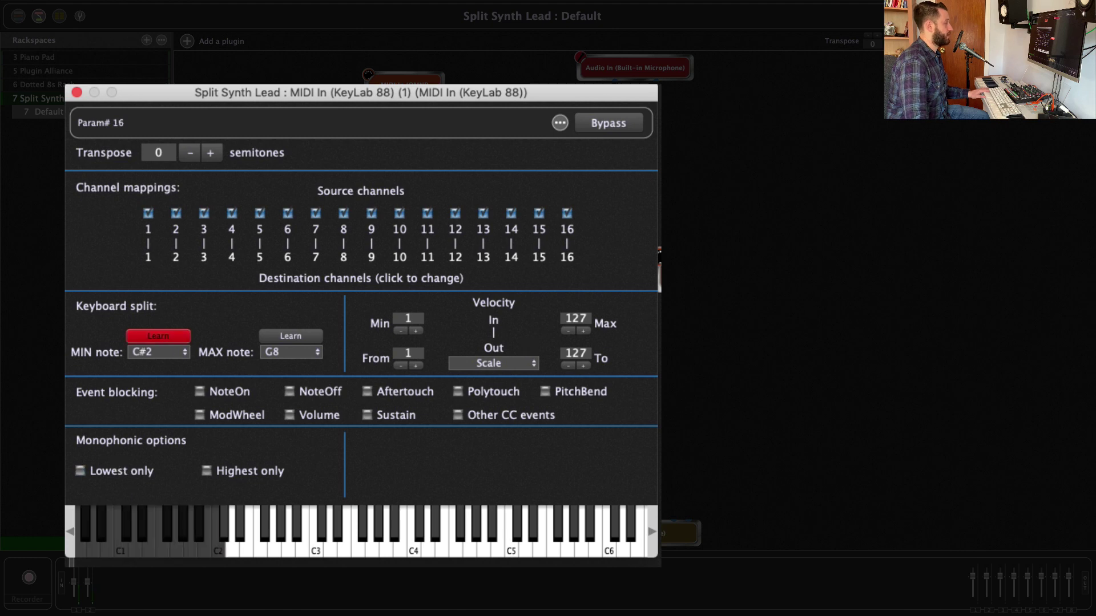
click(77, 93)
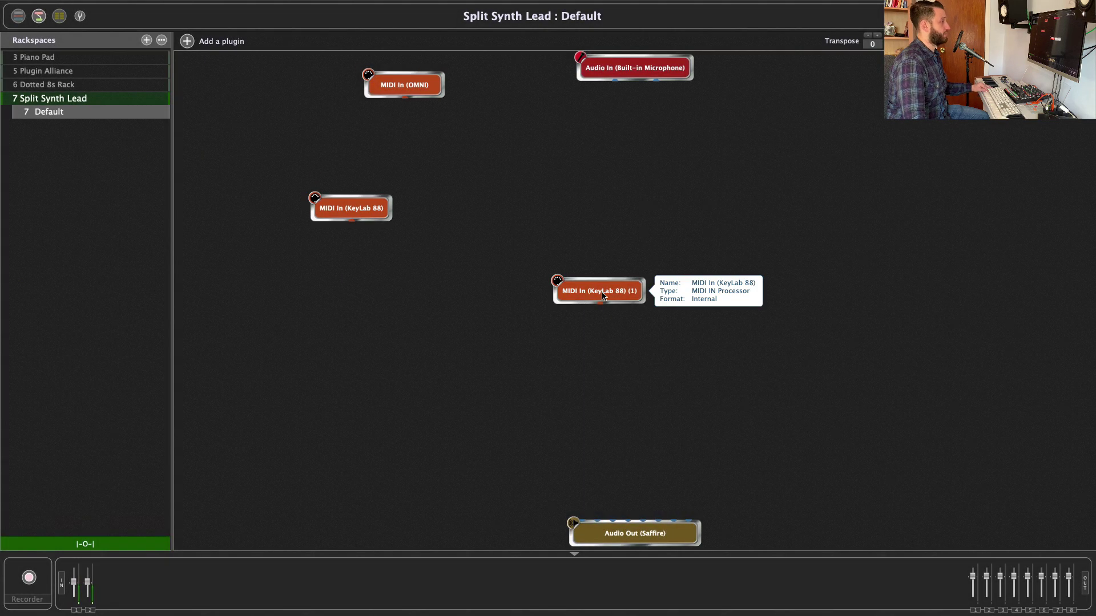
drag(594, 289, 654, 154)
drag(365, 216, 374, 152)
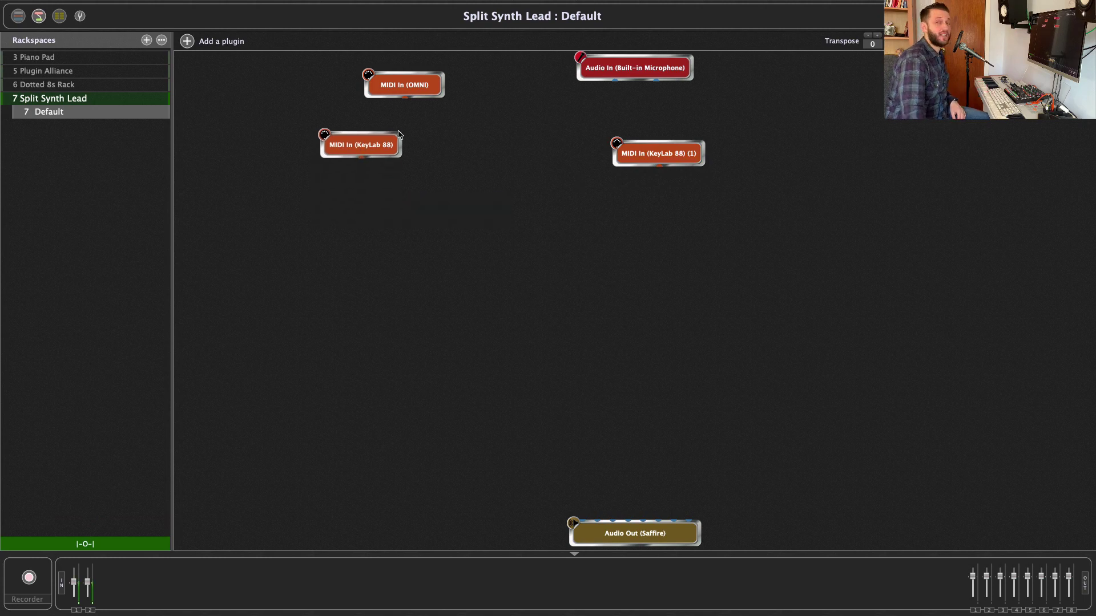
Insert a Reason Rack Plugin (VST3) loaded with Radical Piano
right_click(370, 246)
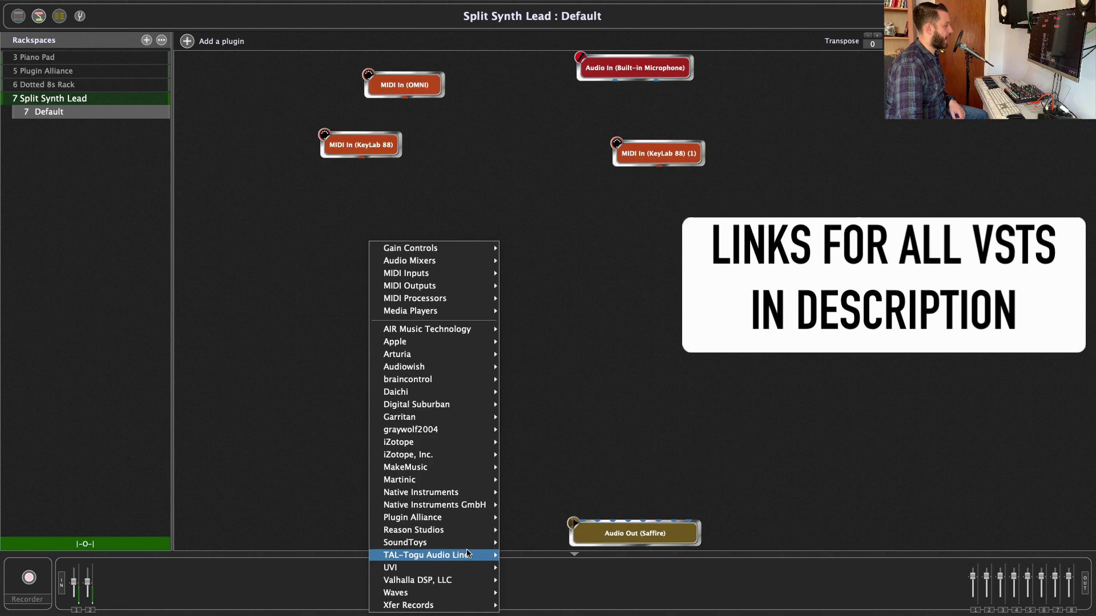
mouse_move(455, 531)
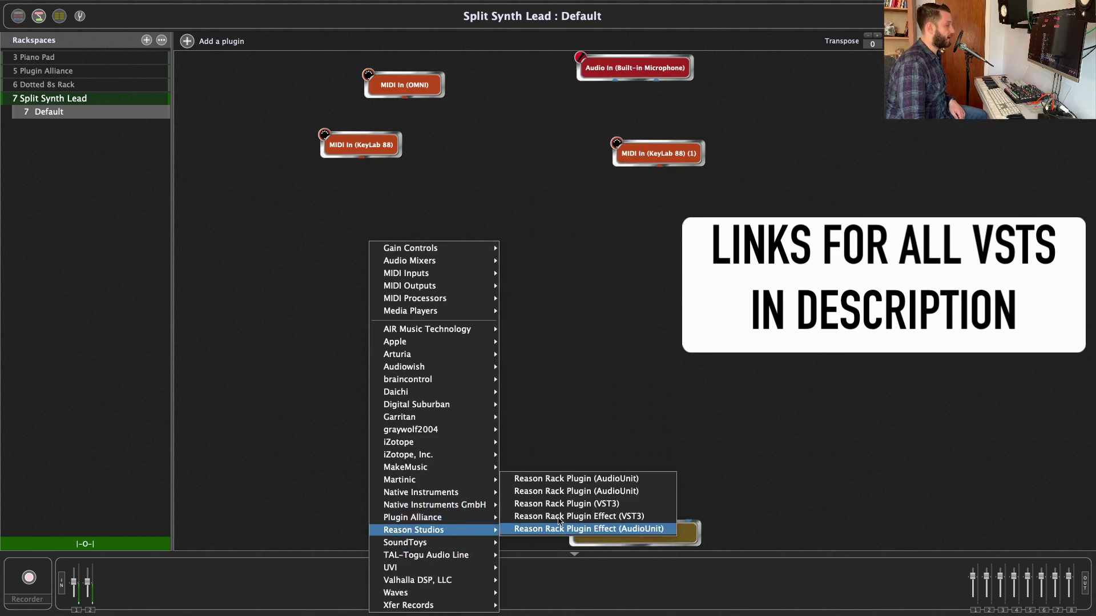
click(575, 502)
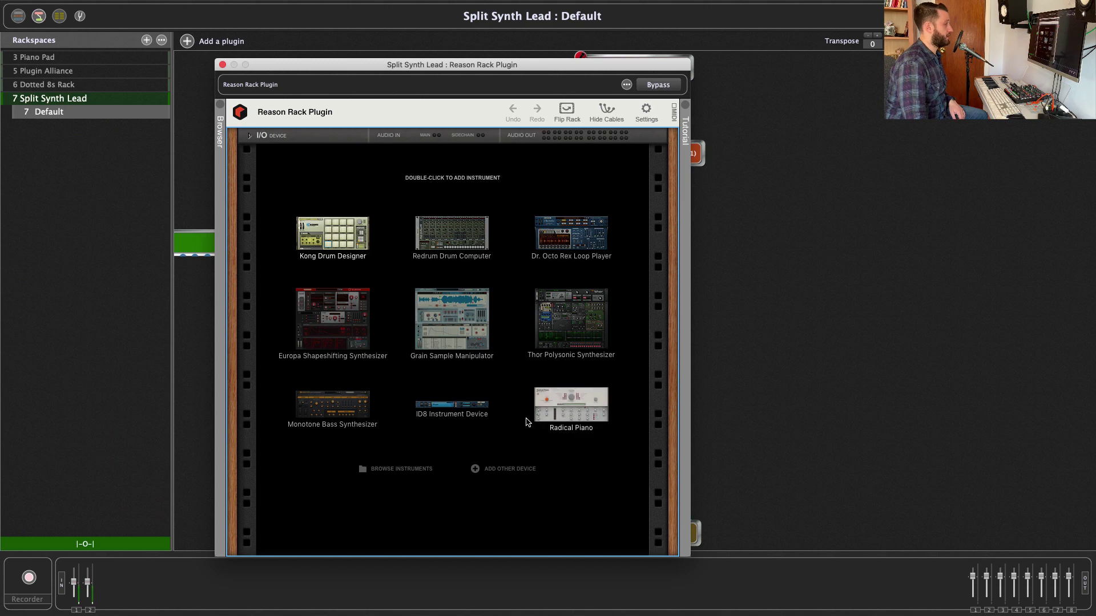
double_click(554, 420)
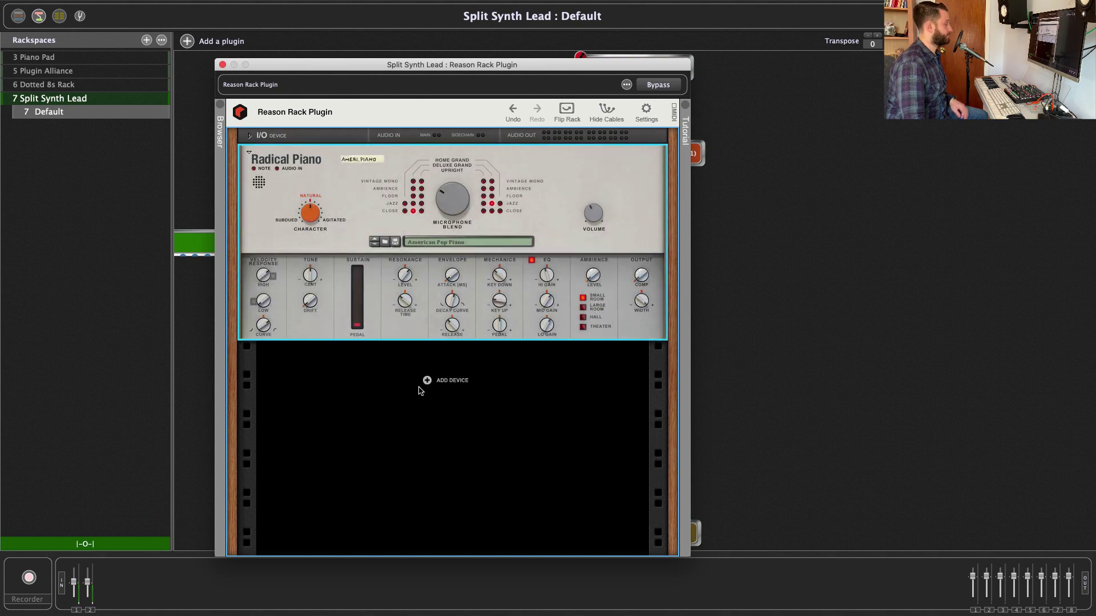
click(222, 67)
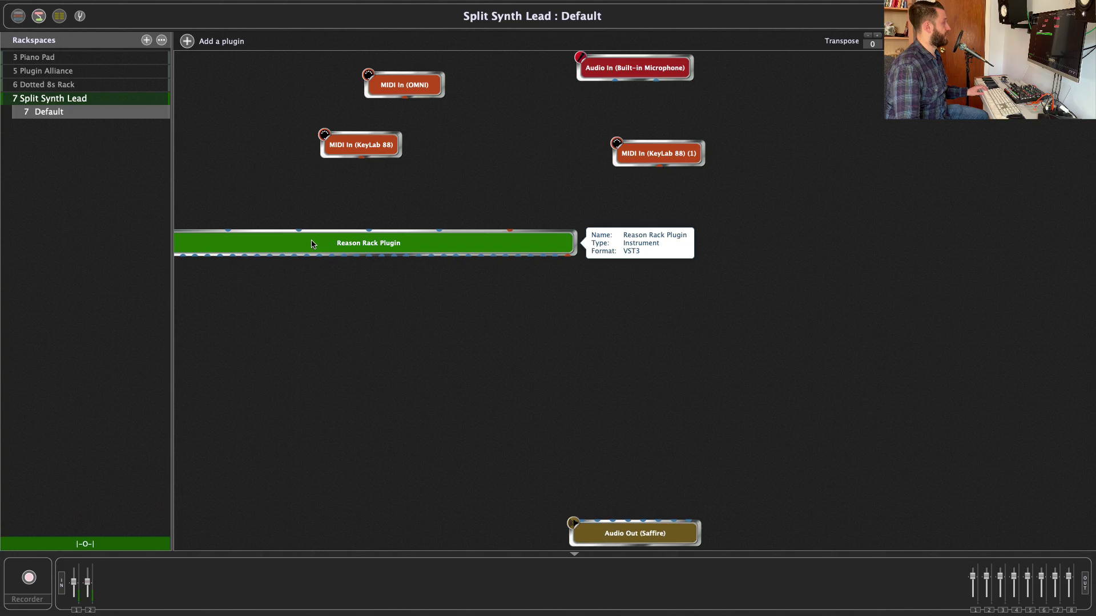
Wire the first KeyLab 88 input into the Reason Rack Plugin and its audio to Audio Out (Saffire)
drag(573, 243, 697, 242)
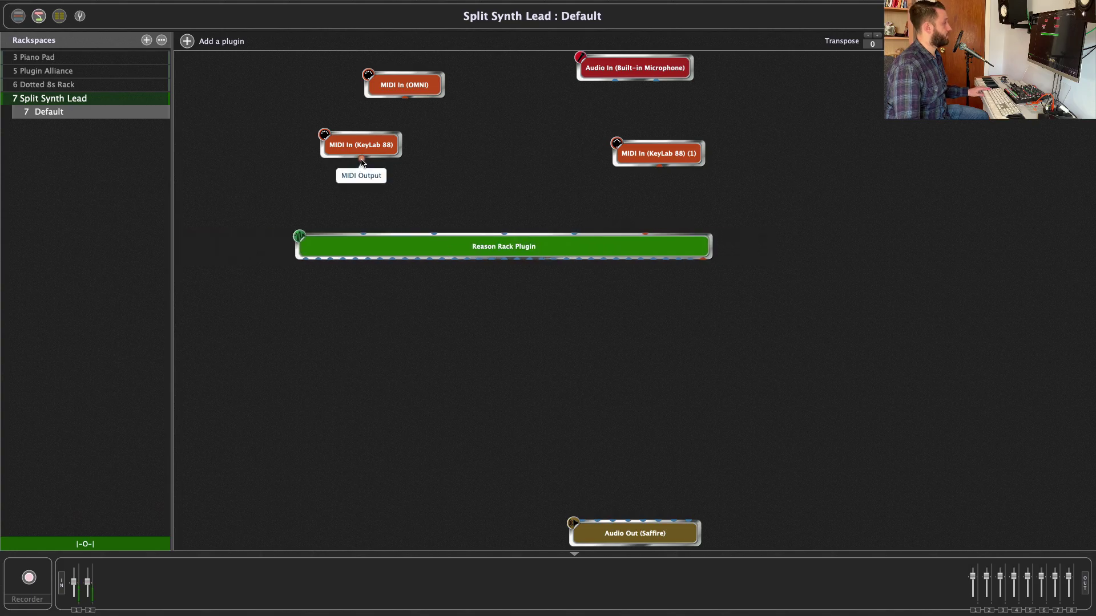
drag(362, 158, 537, 252)
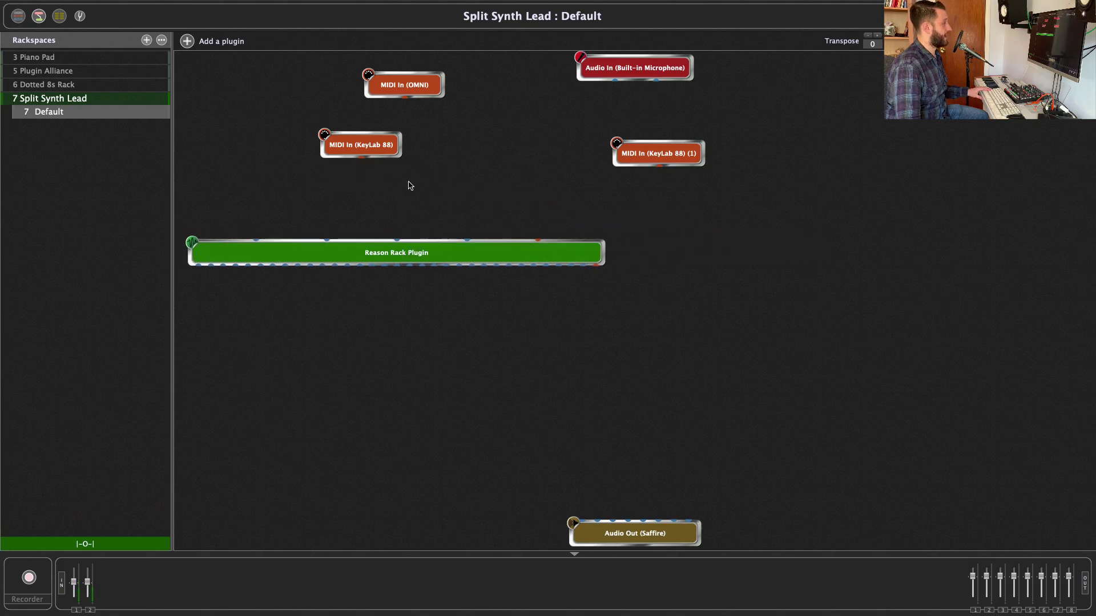
drag(363, 160, 537, 239)
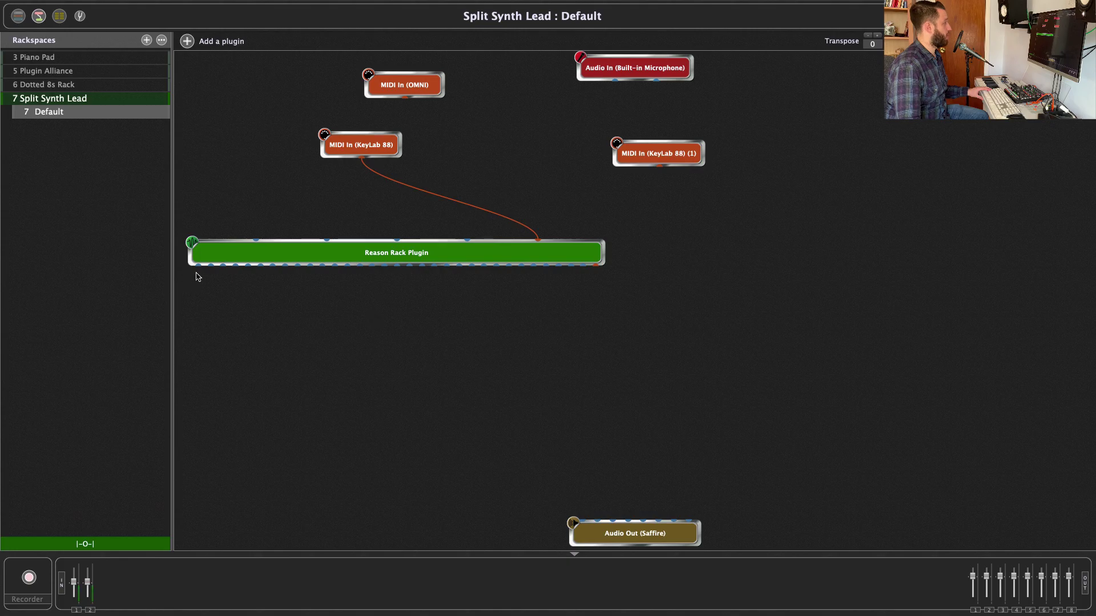
drag(198, 266, 583, 520)
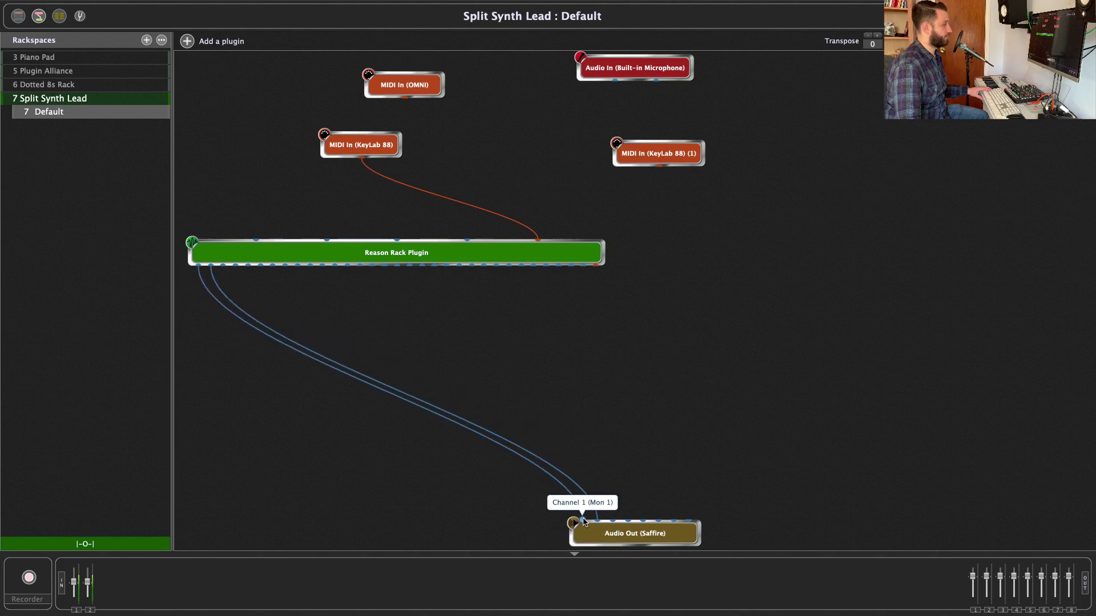
drag(661, 539, 601, 463)
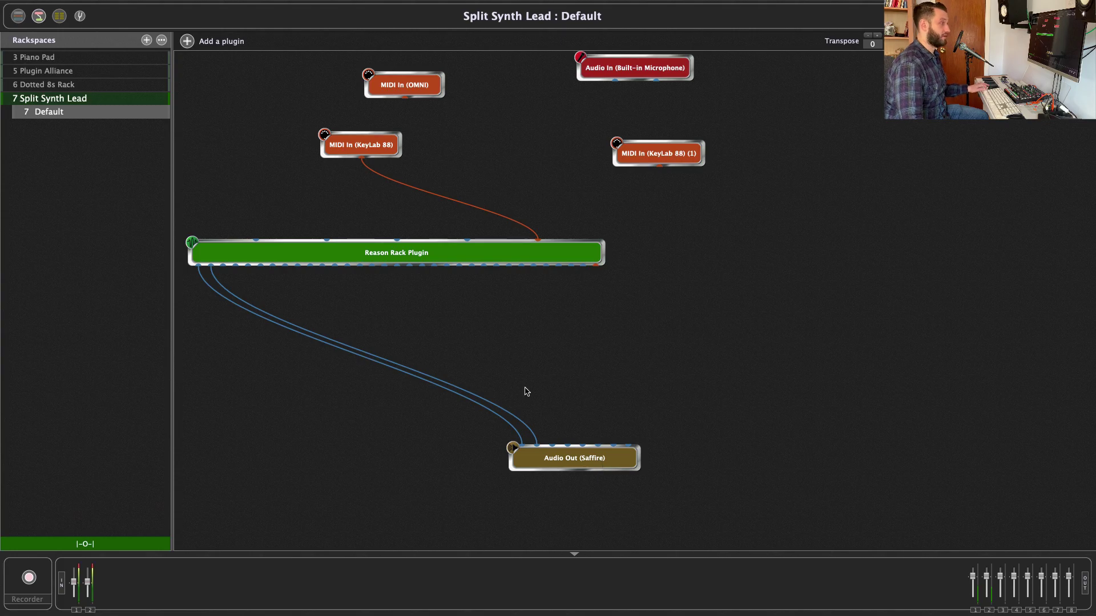
drag(515, 258, 458, 263)
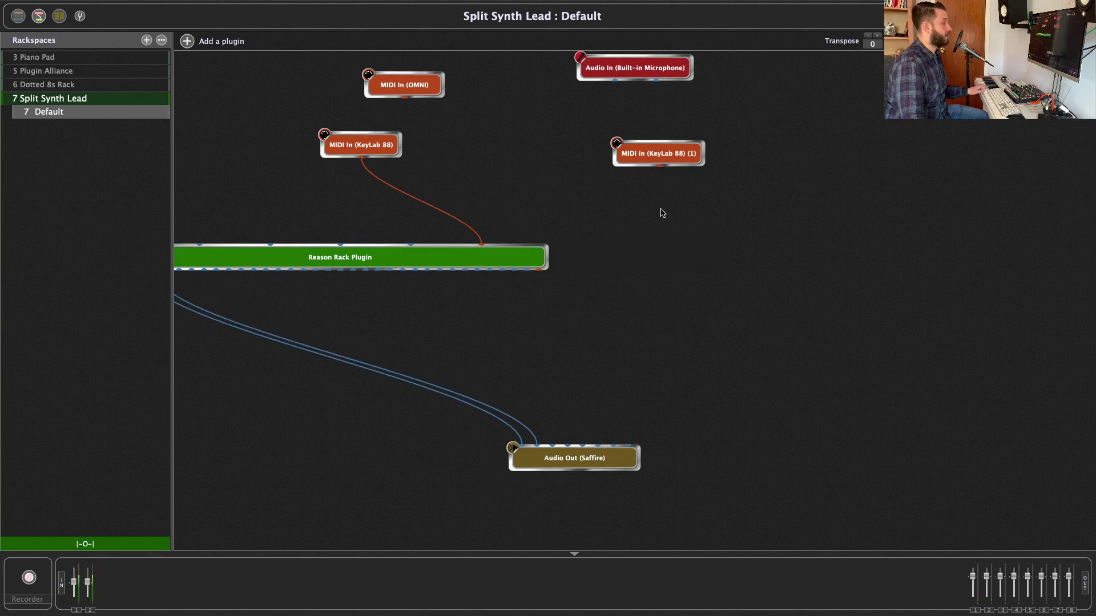
Add a second Reason Rack Plugin with Thor loaded on the Gangsta Lead 3 patch
right_click(705, 251)
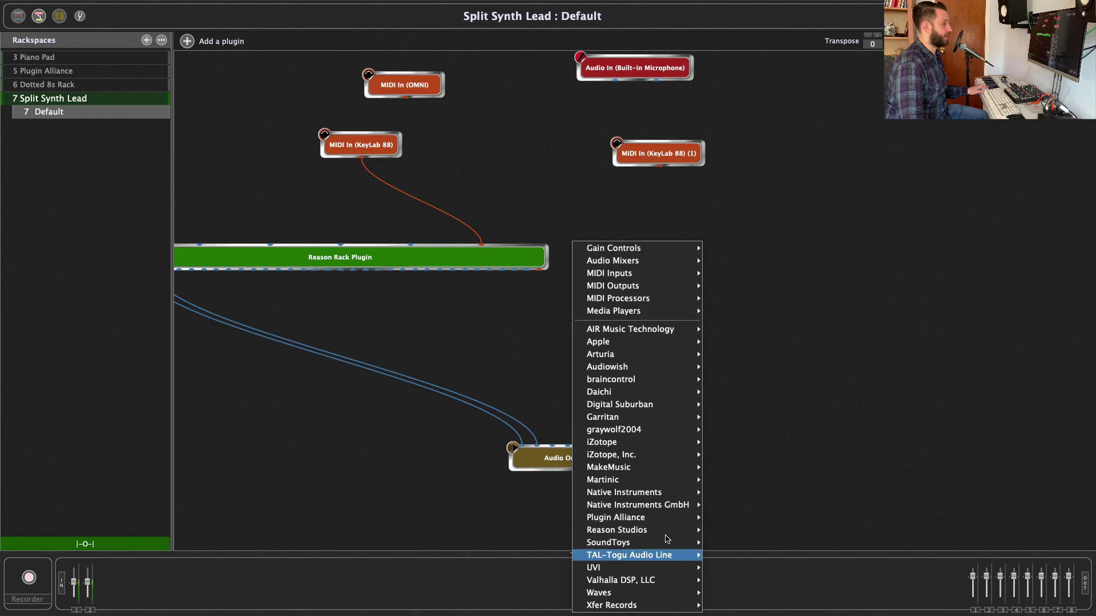
mouse_move(665, 543)
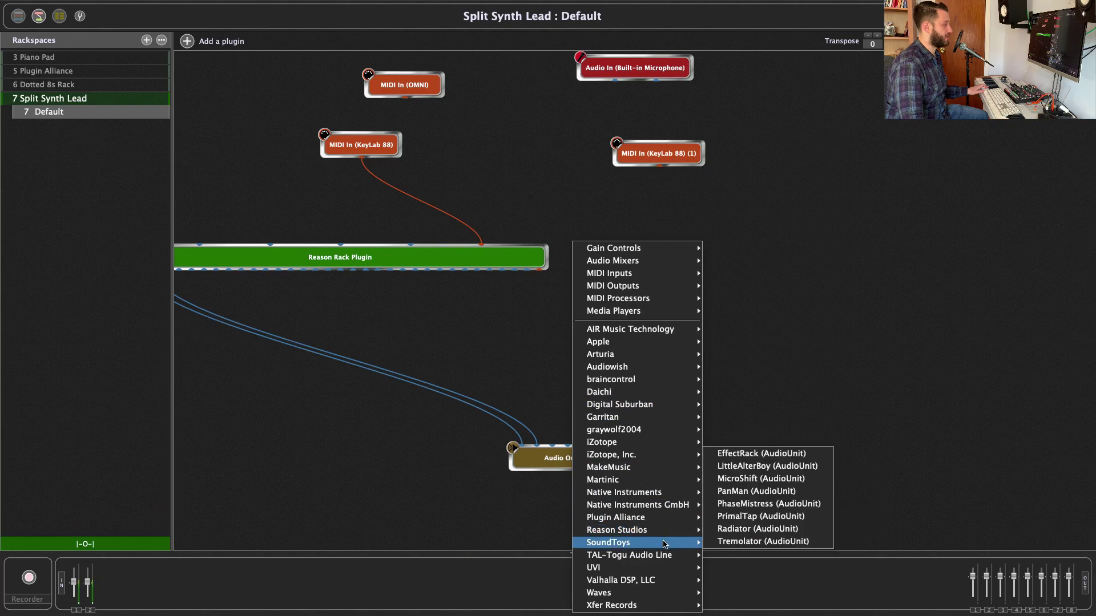
click(794, 505)
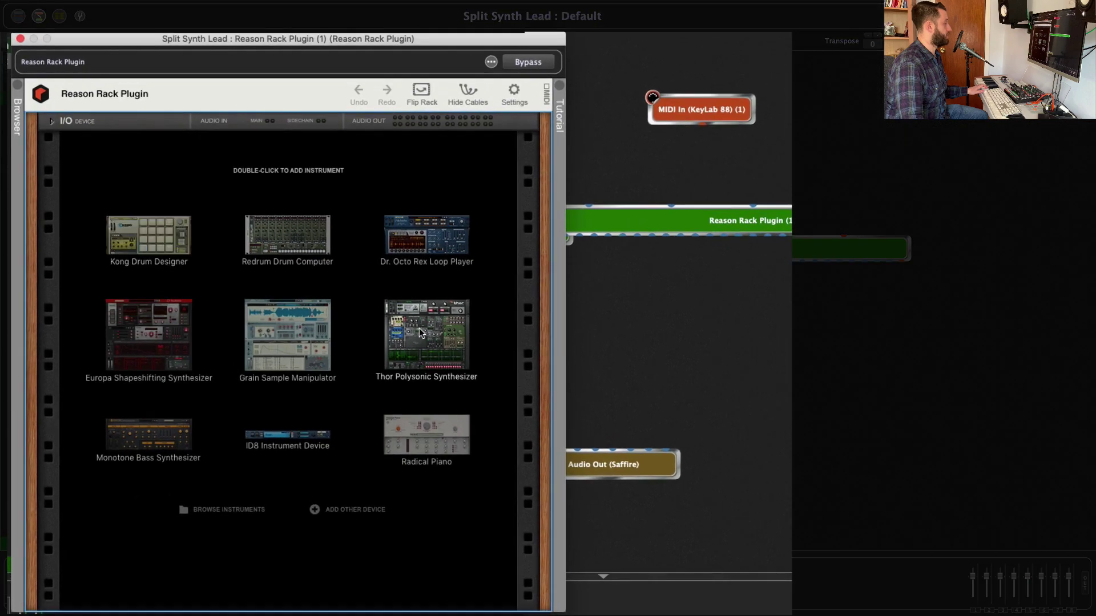
double_click(420, 333)
click(176, 147)
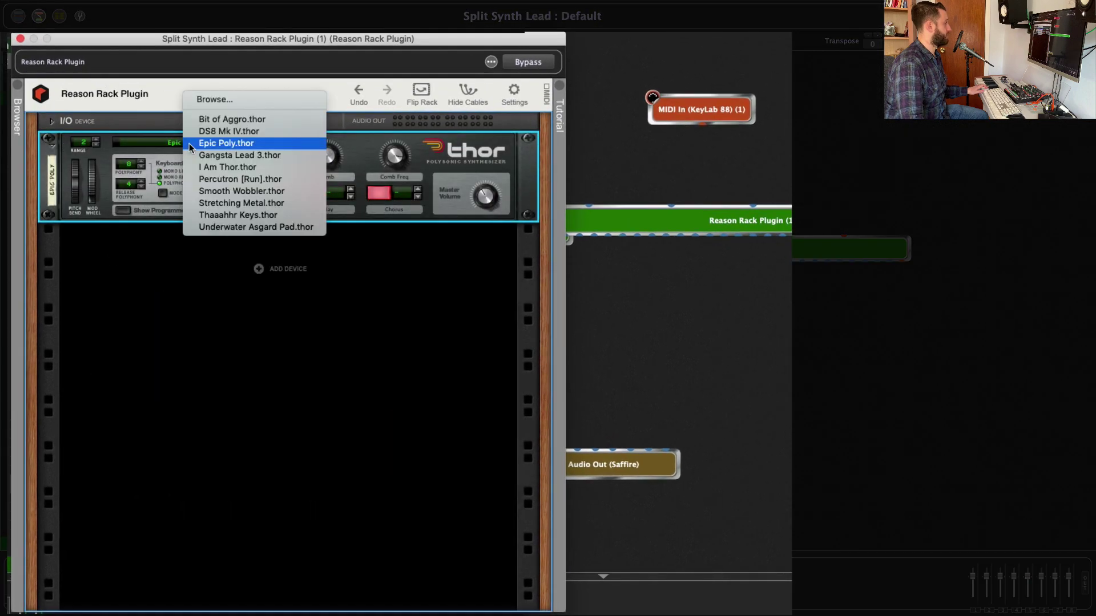
click(331, 176)
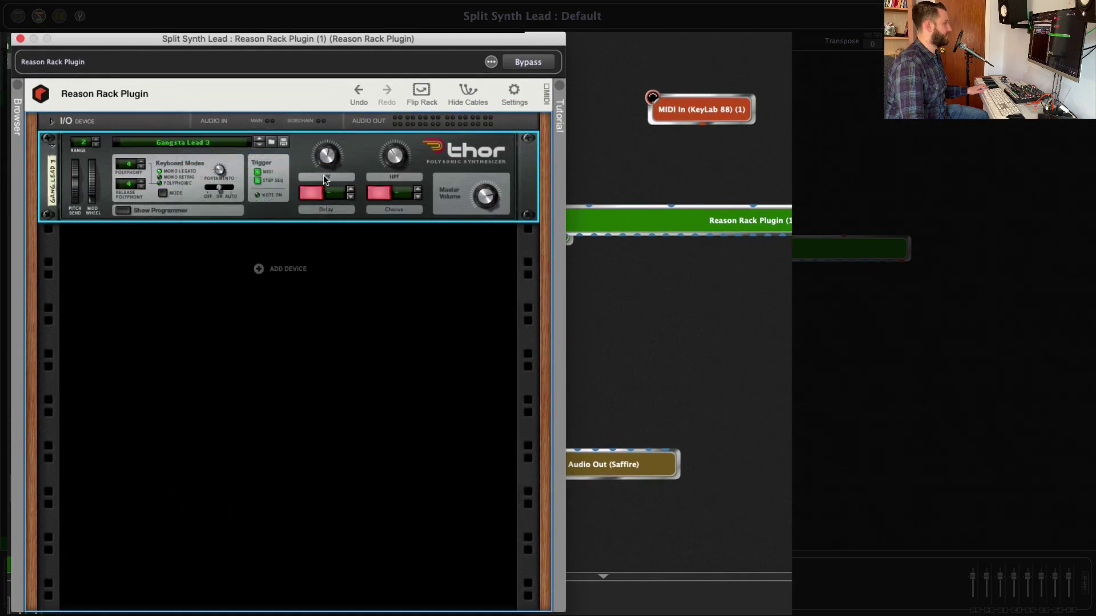
click(327, 163)
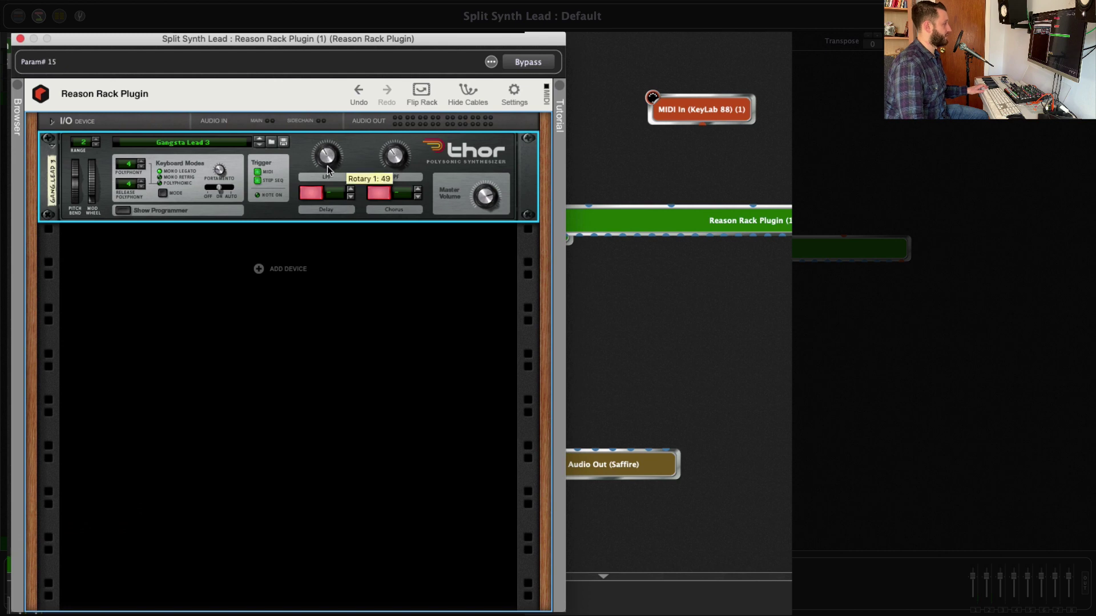
Add a Sweeper effect below Thor and shape its envelope into a looping peak
click(17, 98)
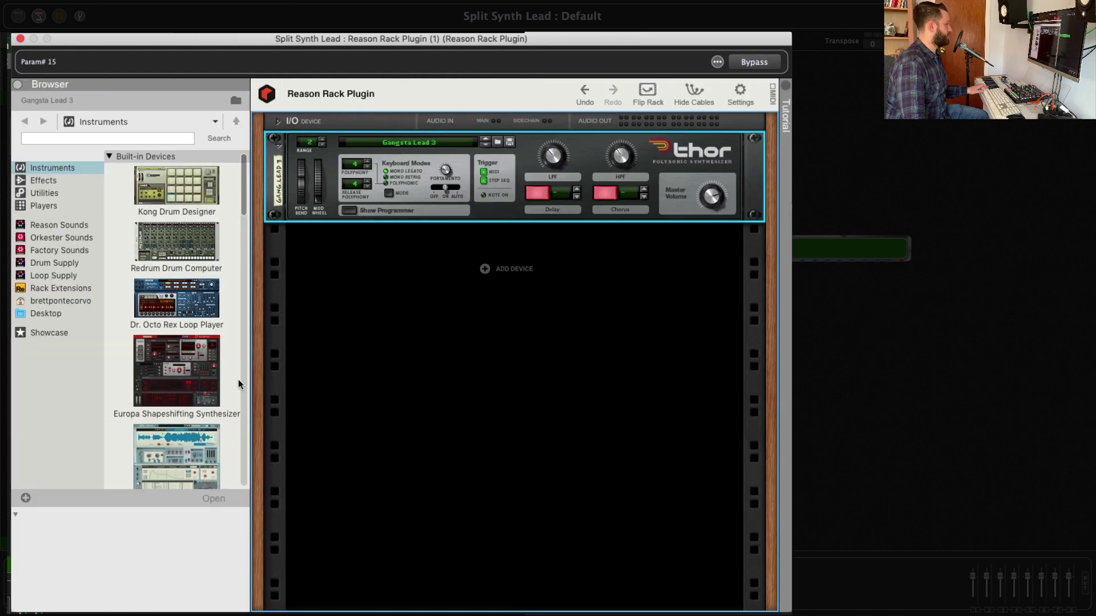
click(49, 180)
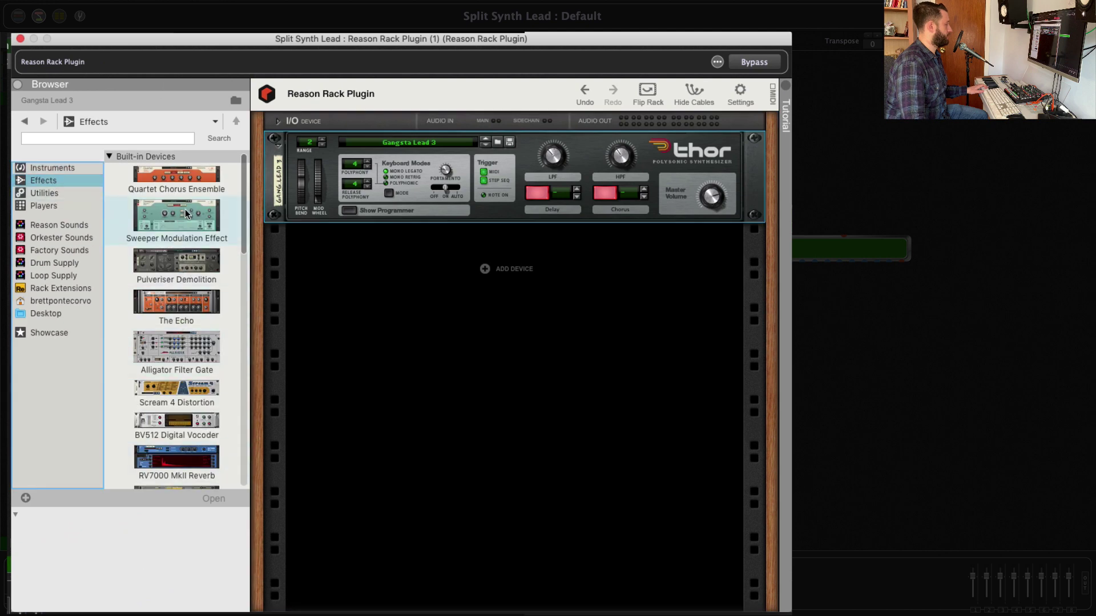
drag(183, 212, 541, 409)
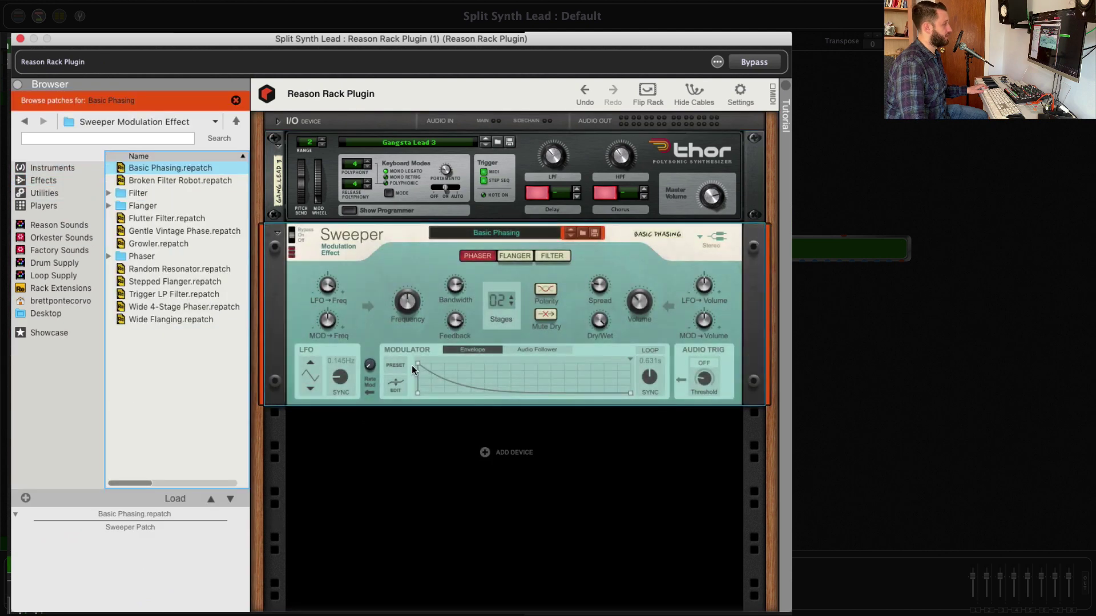
drag(417, 364, 533, 409)
click(525, 370)
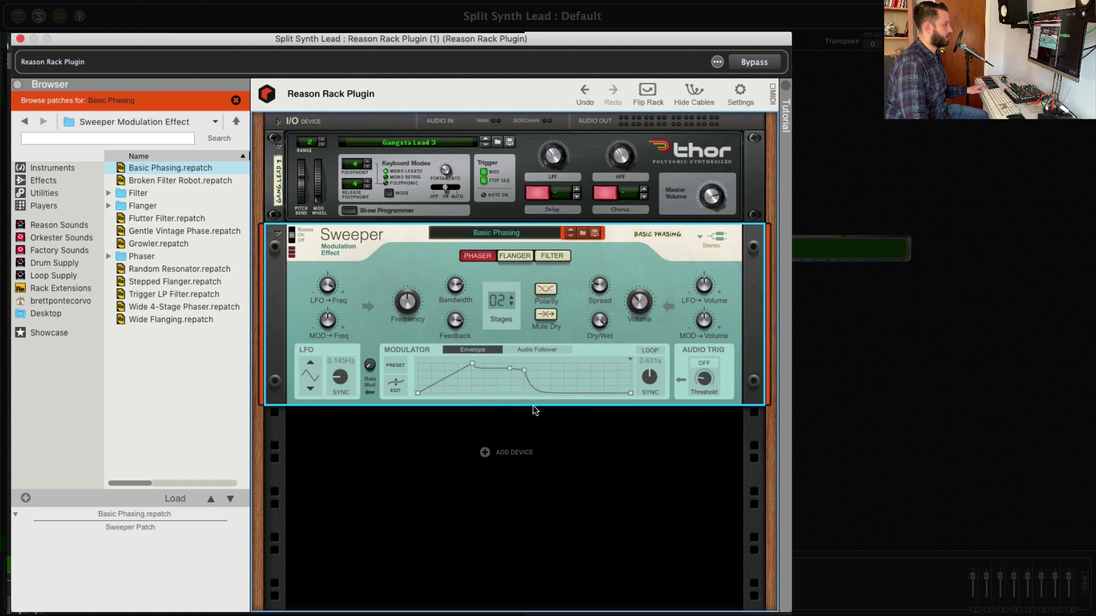
click(659, 353)
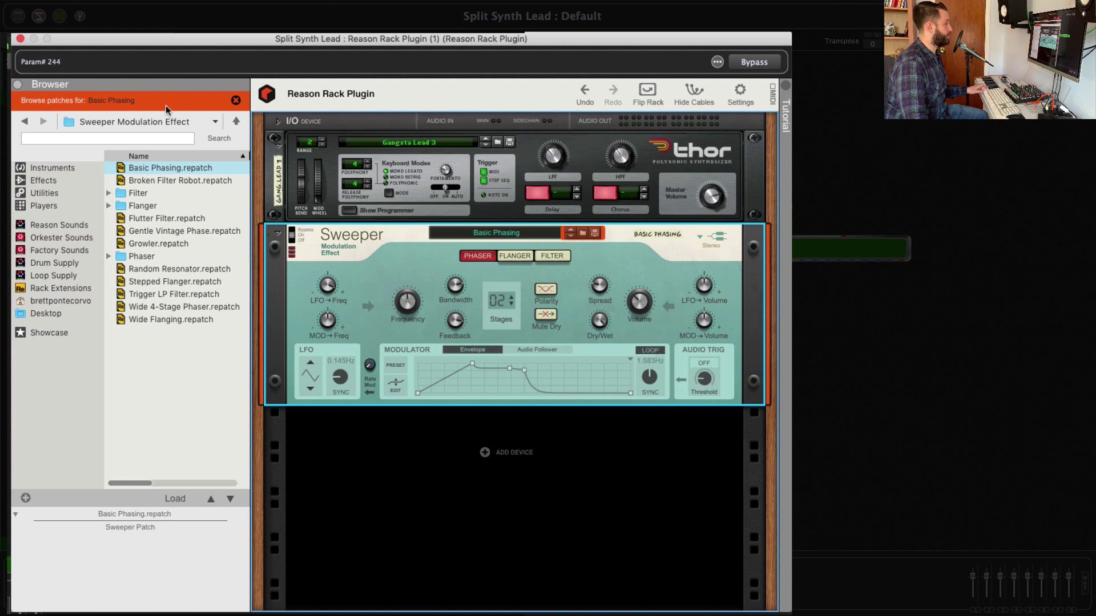
click(20, 38)
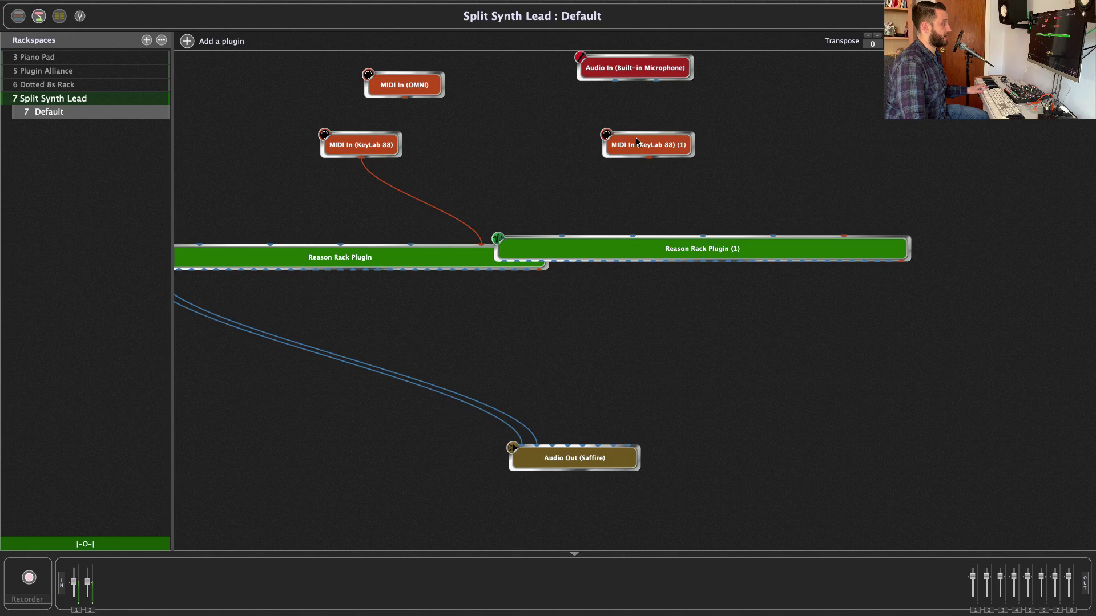
Wire MIDI In (KeyLab 88) (1) into Reason Rack Plugin (1), outputs to Audio Out channels 1 and 2
drag(670, 253, 754, 225)
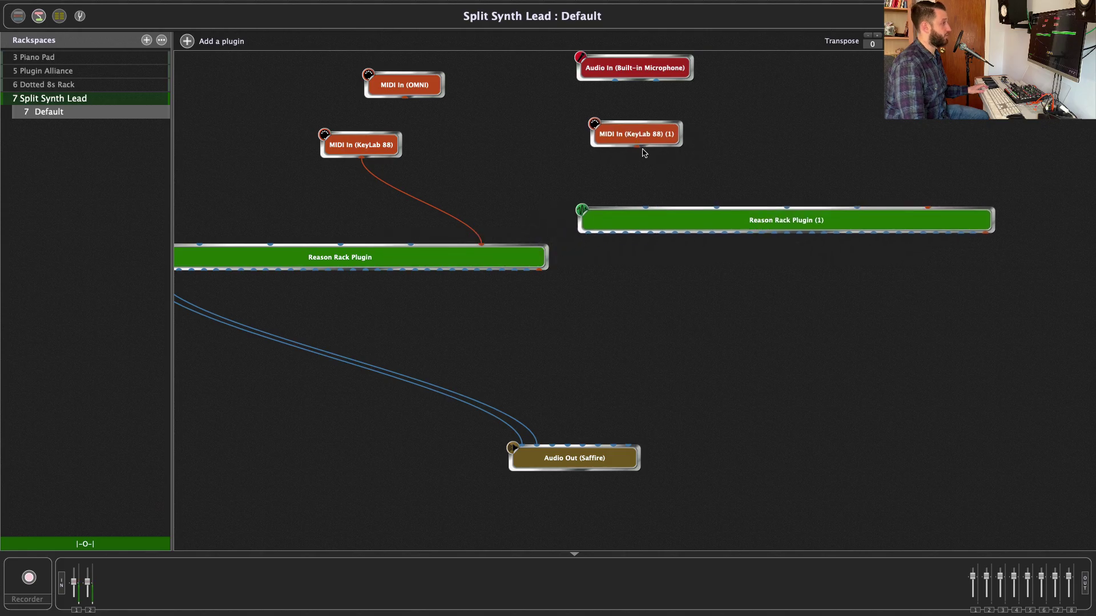
drag(644, 153, 928, 207)
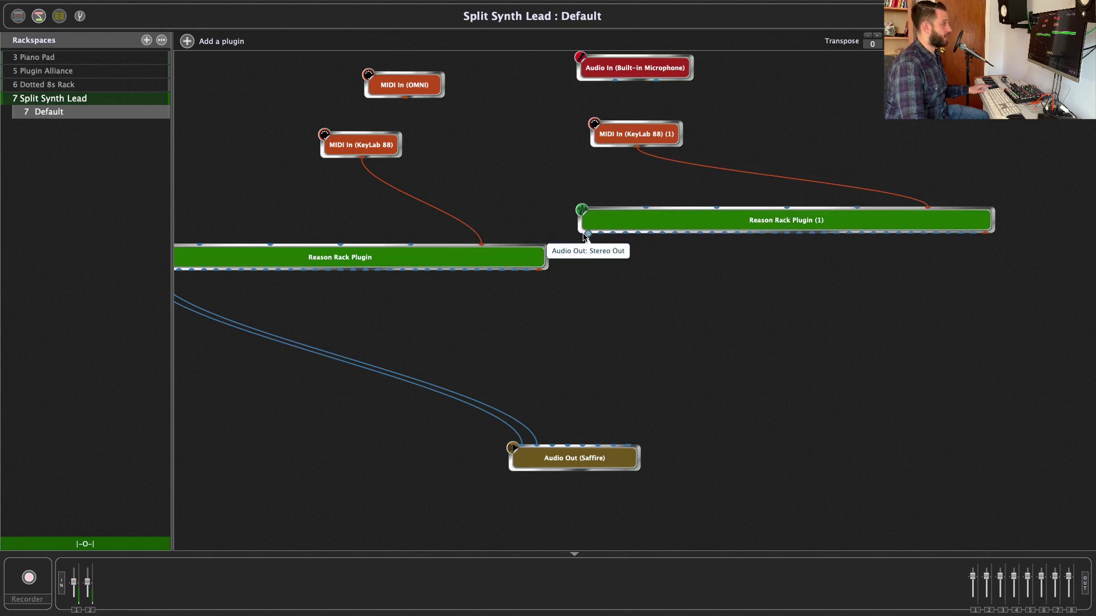
drag(589, 236, 524, 446)
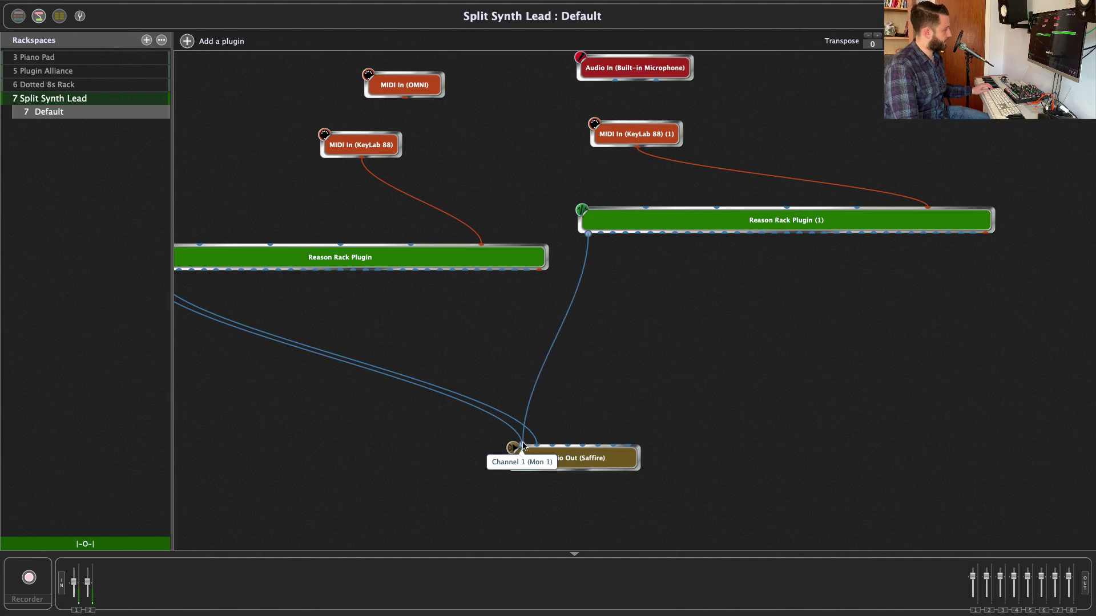
drag(600, 234, 537, 446)
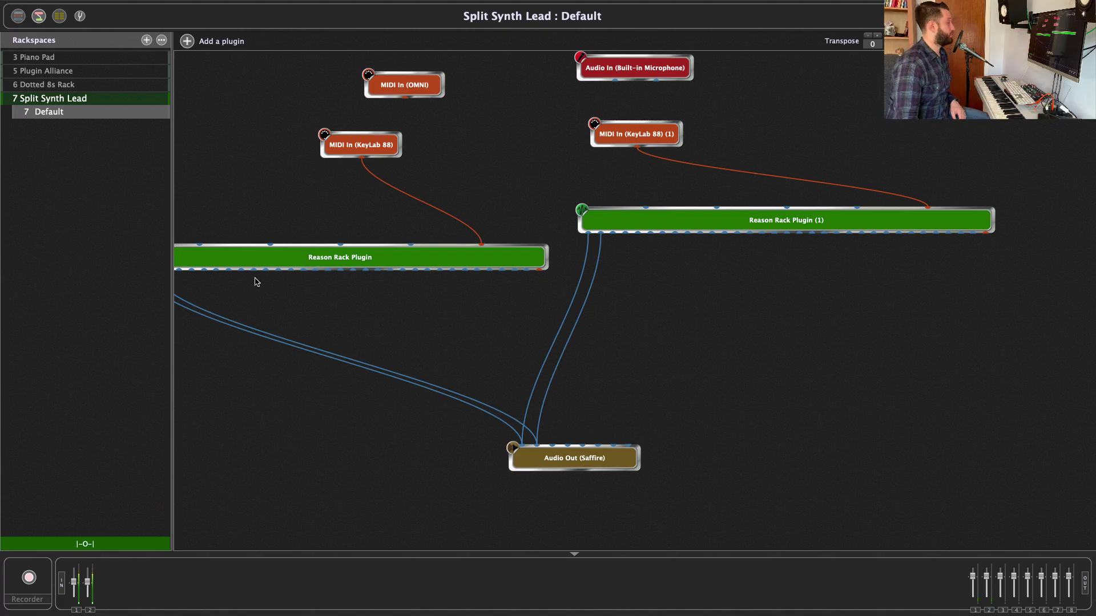
drag(420, 255, 465, 246)
Set the lower MIDI In (KeyLab 88) Transpose to 24 semitones
double_click(378, 147)
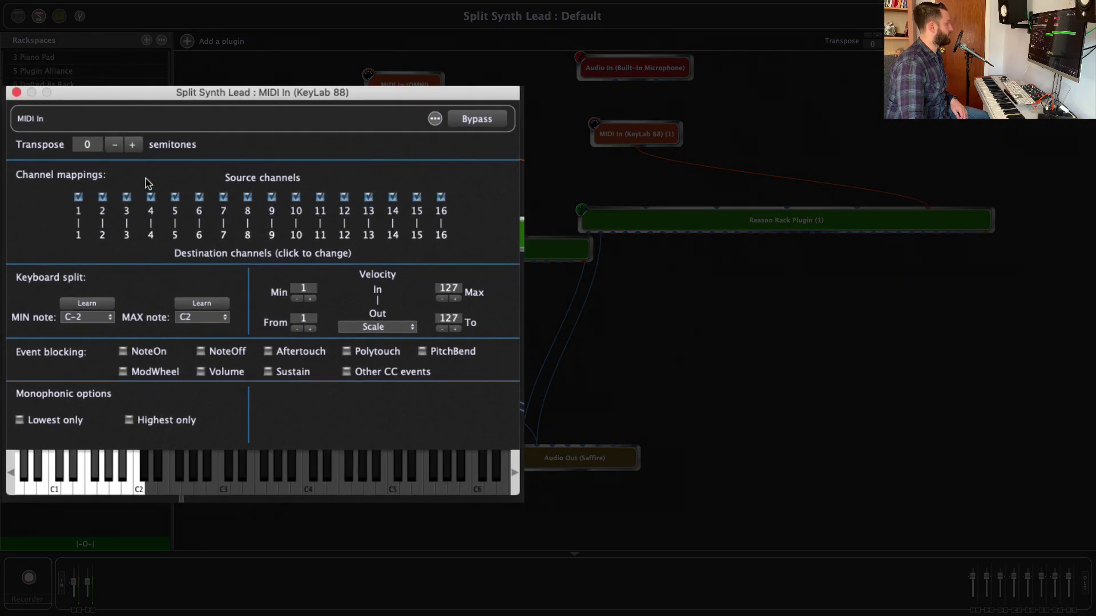
click(88, 144)
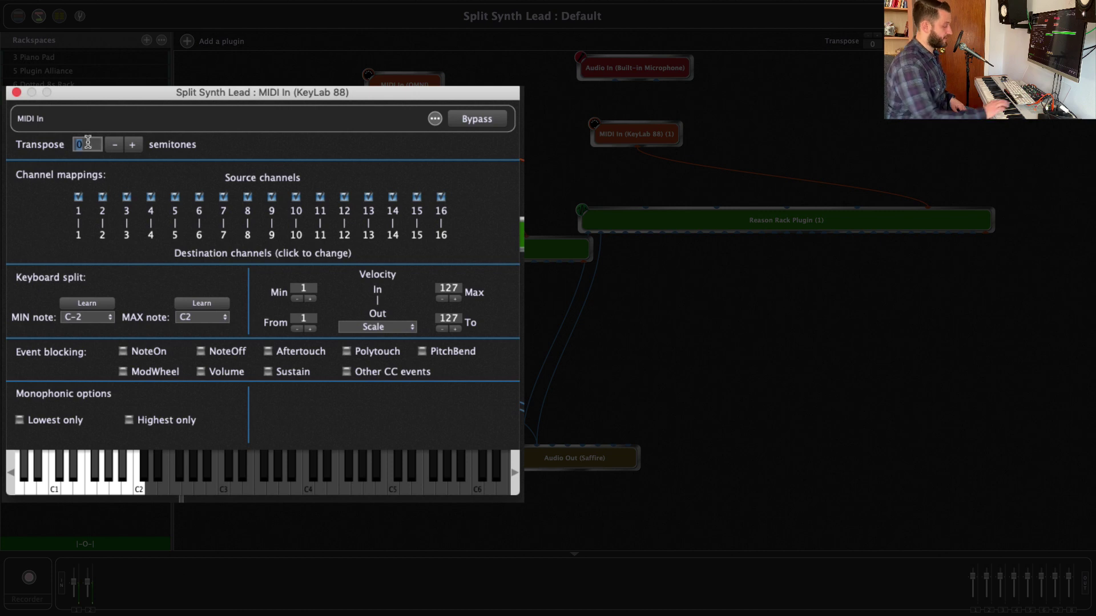
key(Return)
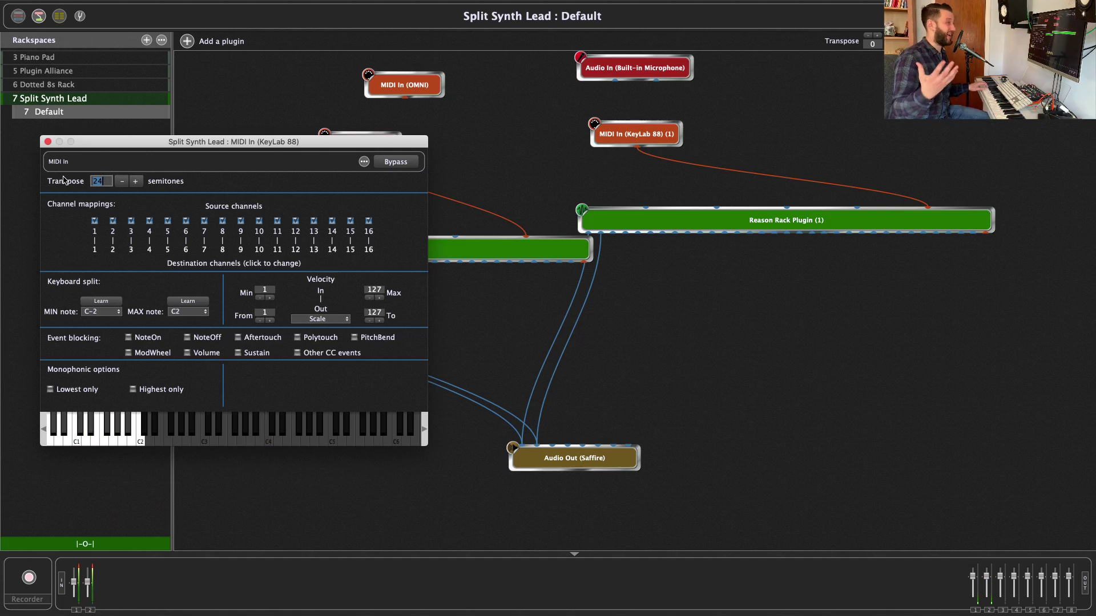
click(48, 143)
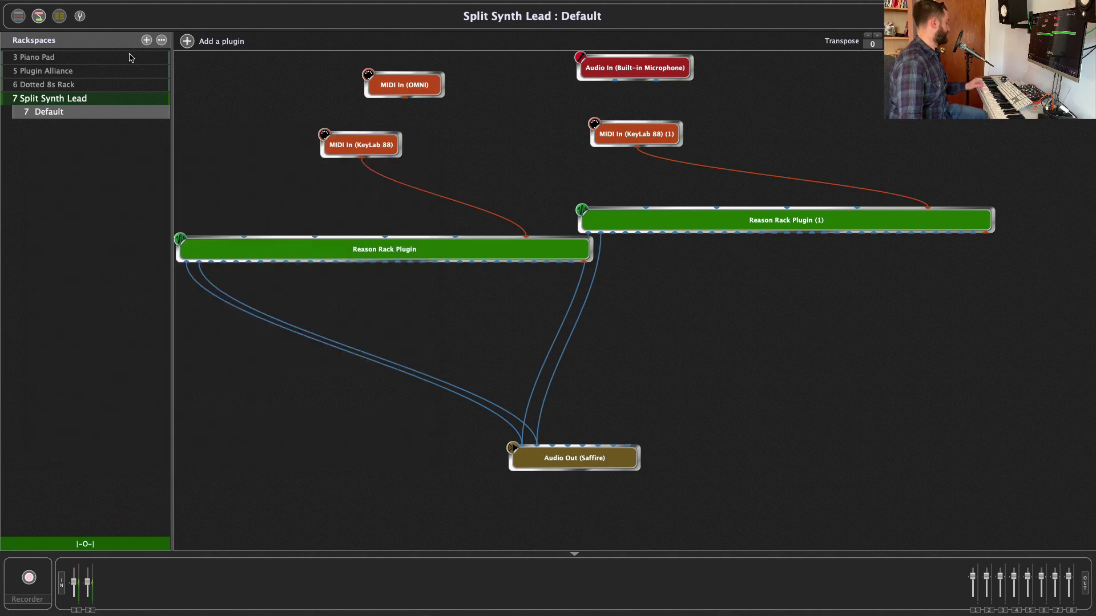
On the front panel in Edit Mode, place two Vert. black sliders, one left and one right
key(super+e)
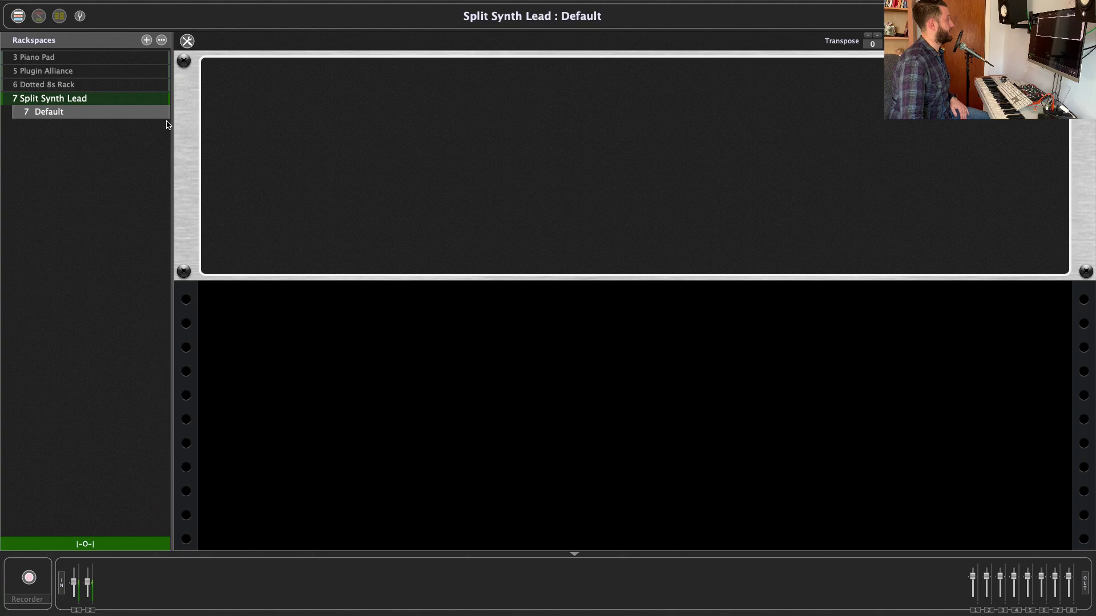
click(187, 41)
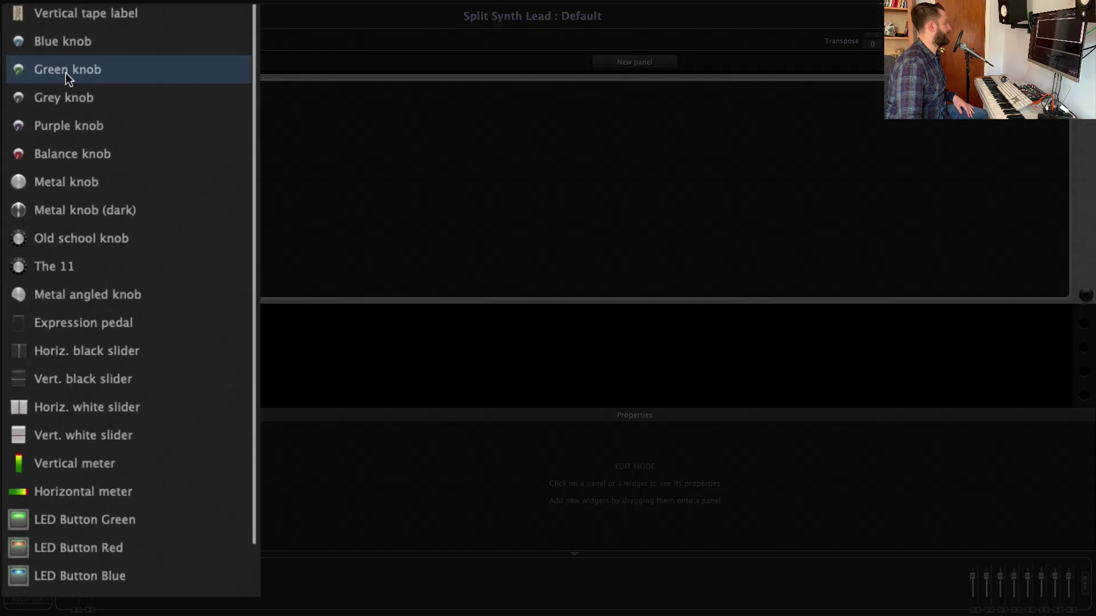
scroll(30, 427, down, 5)
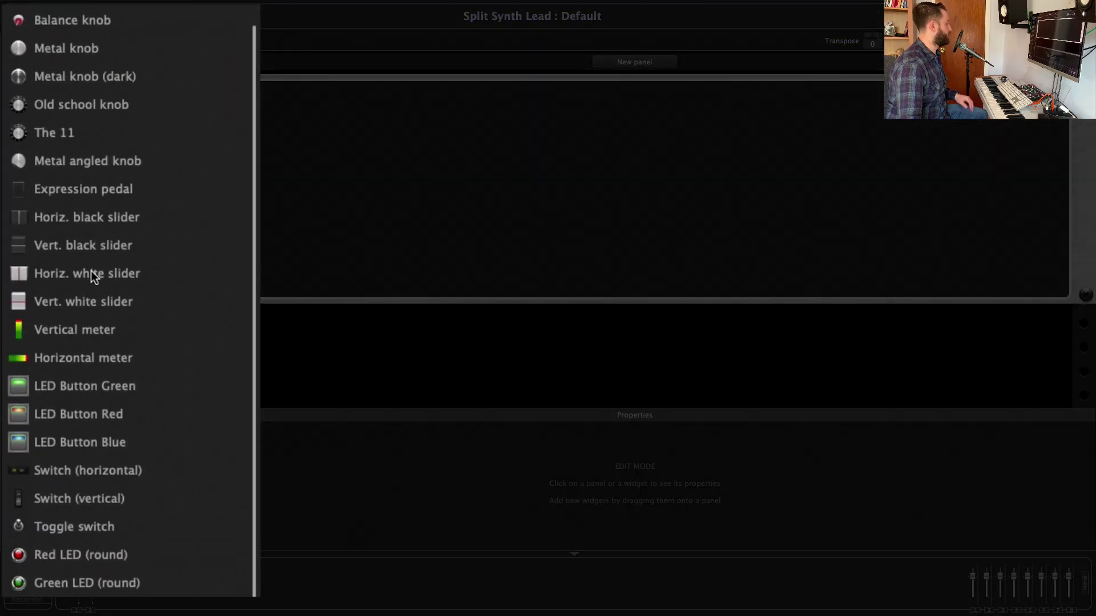
drag(57, 264, 364, 159)
click(484, 171)
drag(406, 198, 741, 193)
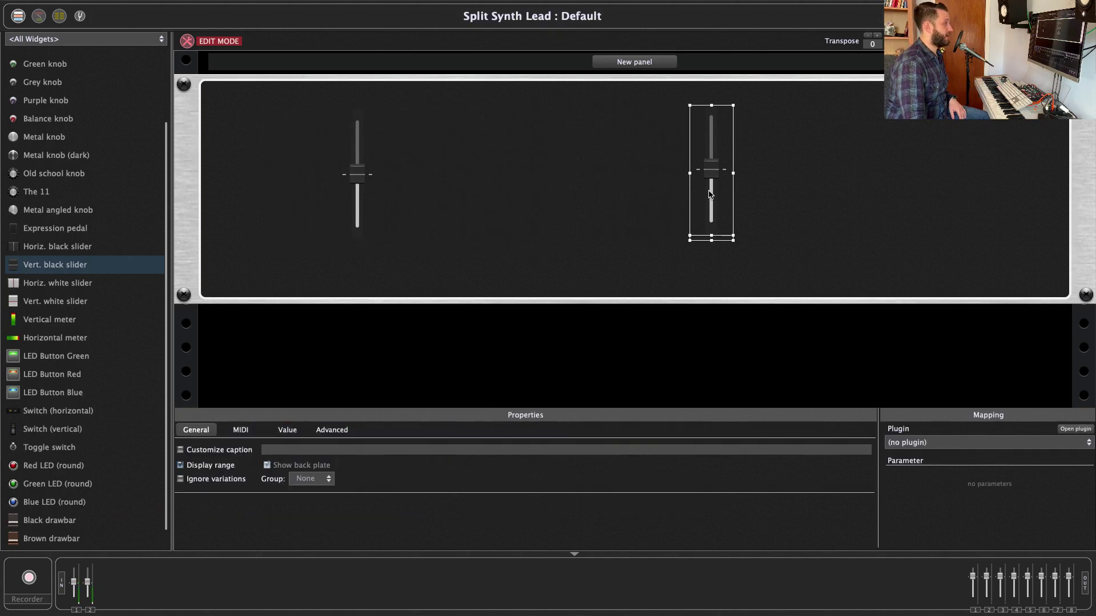
Map the left slider to the Reason Rack Plugin piano's Master Volume via Learn
click(354, 151)
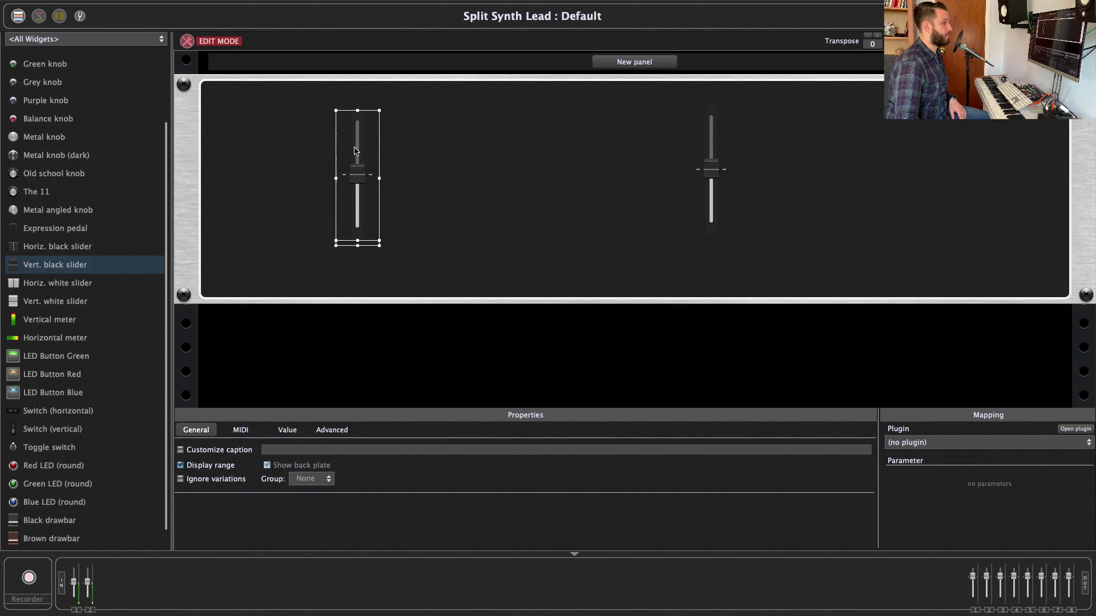
click(927, 448)
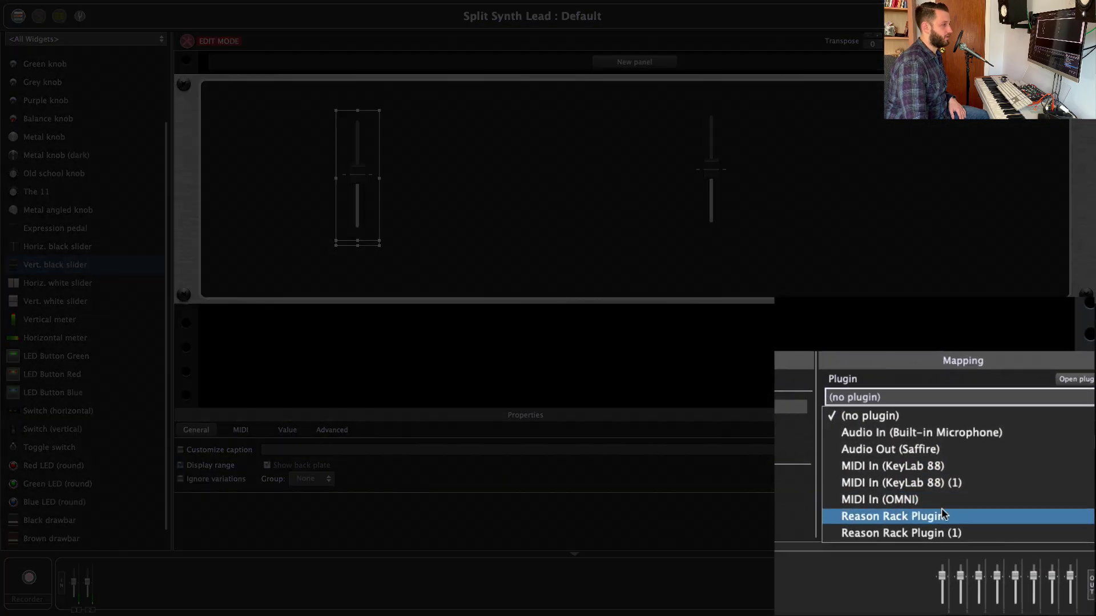
click(950, 535)
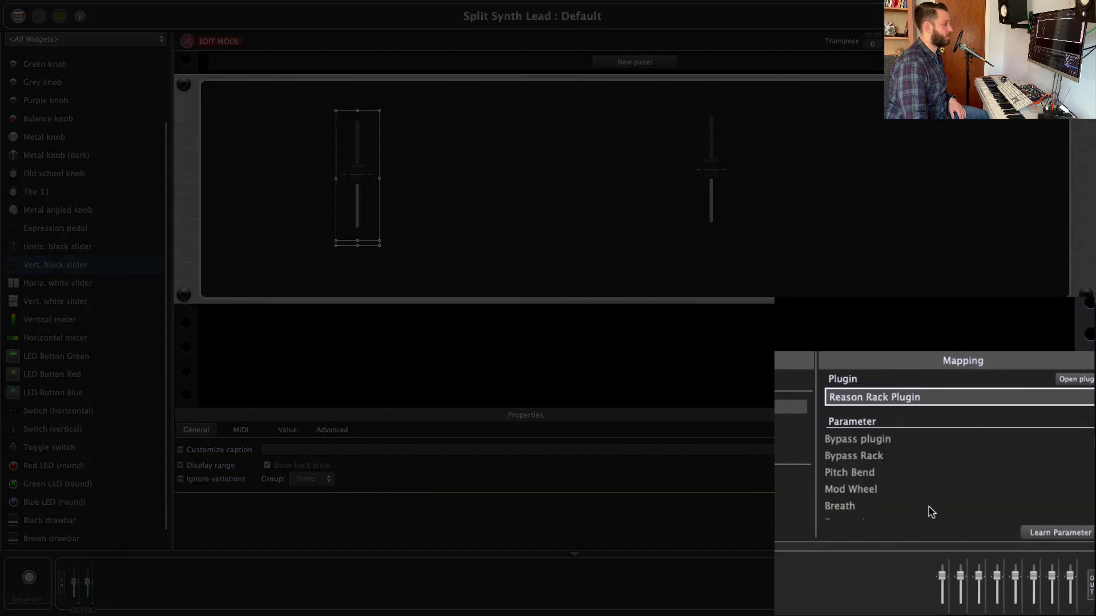
click(1073, 544)
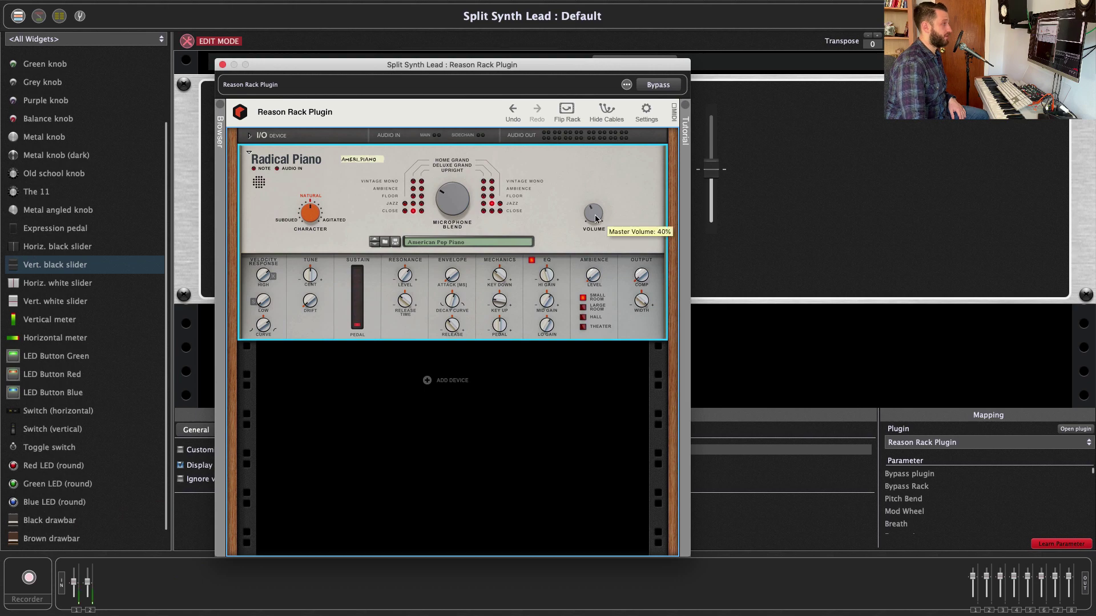
drag(512, 65, 904, 73)
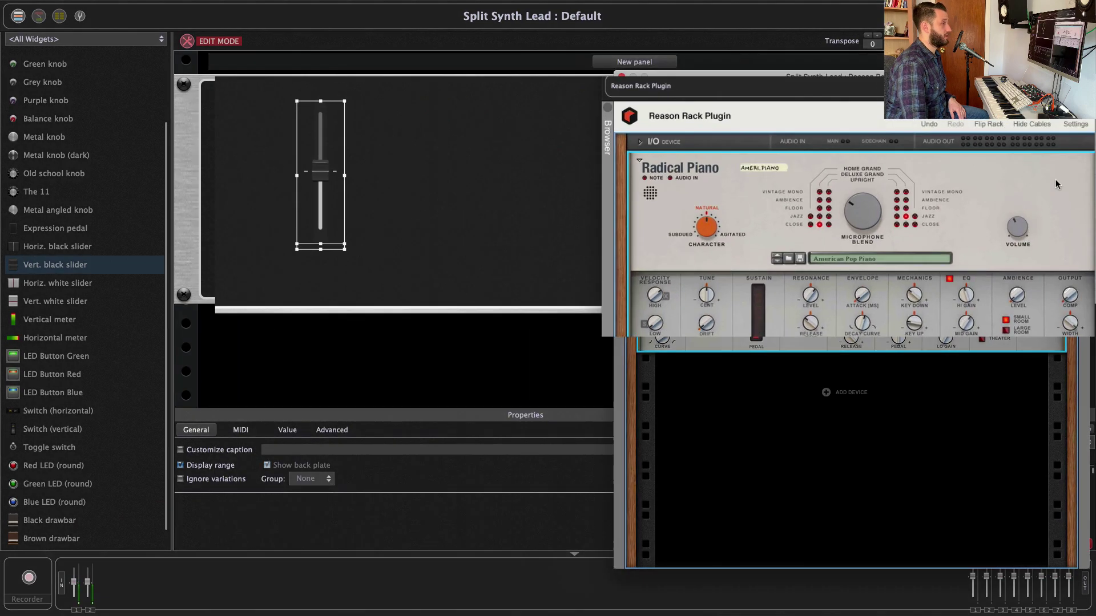
drag(986, 217, 995, 197)
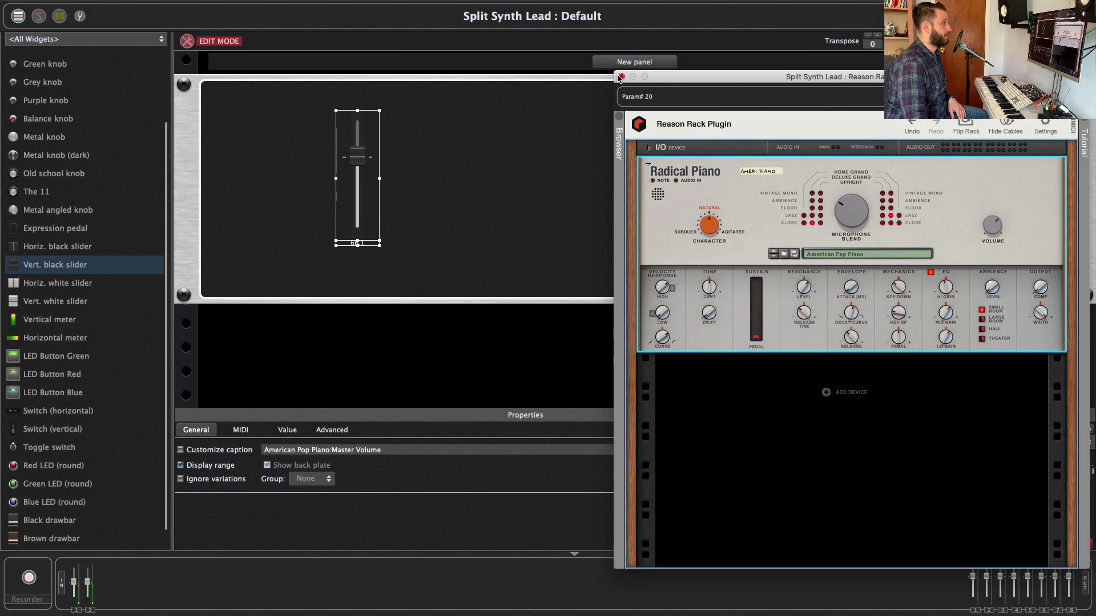
click(343, 359)
Caption the left fader 'Volume', then open the second fader's plugin window
click(240, 430)
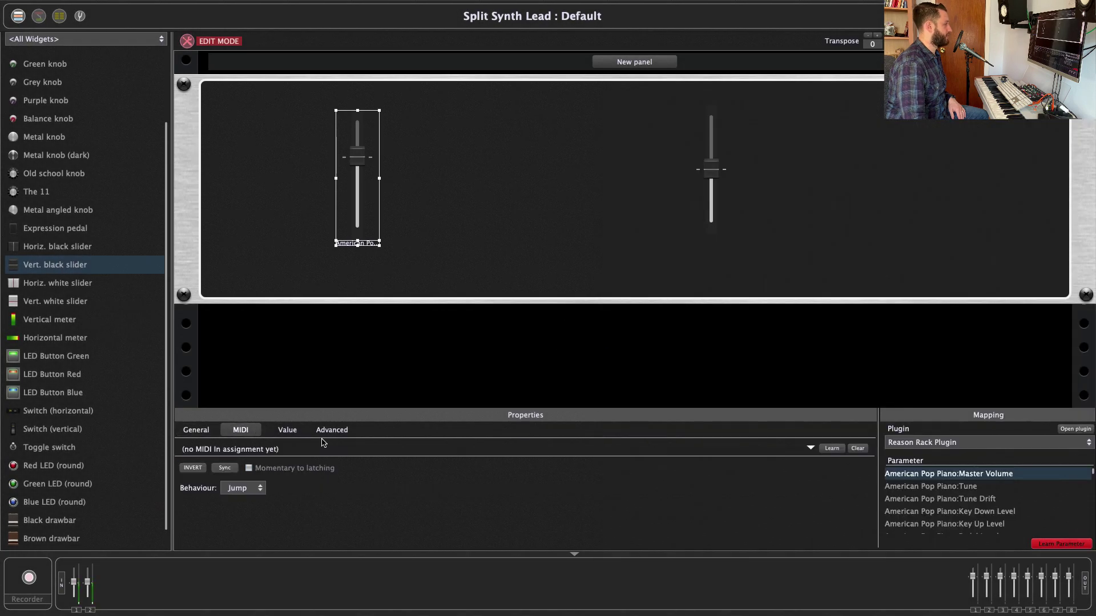
click(277, 431)
click(196, 430)
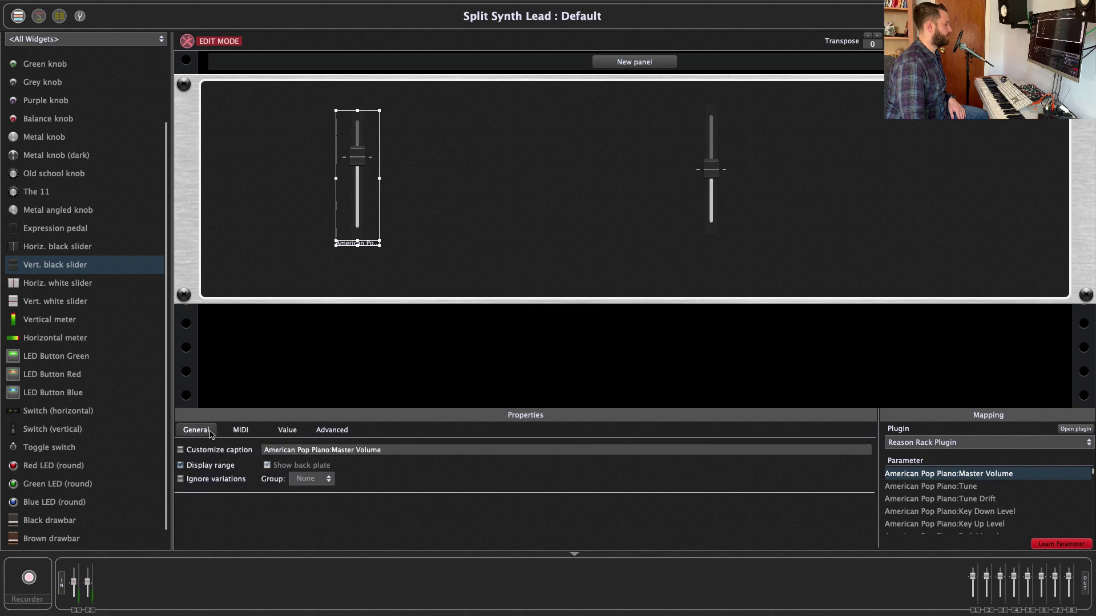
click(224, 453)
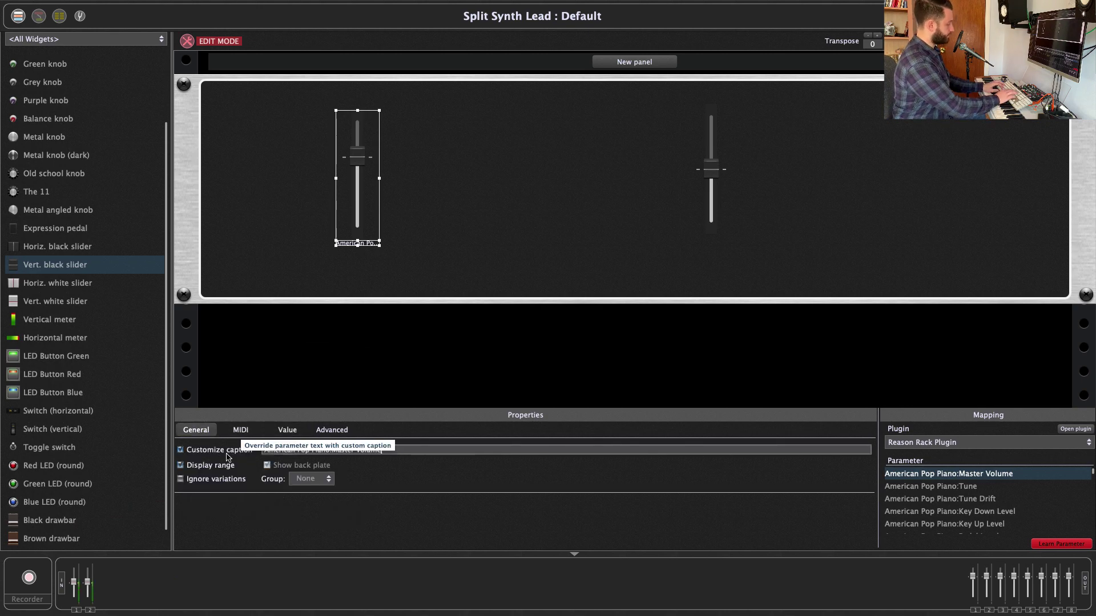
text(VOLUME)
key(BackSpace)
key(BackSpace)
key(BackSpace)
key(BackSpace)
key(BackSpace)
key(BackSpace)
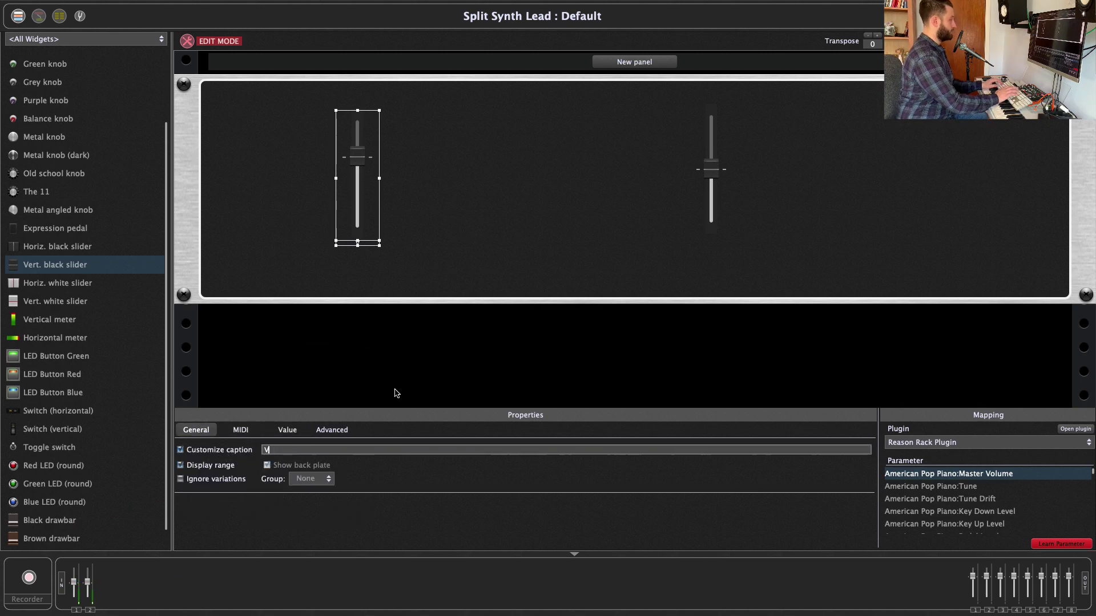
text(Volume)
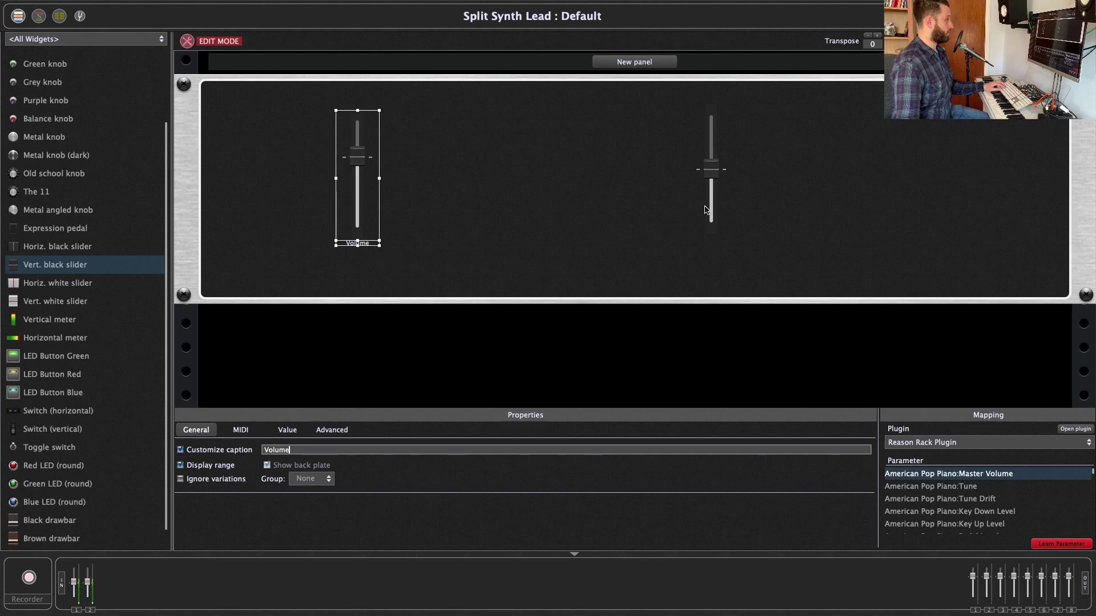
double_click(711, 210)
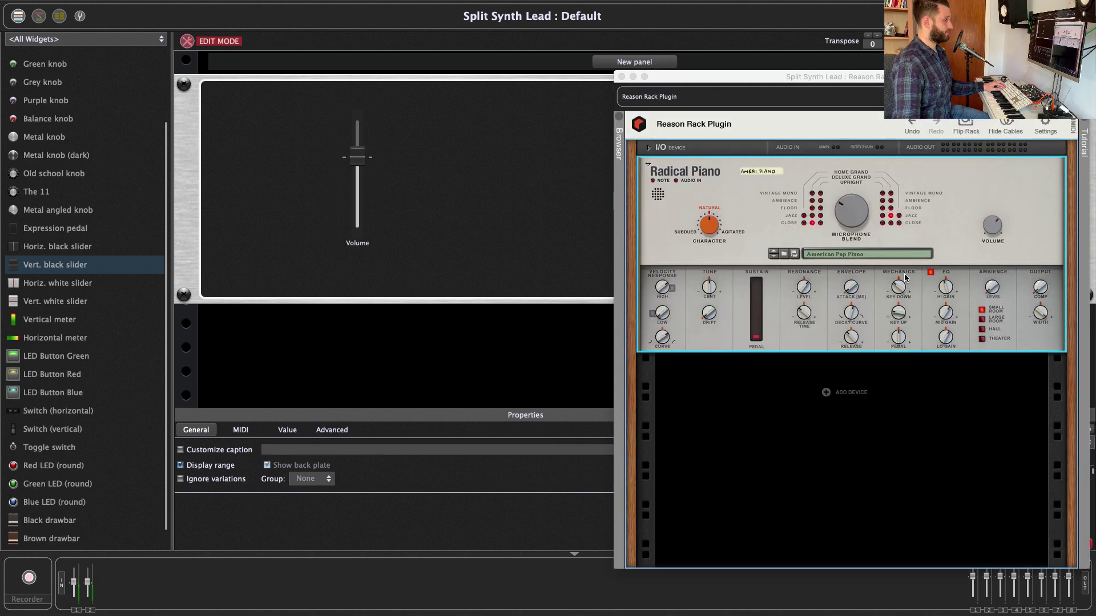
Map the second fader to Thor's Master Volume in Reason Rack Plugin (1) via Learn
click(622, 77)
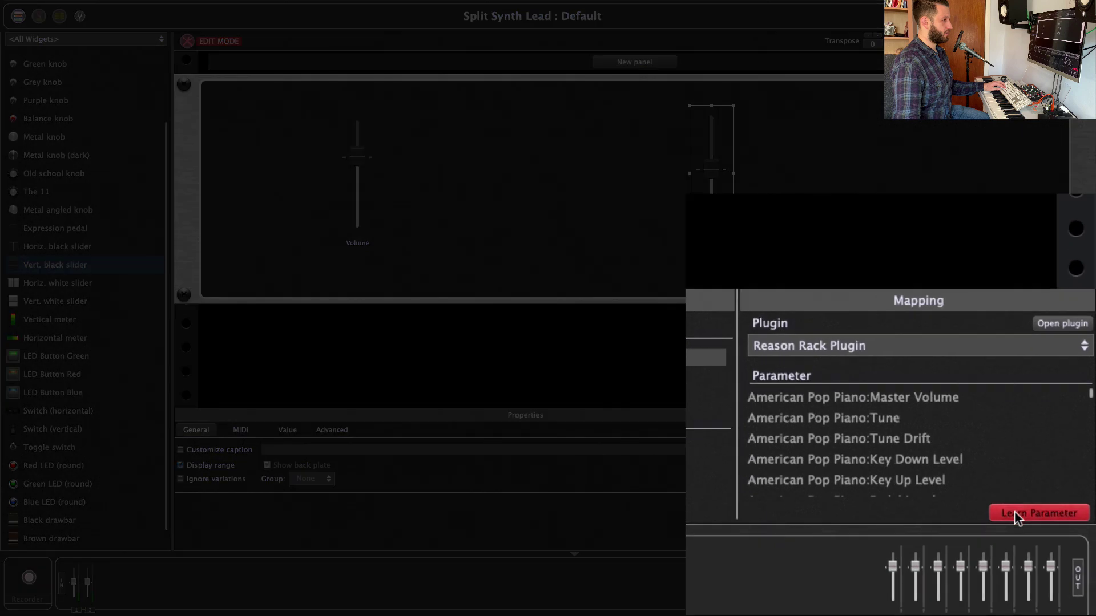
click(1046, 542)
click(1028, 439)
click(926, 513)
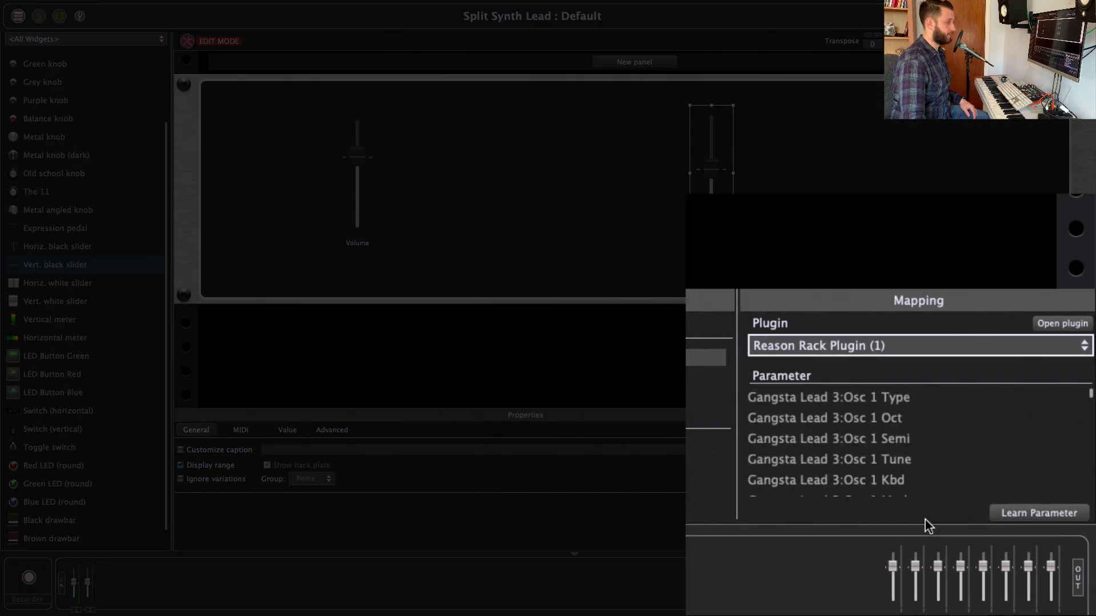
click(1021, 511)
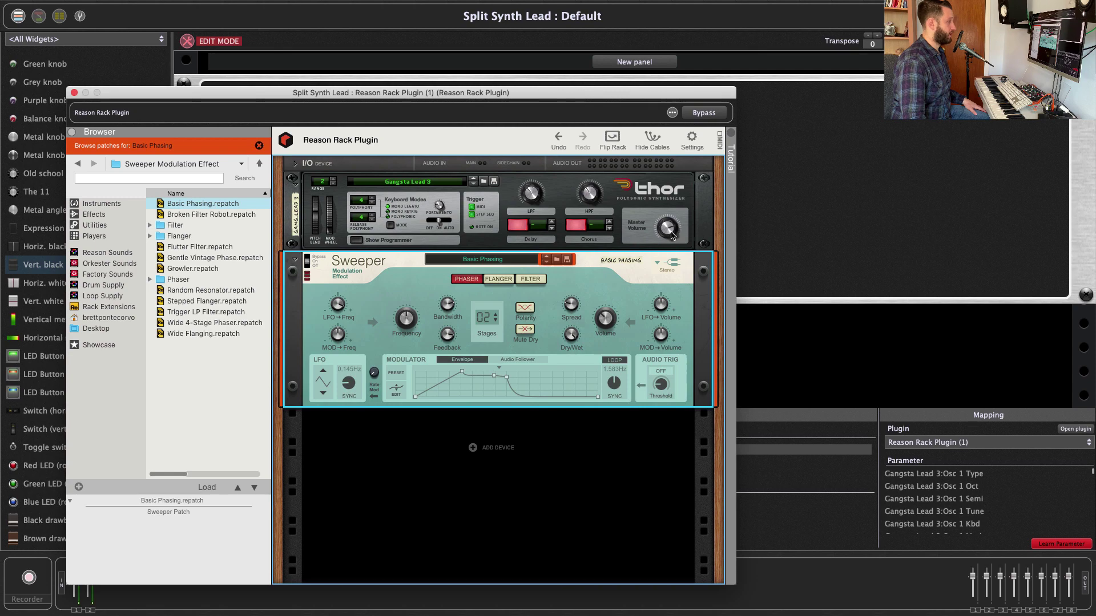
click(672, 235)
drag(101, 93, 0, 223)
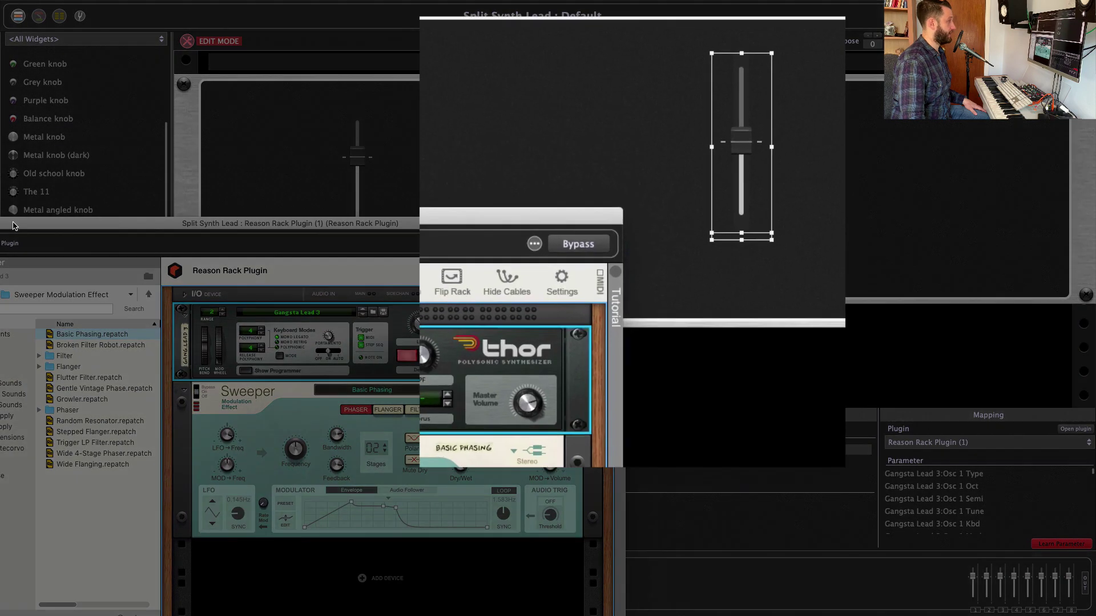
mouse_move(557, 360)
mouse_down()
mouse_move(559, 390)
mouse_move(558, 351)
mouse_up()
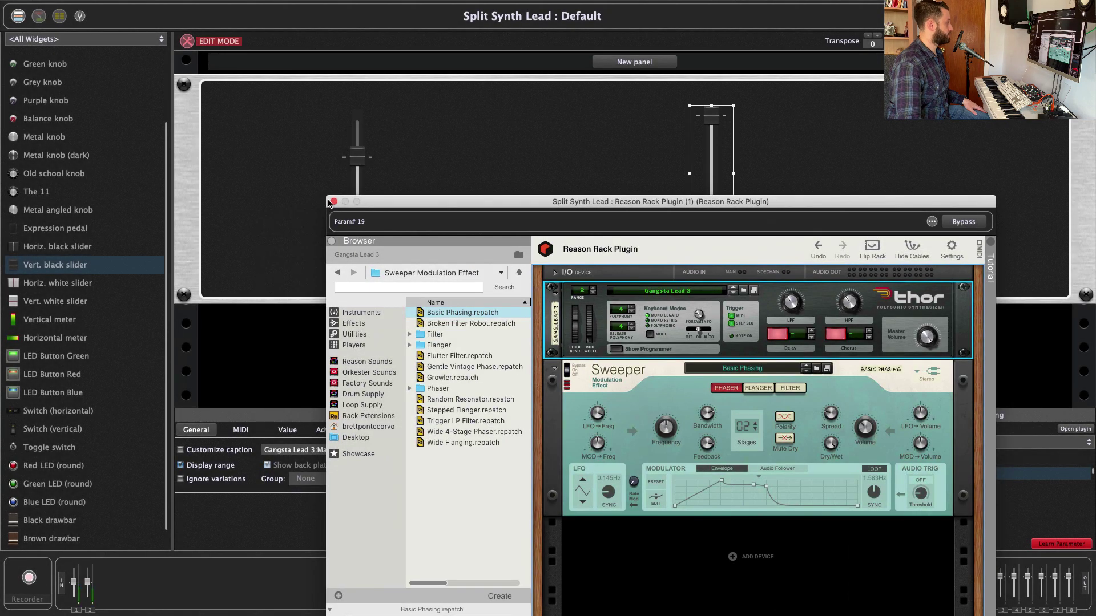
click(334, 203)
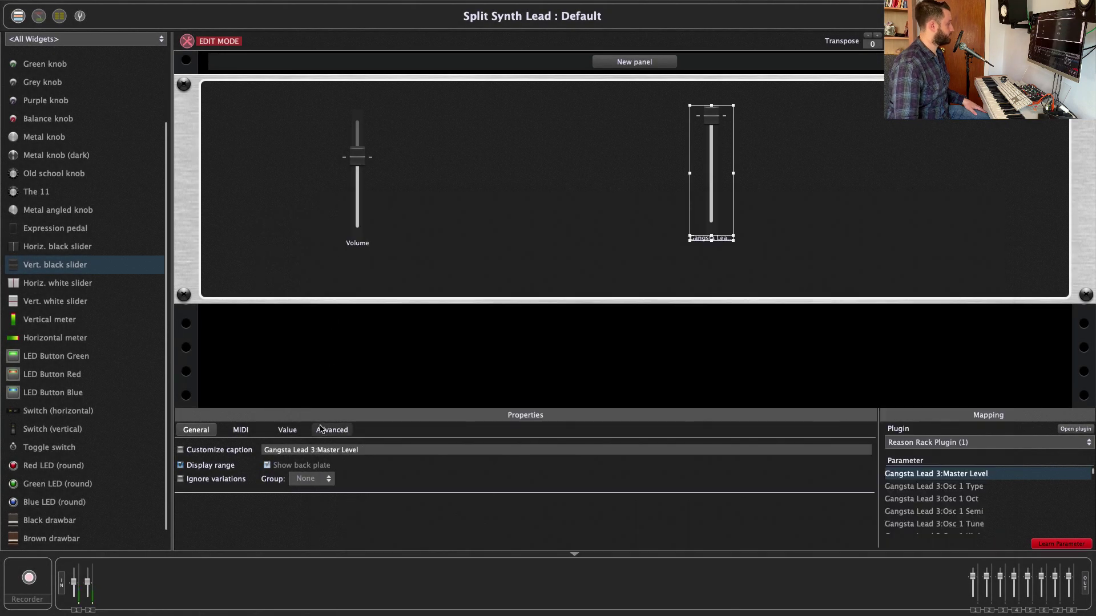
Caption the second fader 'Synth Volume' and exit edit mode
click(245, 452)
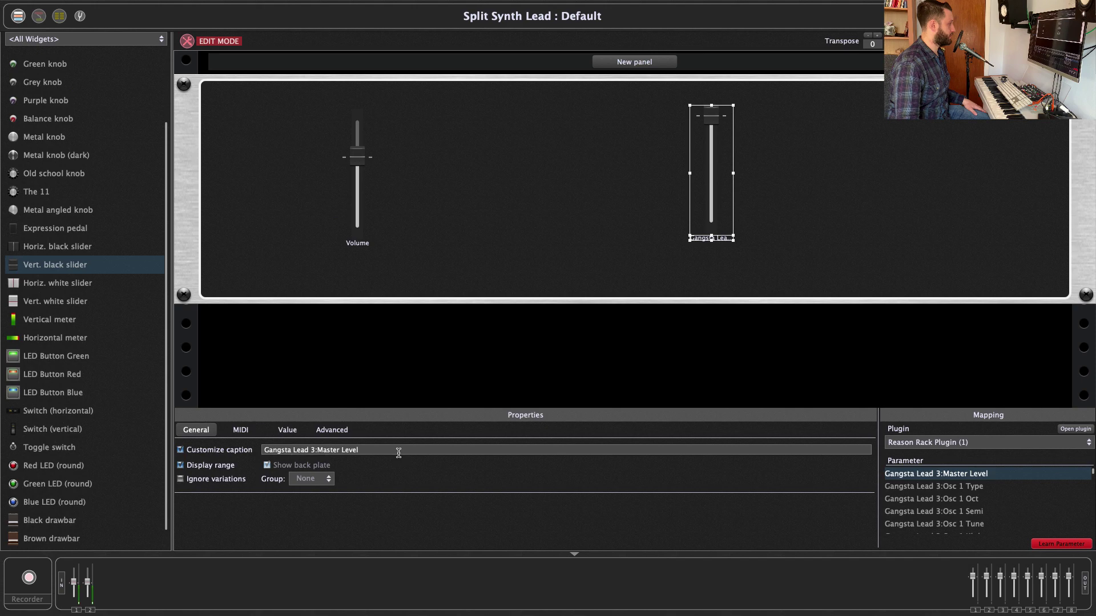
drag(398, 453, 215, 451)
text(Synt)
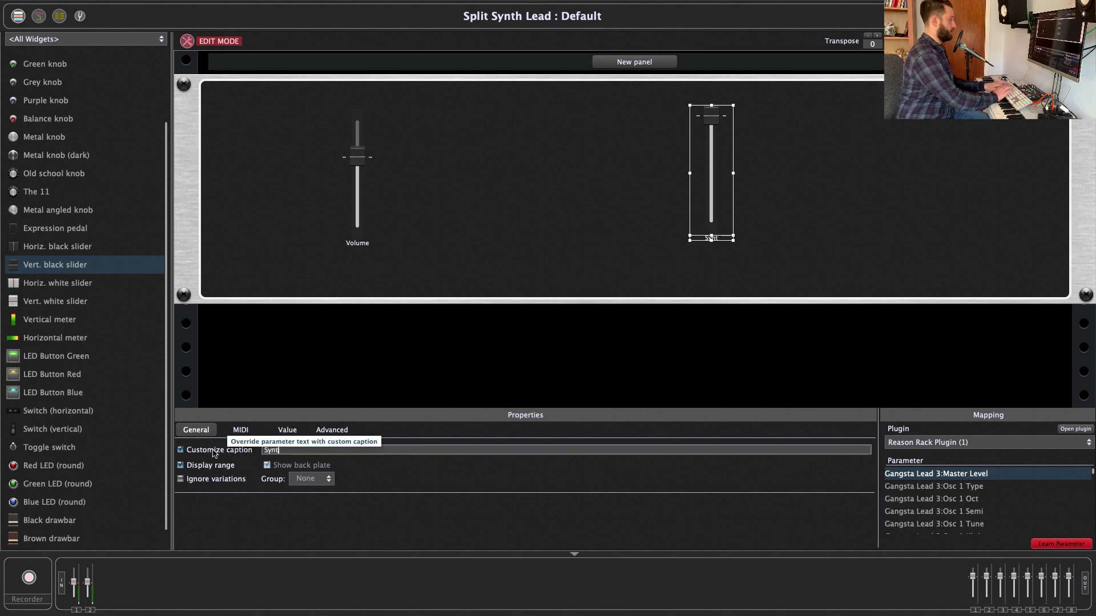
text(h Volume)
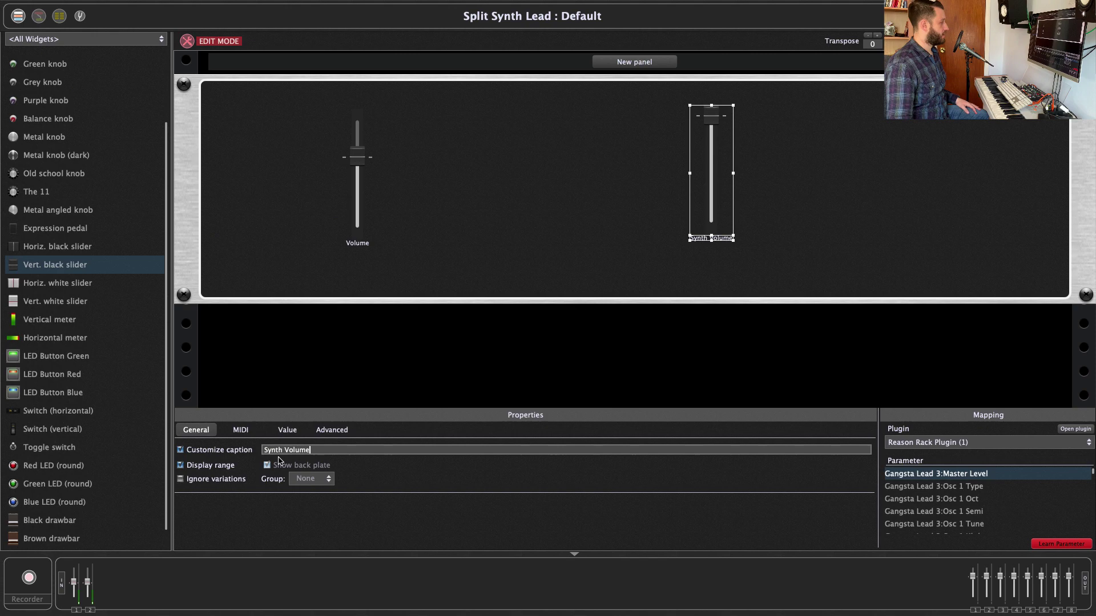
key(super+e)
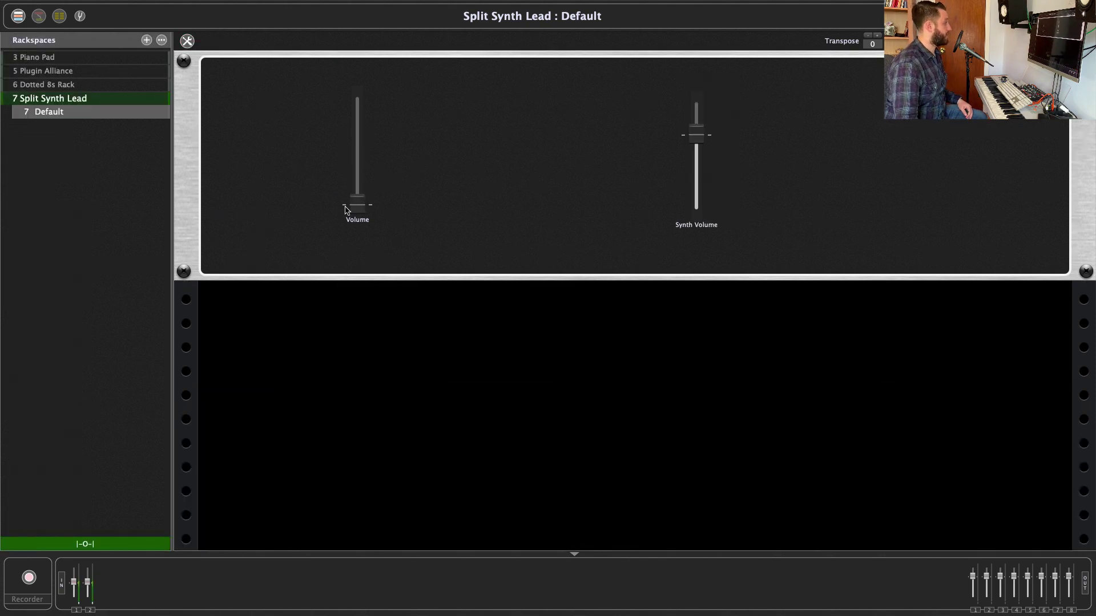
Raise the Volume fader to about three-quarters and add a variation named 'No Synth'
drag(346, 210, 348, 129)
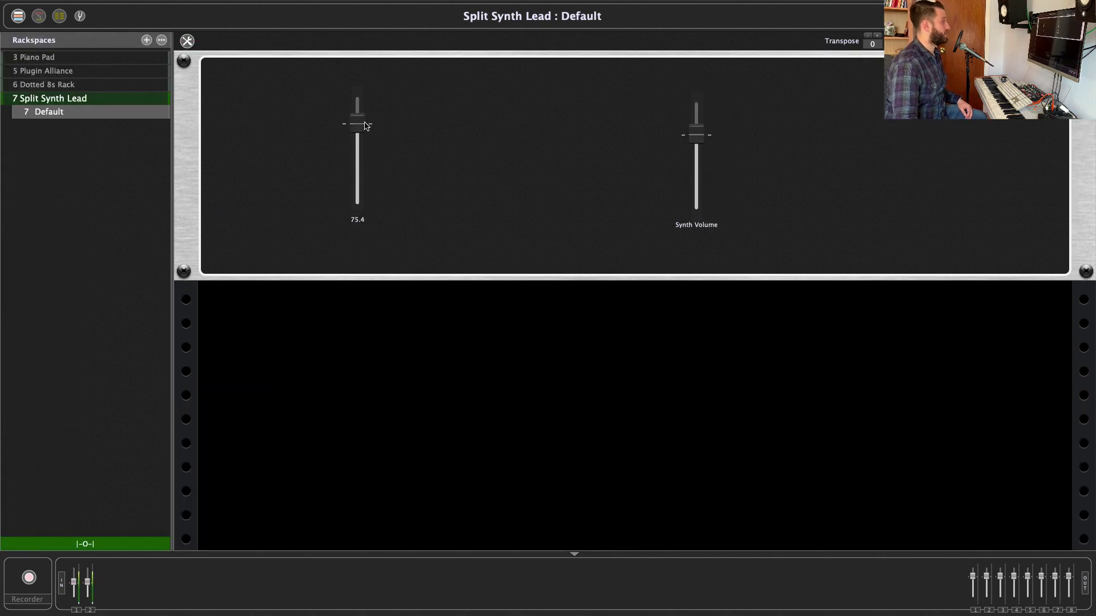
right_click(104, 97)
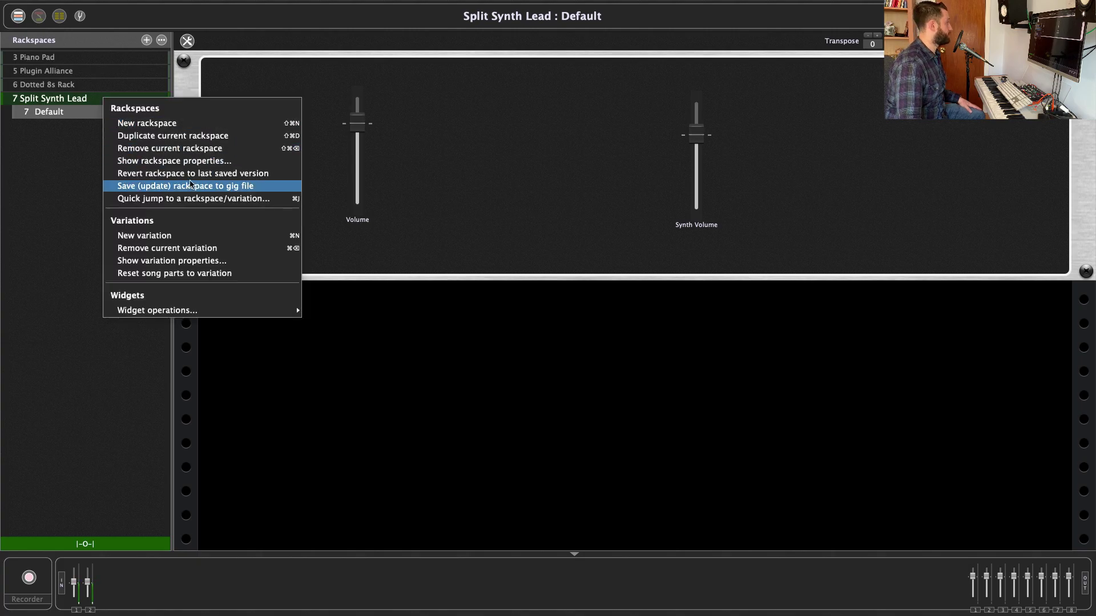
click(171, 235)
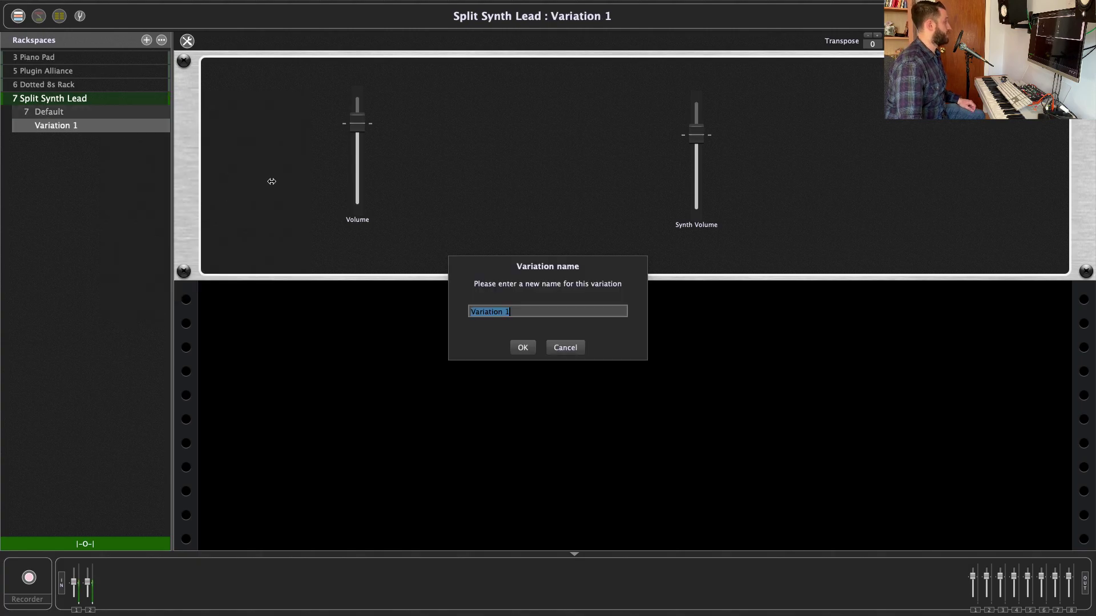
text(No S)
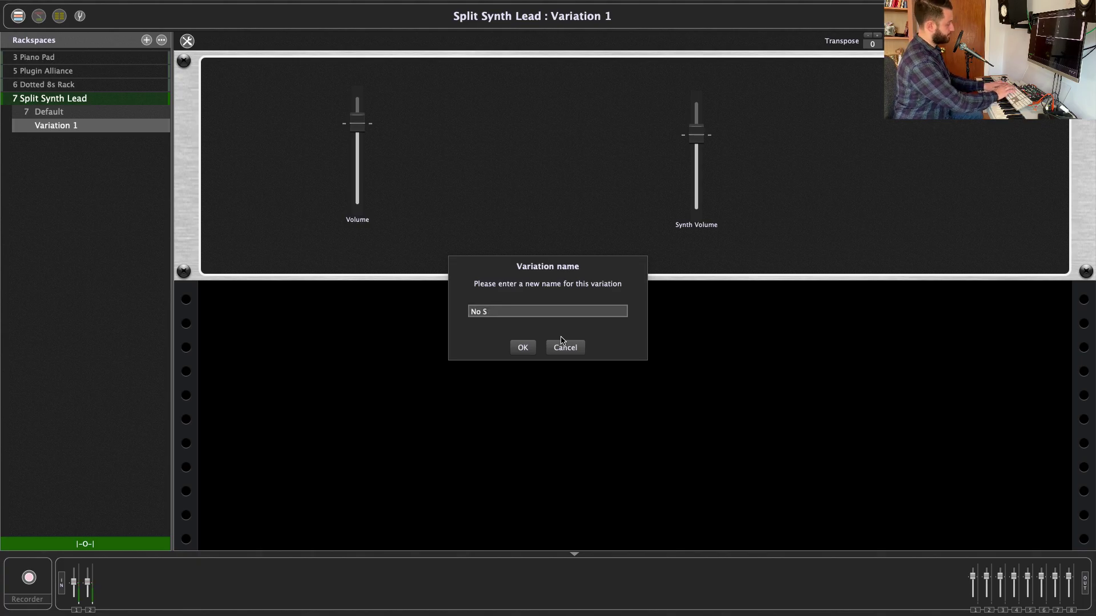
text(ynth)
key(Return)
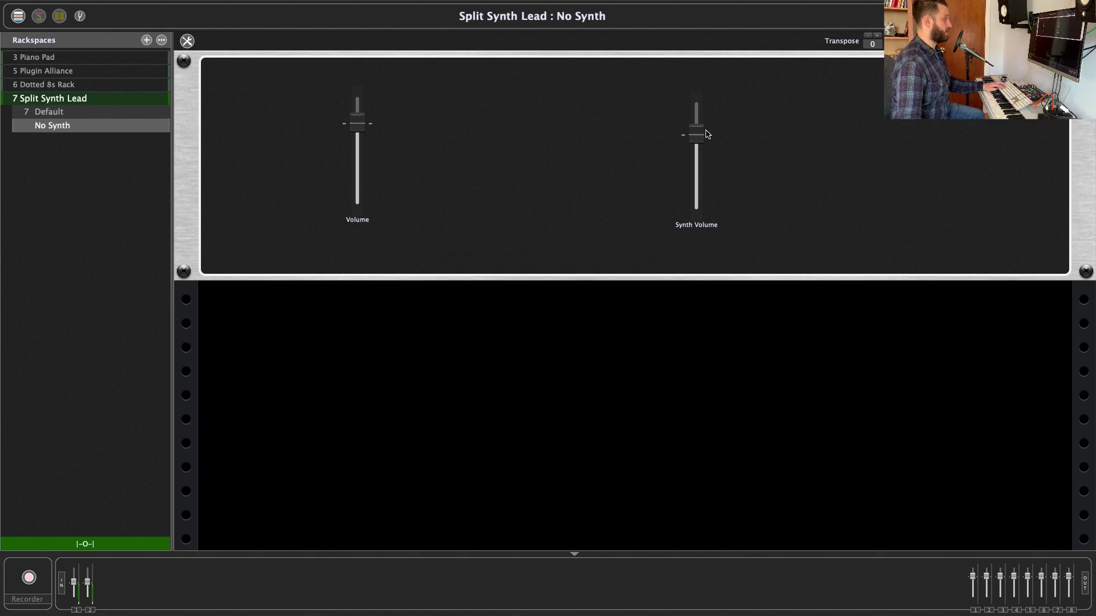
Pull Synth Volume to zero in No Synth, then compare it with Default
drag(709, 136, 713, 257)
click(94, 112)
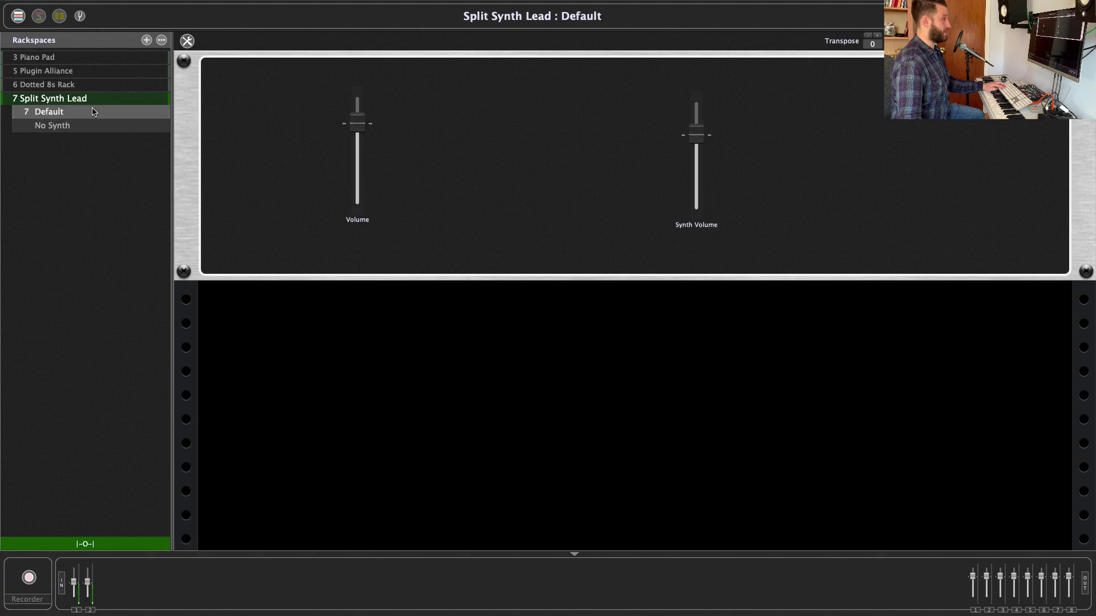
click(92, 121)
Check Default once more, then settle on Split Synth Lead's No Synth variation
click(92, 112)
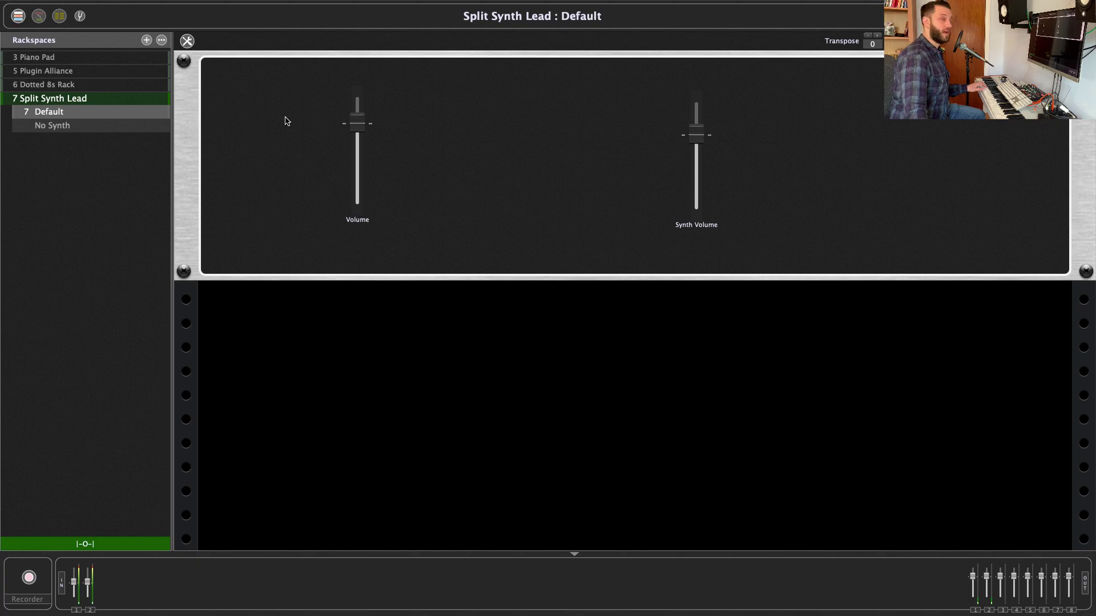
click(111, 132)
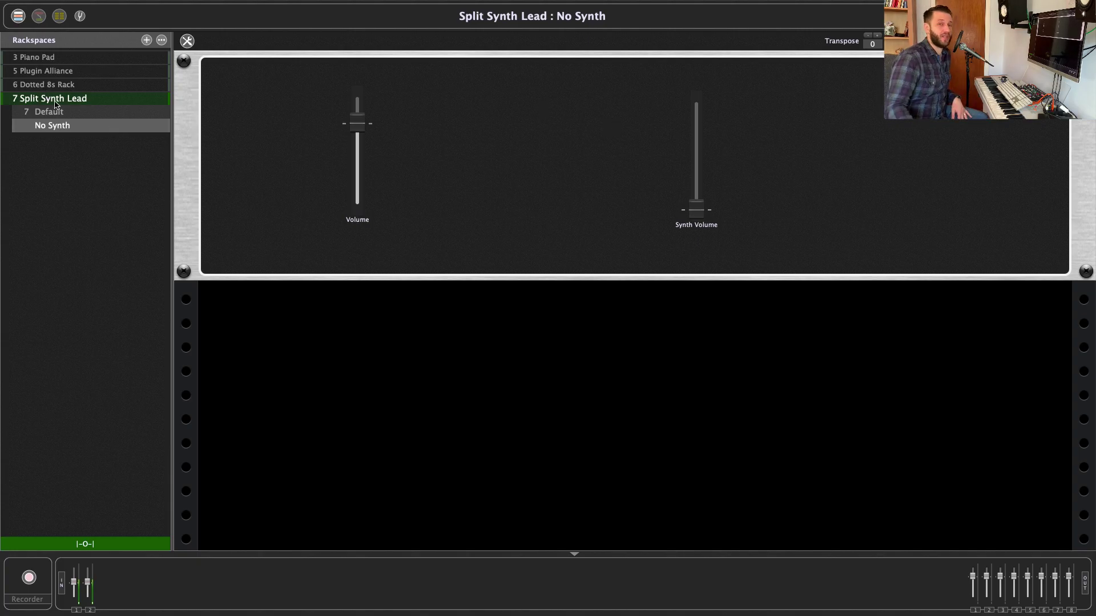
In the setlist view, assign Split Synth Lead's No Synth variation to Demo Song's Verse
click(59, 16)
click(79, 181)
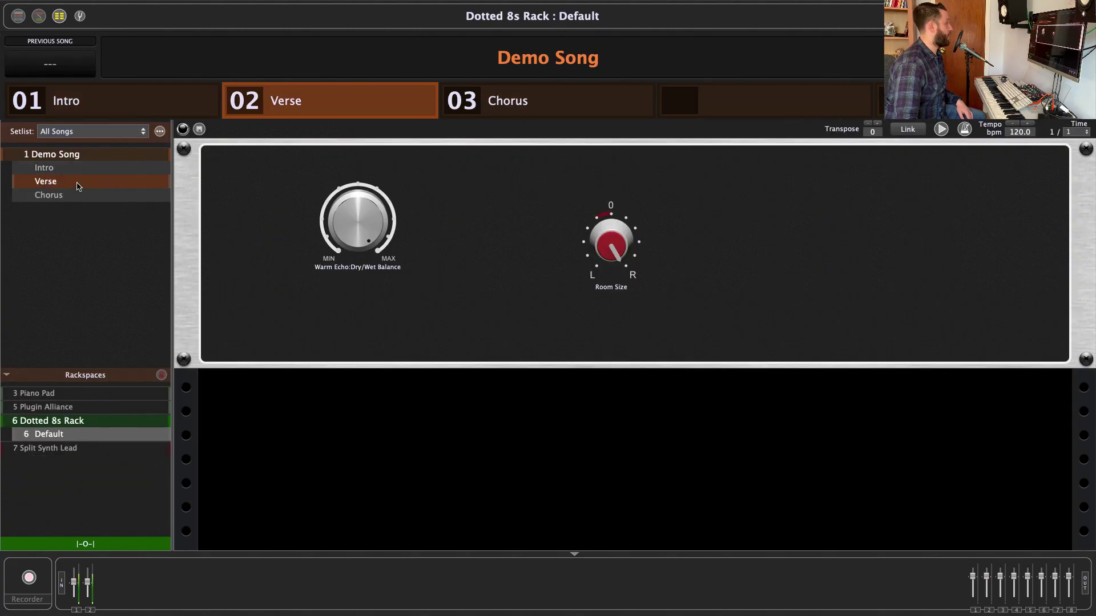
click(56, 450)
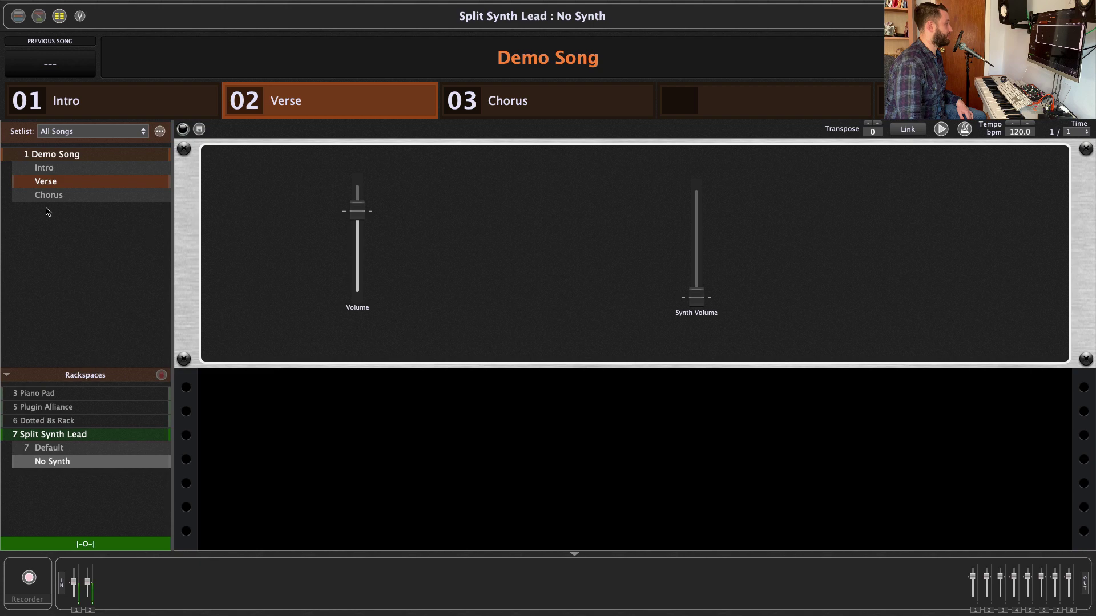
Inspect and close the Chorus part's properties, then step through Verse and Intro
double_click(57, 193)
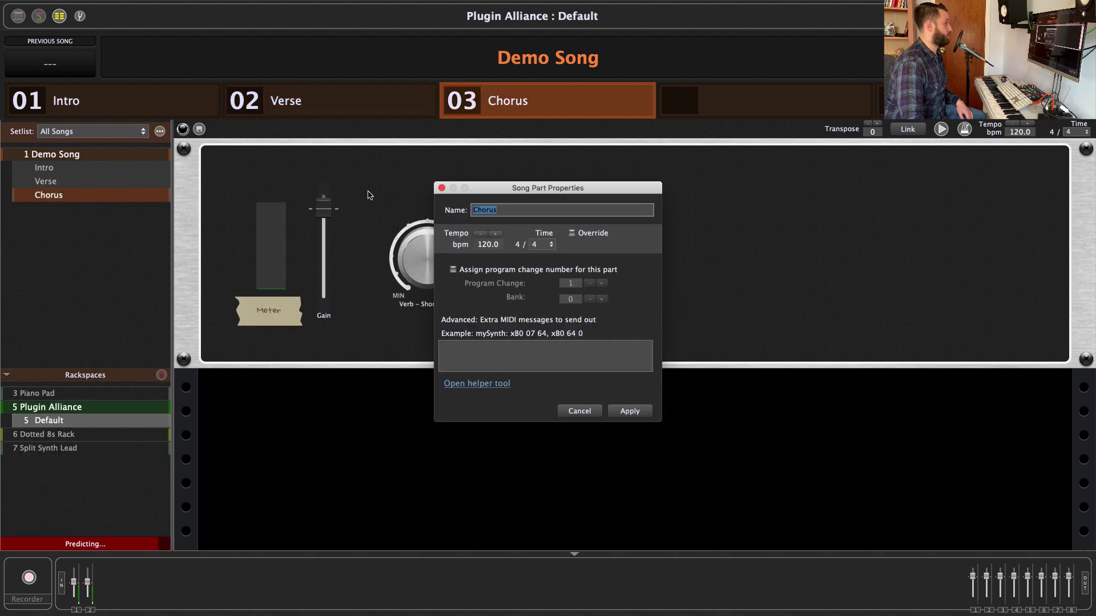
click(442, 189)
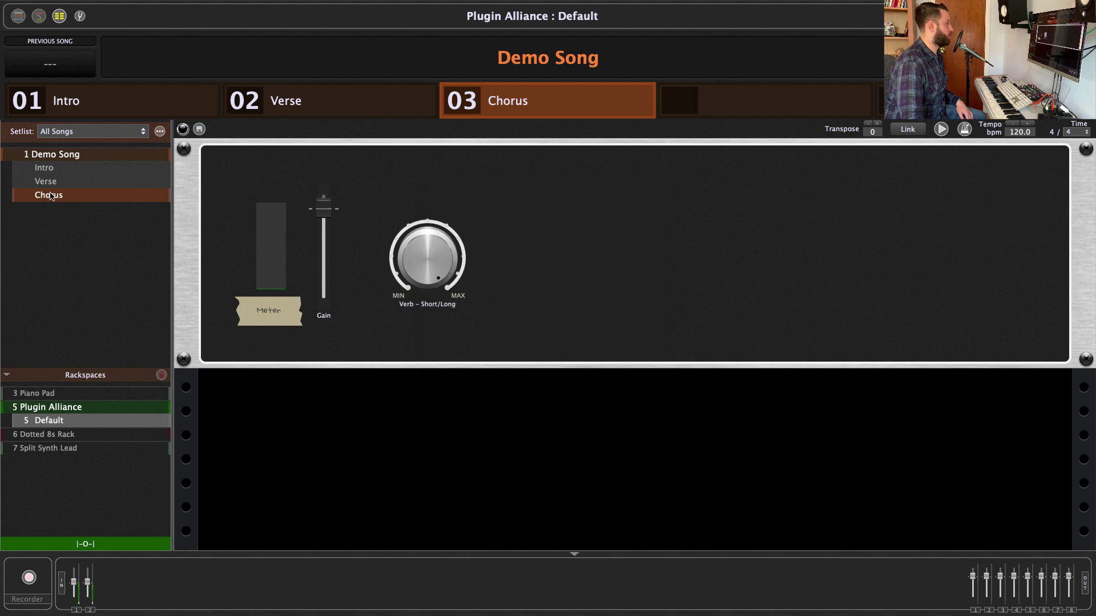
click(54, 182)
click(57, 170)
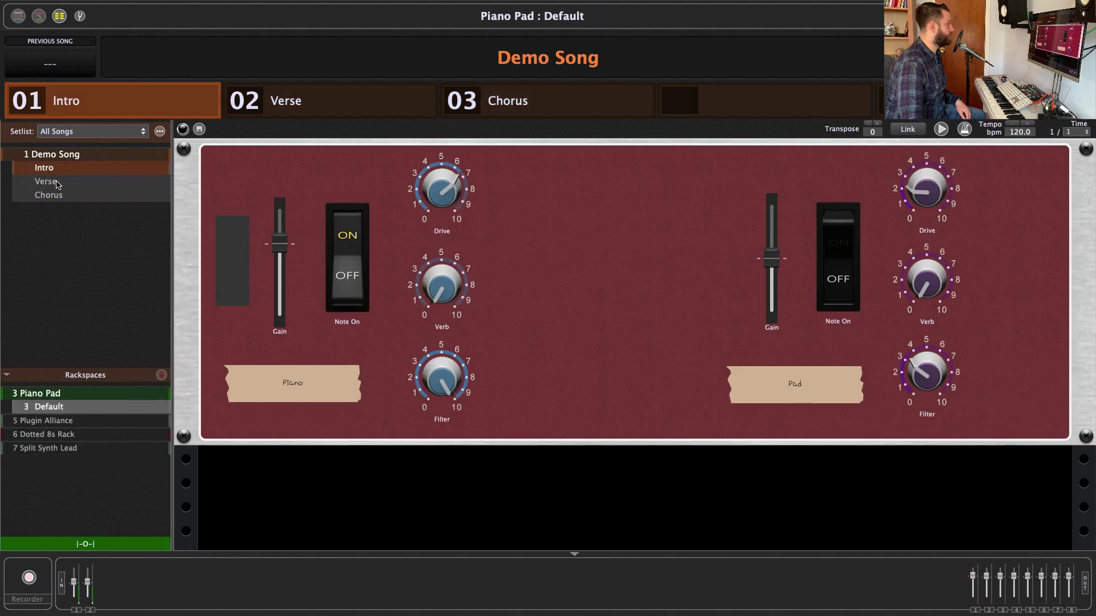
Select Demo Song's Verse part to load Split Synth Lead's No Synth variation
click(57, 183)
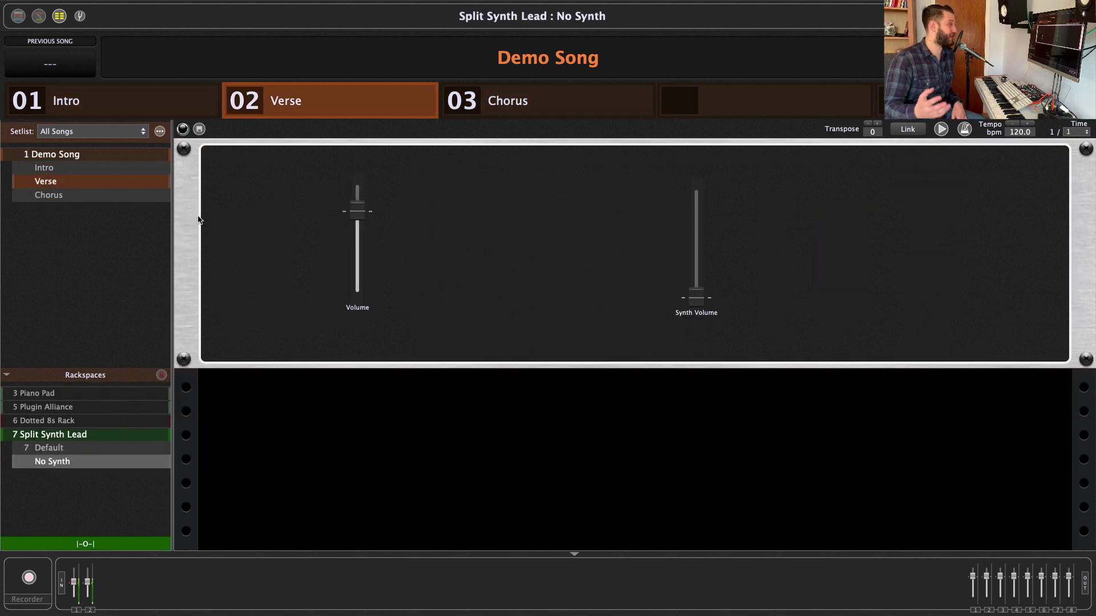